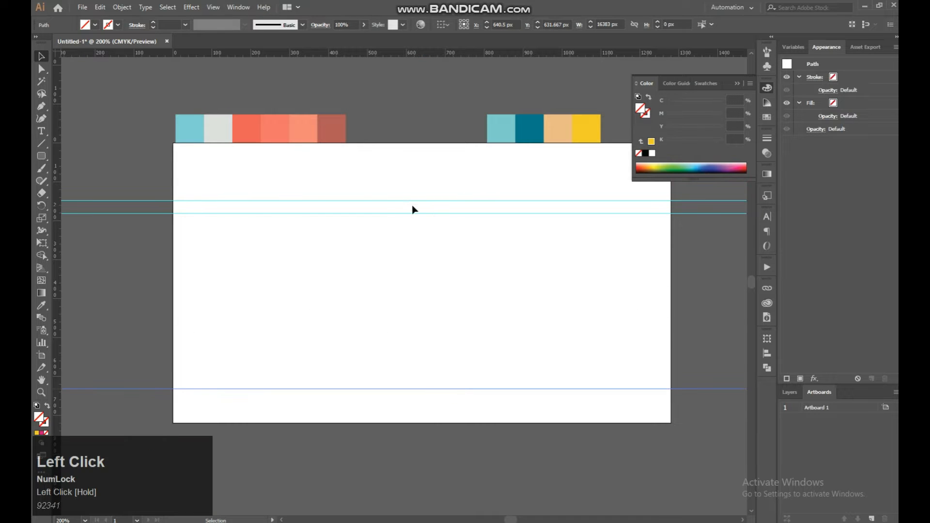
- Lock the three horizontal guides on the artboard so they cannot be moved
{"action": "left_click_drag", "start_coordinate": [149, 173], "coordinate": [146, 426]}
{"action": "left_click", "coordinate": [122, 7]}
{"action": "mouse_move", "coordinate": [208, 70]}
{"action": "left_click", "coordinate": [284, 70]}
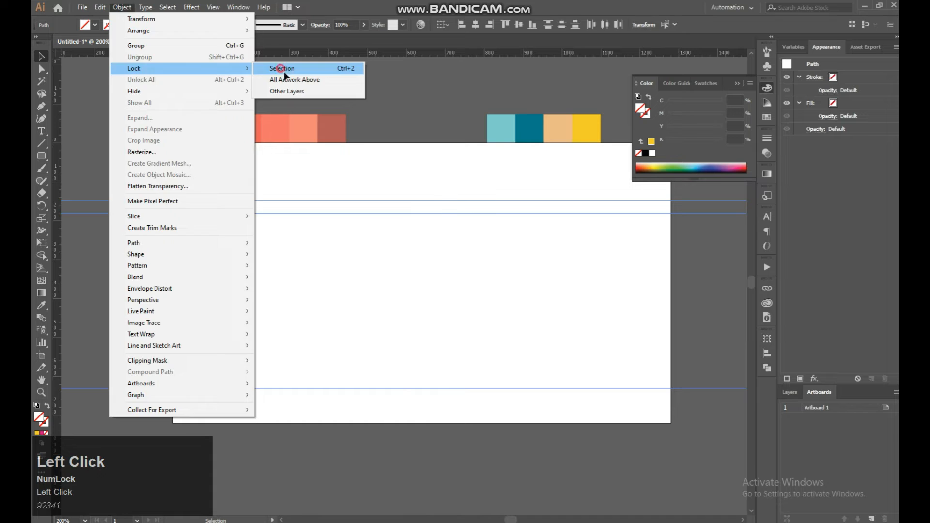
- Draw a lid rectangle about 348 px wide and 33 px high, centred between the two upper guides
{"action": "key", "text": "ctrl+equal"}
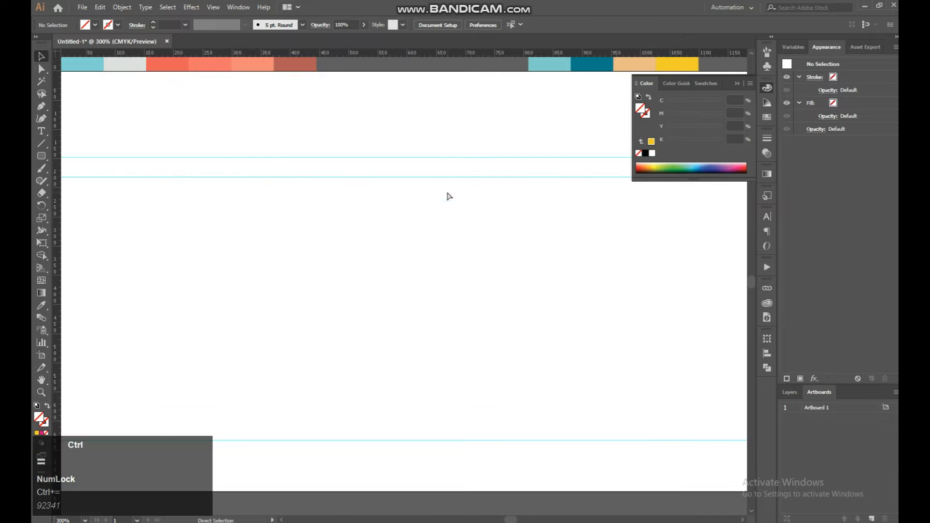
{"action": "key", "text": "ctrl+minus"}
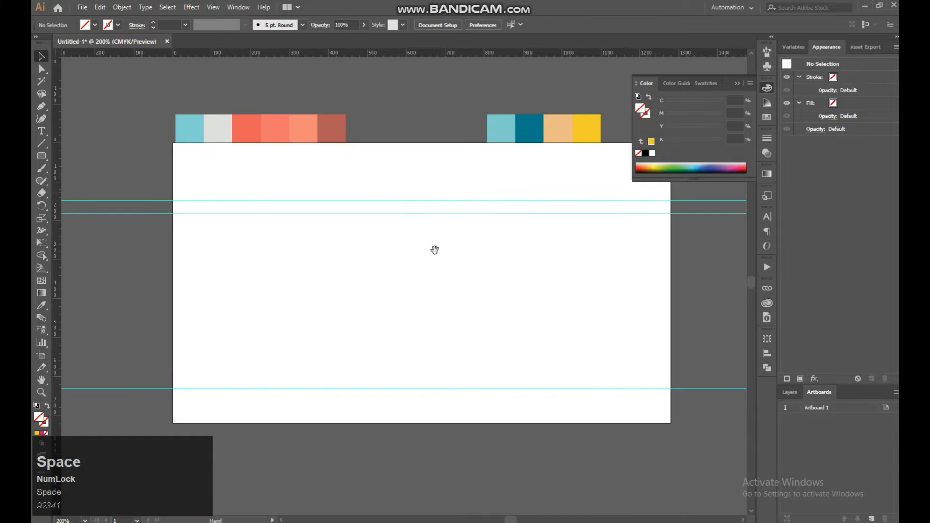
{"action": "left_click_drag", "start_coordinate": [435, 250], "coordinate": [401, 217]}
{"action": "right_click", "coordinate": [41, 156]}
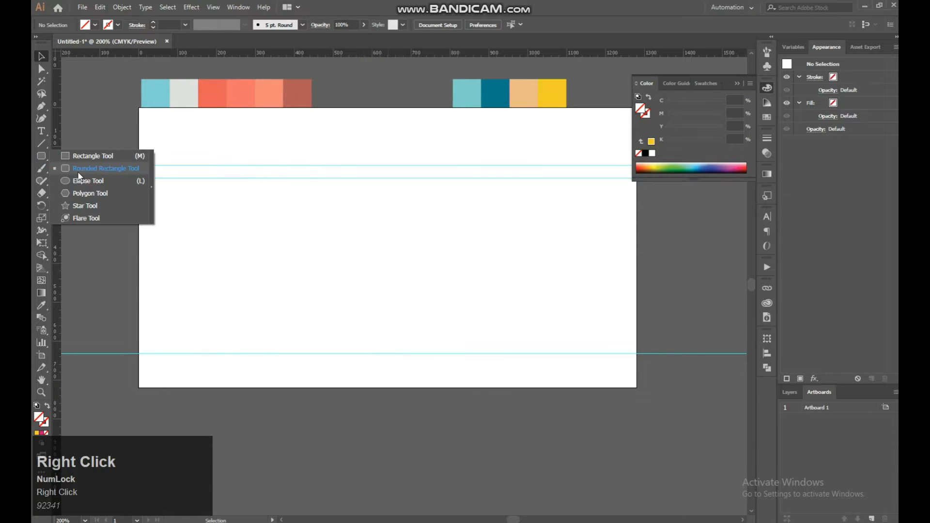
{"action": "left_click", "coordinate": [91, 155]}
{"action": "left_click_drag", "start_coordinate": [311, 166], "coordinate": [447, 179]}
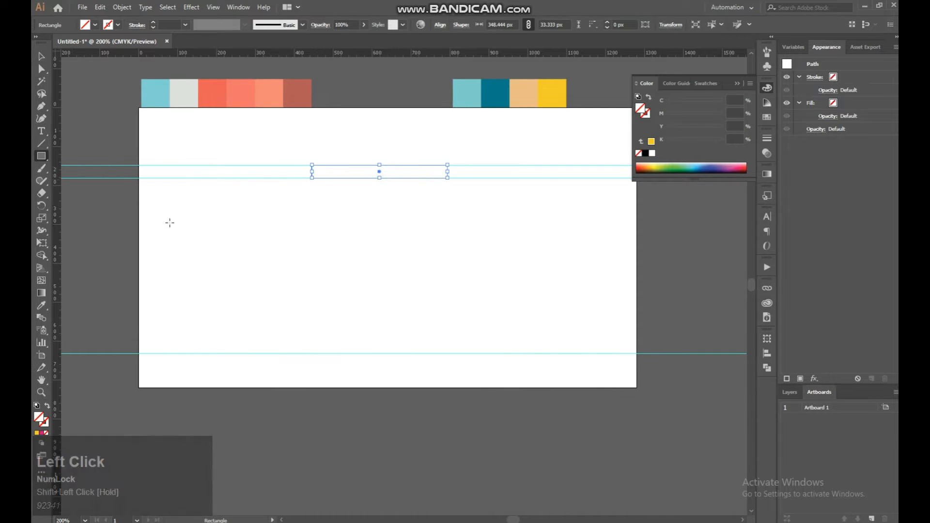
- Fill the lid rectangle with the light blue colour sampled from the first palette swatch and deselect it
{"action": "left_click", "coordinate": [42, 419]}
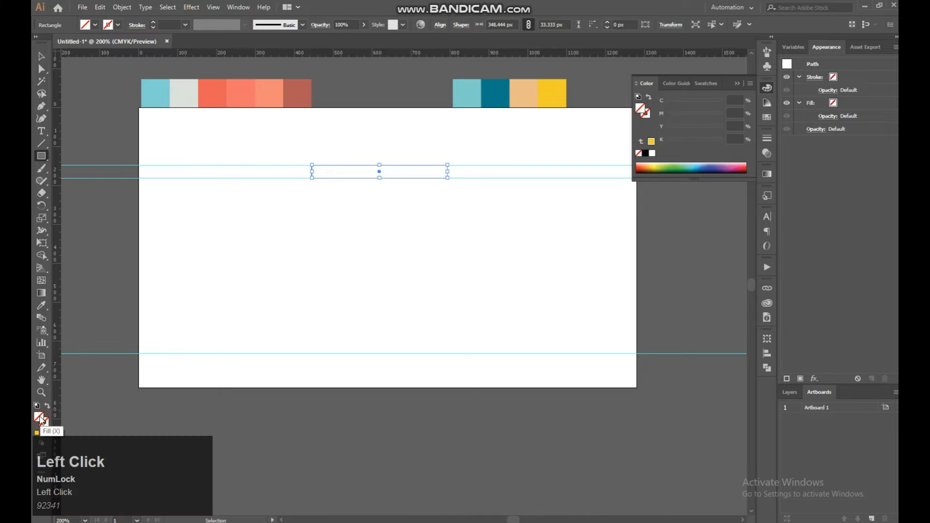
{"action": "left_click", "coordinate": [41, 304]}
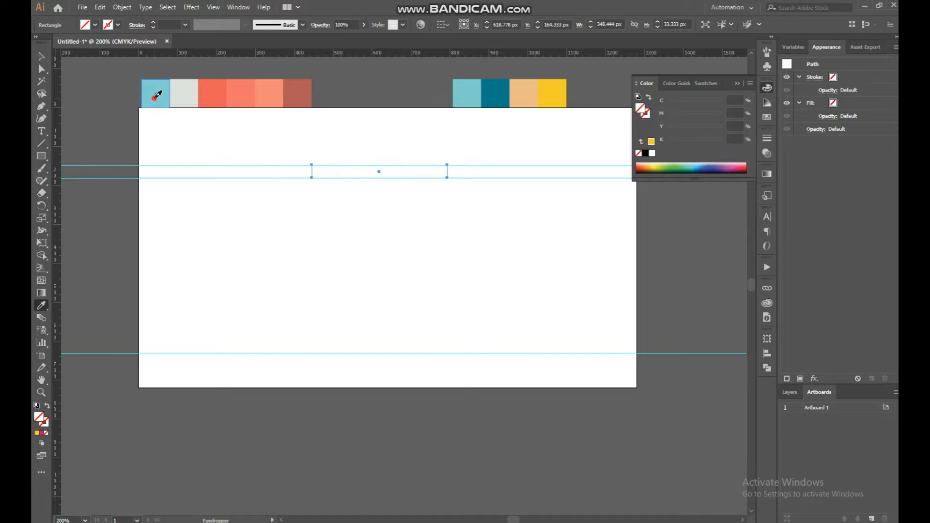
{"action": "left_click", "coordinate": [157, 94]}
{"action": "left_click", "coordinate": [41, 56]}
{"action": "left_click", "coordinate": [411, 212]}
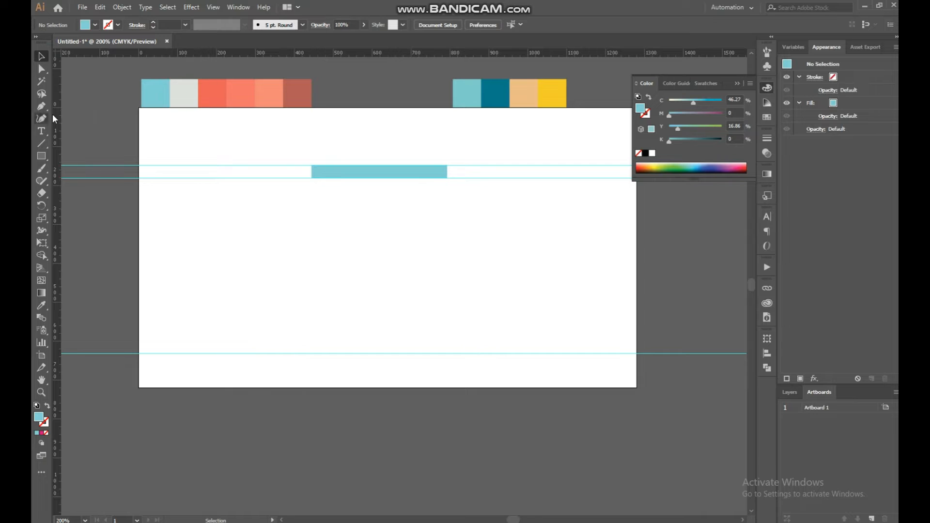
- Draw a cup body rectangle about 293 × 459 px from the lid's underside to the lowest guide and fill it with the light grey swatch colour
{"action": "left_click", "coordinate": [41, 156]}
{"action": "left_click_drag", "start_coordinate": [322, 178], "coordinate": [436, 358]}
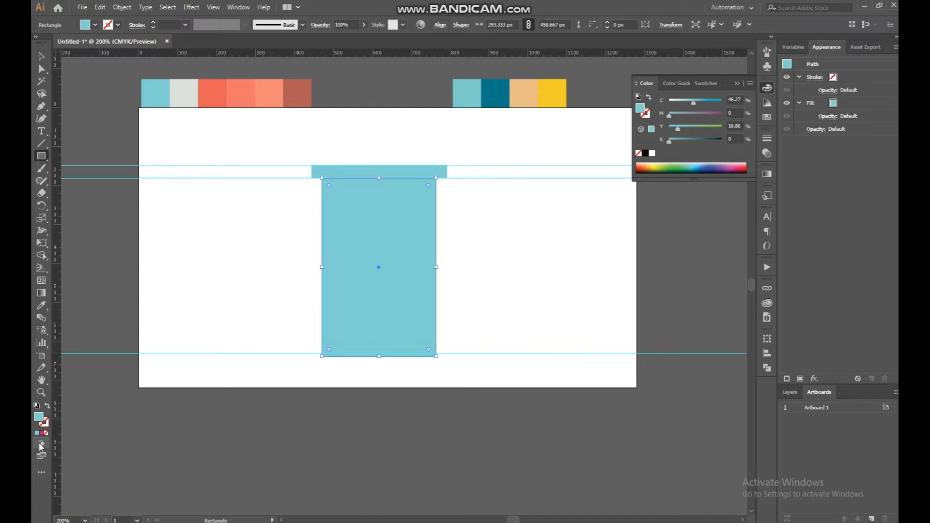
{"action": "left_click", "coordinate": [42, 307]}
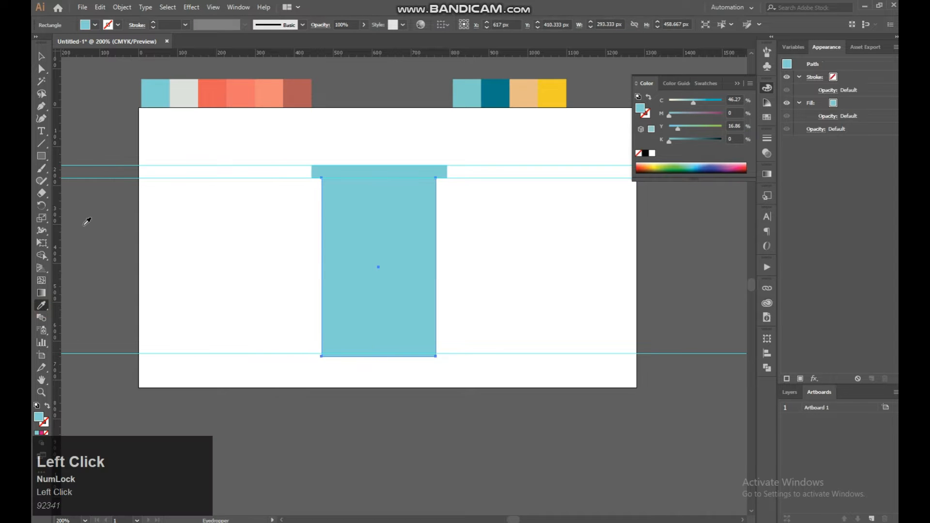
{"action": "left_click", "coordinate": [184, 98]}
{"action": "key", "text": "v"}
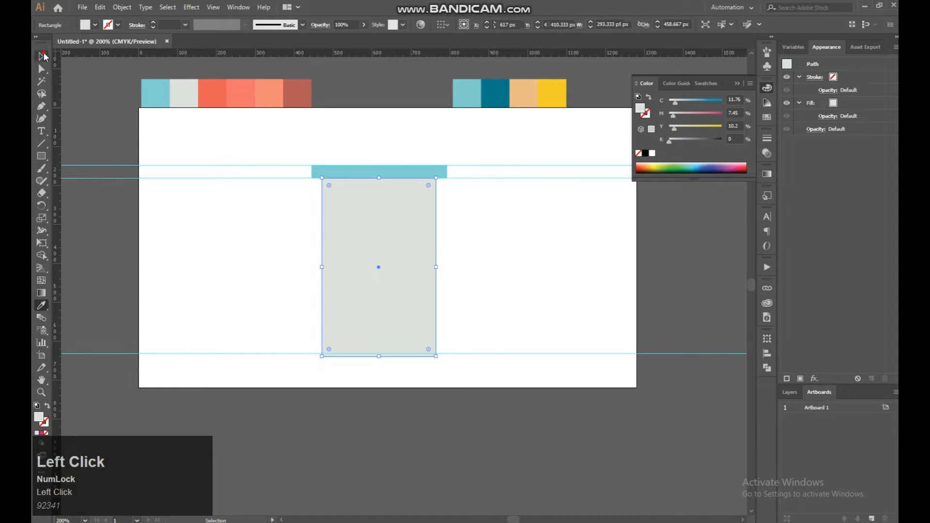
{"action": "left_click", "coordinate": [469, 307]}
- Examine up close how the lid meets the cup body
{"action": "key", "text": "ctrl"}
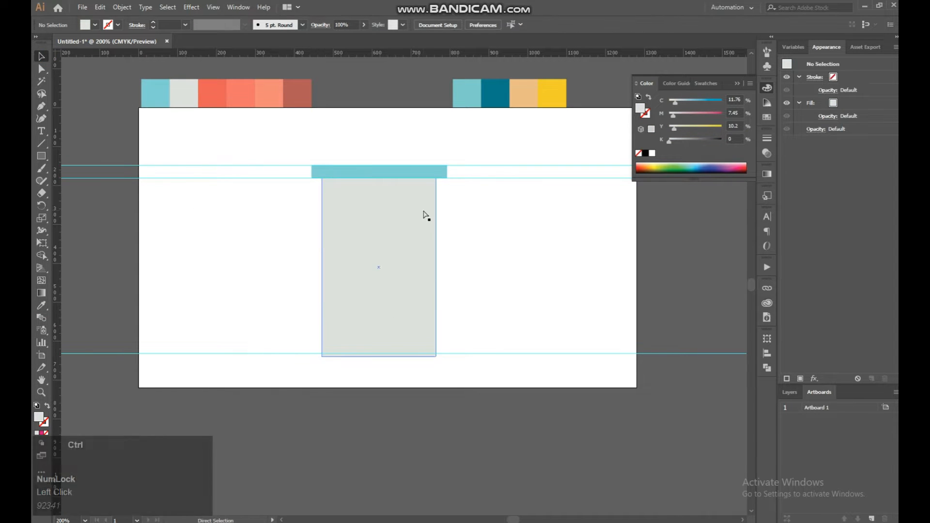
{"action": "key", "text": "ctrl+equal"}
{"action": "key", "text": "ctrl+equal"}
{"action": "key", "text": "ctrl+equal"}
{"action": "left_click_drag", "start_coordinate": [431, 243], "coordinate": [452, 416]}
{"action": "left_click_drag", "start_coordinate": [424, 241], "coordinate": [432, 355]}
{"action": "left_click", "coordinate": [398, 228]}
{"action": "left_click_drag", "start_coordinate": [410, 226], "coordinate": [445, 150]}
{"action": "key", "text": "ctrl"}
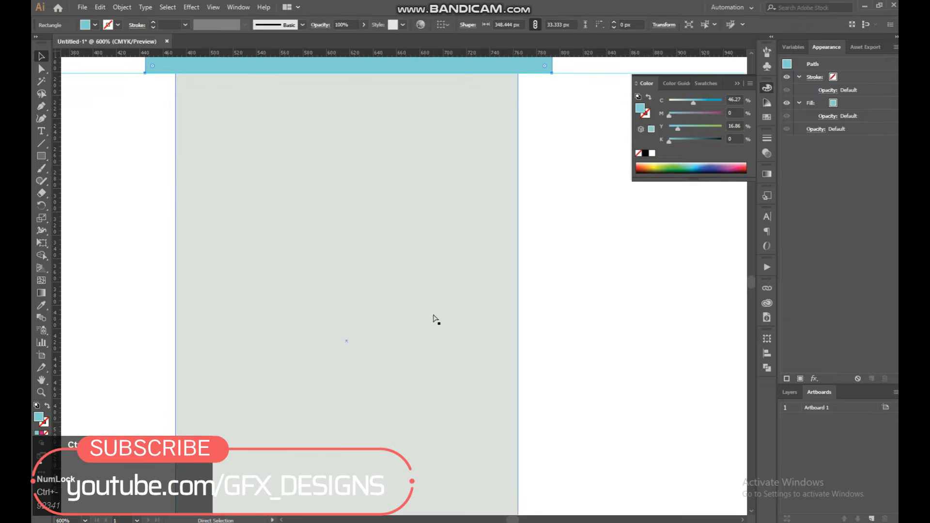
{"action": "key", "text": "ctrl+minus"}
{"action": "key", "text": "ctrl+minus"}
{"action": "key", "text": "ctrl+minus"}
{"action": "left_click_drag", "start_coordinate": [432, 312], "coordinate": [405, 216]}
- Shorten the cup body to about 451 px high so its bottom edge sits on the lowest guide
{"action": "key", "text": "ctrl"}
{"action": "key", "text": "ctrl+equal"}
{"action": "key", "text": "ctrl+equal"}
{"action": "key", "text": "ctrl+equal"}
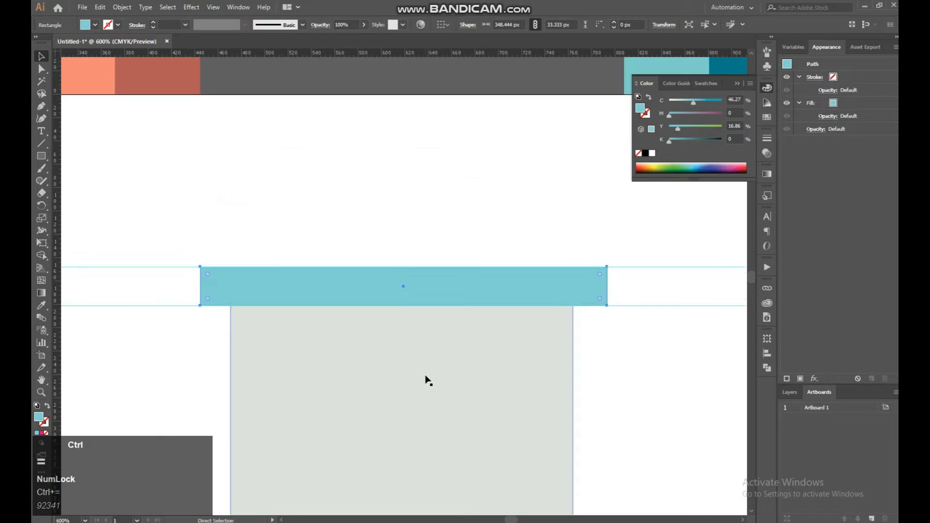
{"action": "left_click_drag", "start_coordinate": [481, 309], "coordinate": [479, 49]}
{"action": "left_click_drag", "start_coordinate": [461, 293], "coordinate": [430, 122]}
{"action": "left_click_drag", "start_coordinate": [476, 369], "coordinate": [444, 202]}
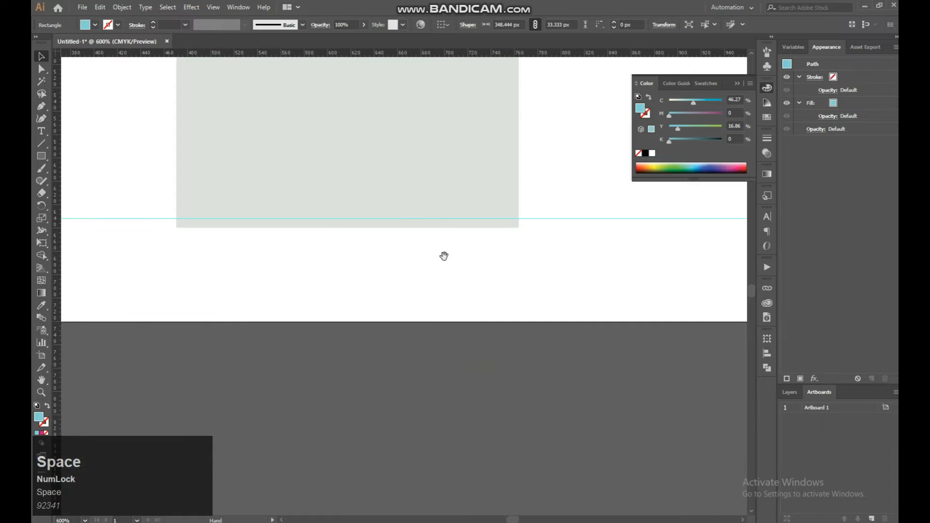
{"action": "left_click", "coordinate": [312, 227]}
{"action": "left_click_drag", "start_coordinate": [347, 228], "coordinate": [349, 219]}
- Taper the cup body by moving its two bottom anchor points evenly inward with Free Transform's Perspective Distort
{"action": "key", "text": "space"}
{"action": "left_click_drag", "start_coordinate": [446, 191], "coordinate": [446, 288]}
{"action": "left_click", "coordinate": [41, 69]}
{"action": "left_click_drag", "start_coordinate": [592, 295], "coordinate": [95, 408]}
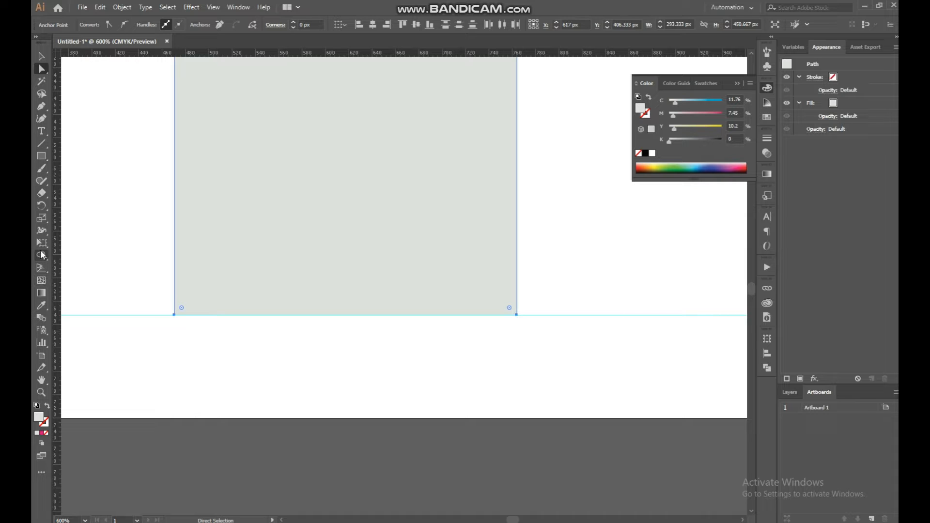
{"action": "left_click", "coordinate": [41, 243]}
{"action": "left_click", "coordinate": [152, 173]}
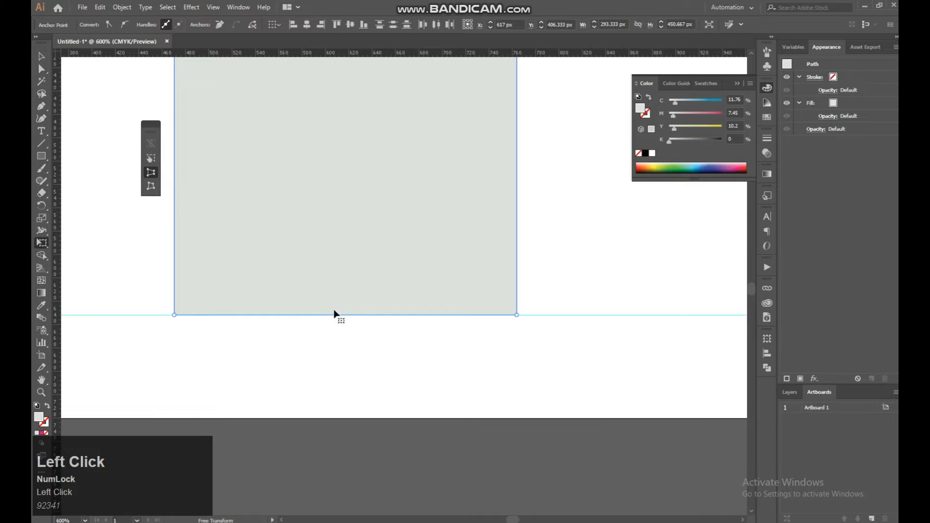
{"action": "left_click_drag", "start_coordinate": [517, 315], "coordinate": [463, 321]}
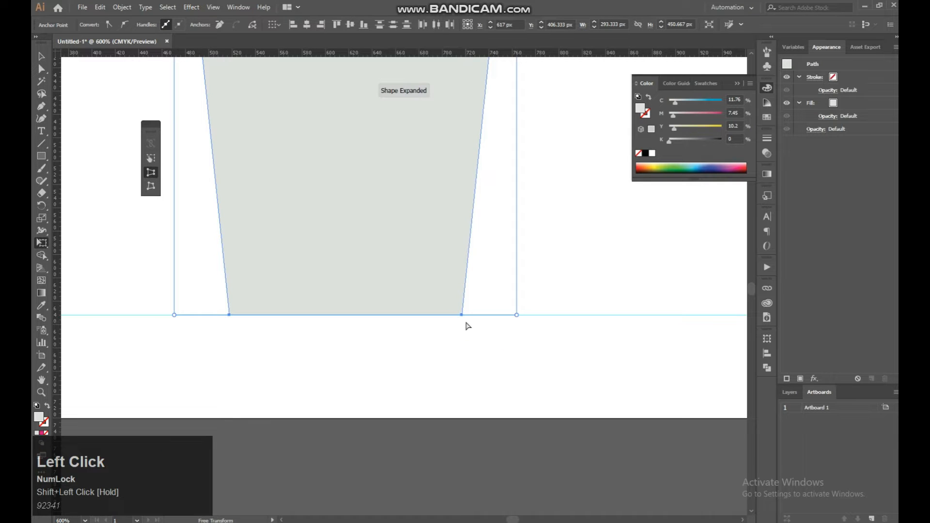
- Stretch the tapered cup body slightly downward to a height of about 453 px and deselect it
{"action": "key", "text": "ctrl+minus"}
{"action": "key", "text": "ctrl+minus"}
{"action": "key", "text": "ctrl+minus"}
{"action": "key", "text": "ctrl+minus"}
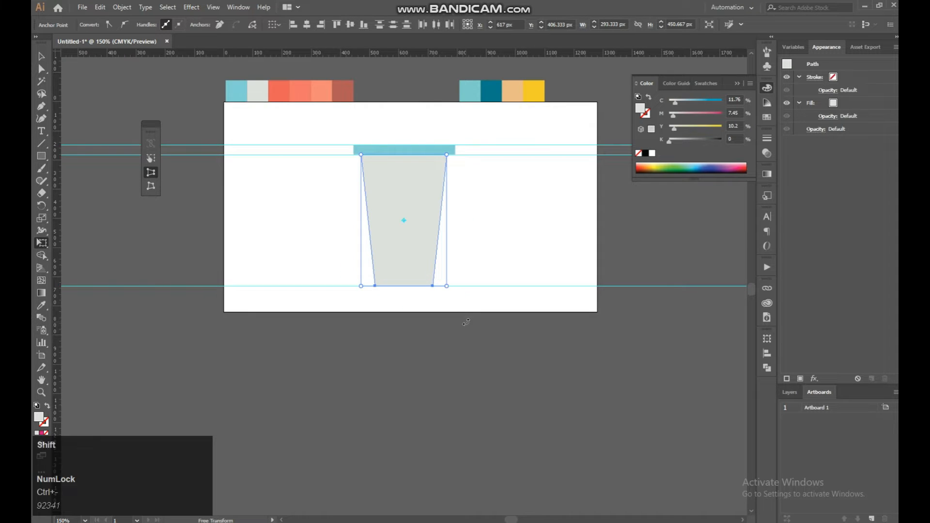
{"action": "key", "text": "ctrl+equal"}
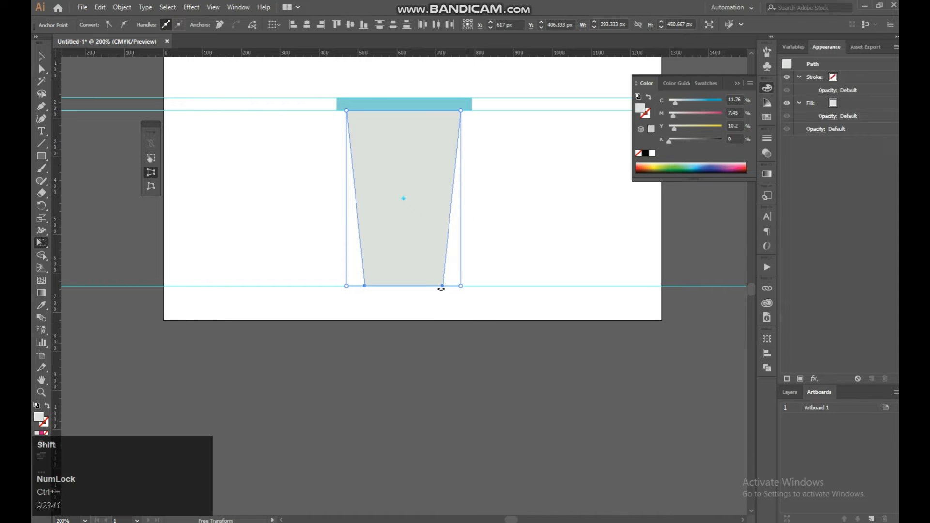
{"action": "left_click_drag", "start_coordinate": [443, 286], "coordinate": [442, 289]}
{"action": "key", "text": "space"}
{"action": "left_click_drag", "start_coordinate": [482, 212], "coordinate": [484, 304]}
{"action": "left_click", "coordinate": [495, 281]}
{"action": "left_click", "coordinate": [41, 56]}
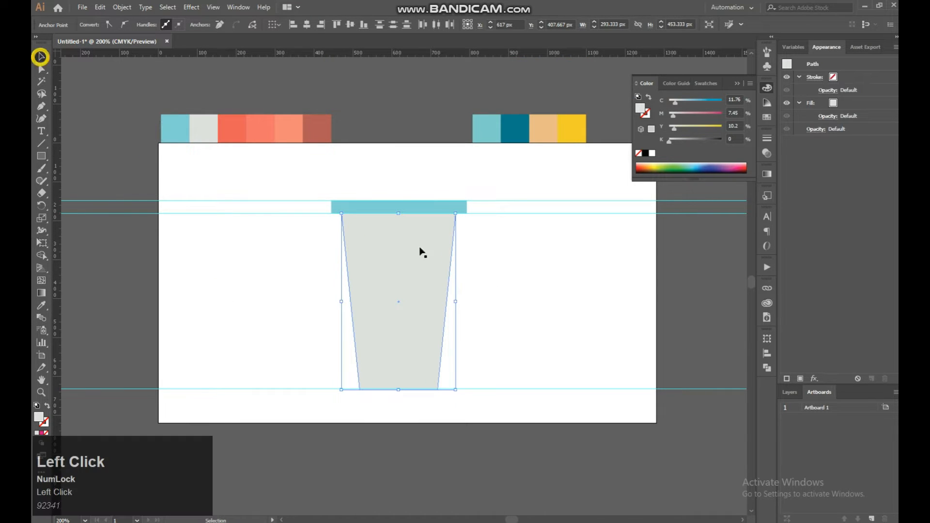
{"action": "left_click", "coordinate": [542, 268]}
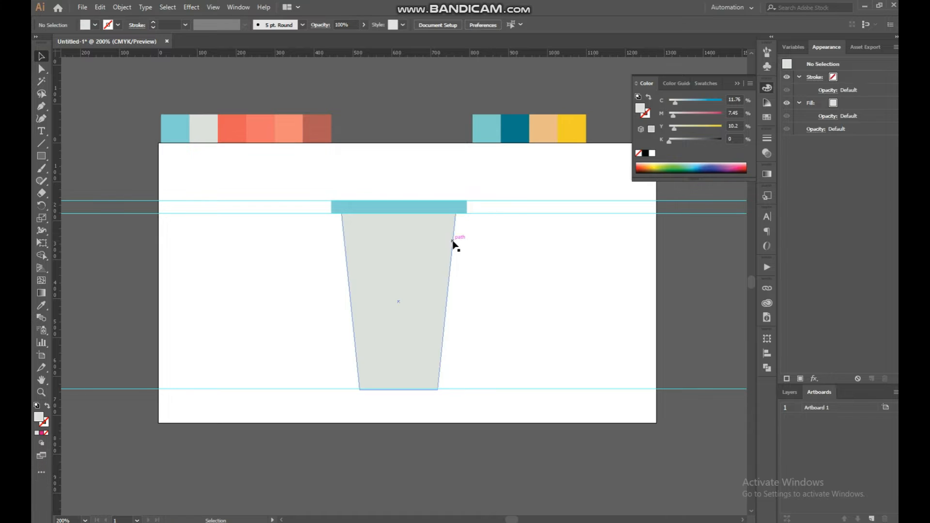
- Draw a narrow straw rectangle about 20 × 459 px beside the cup and fill it with the light blue swatch colour
{"action": "left_click", "coordinate": [406, 283]}
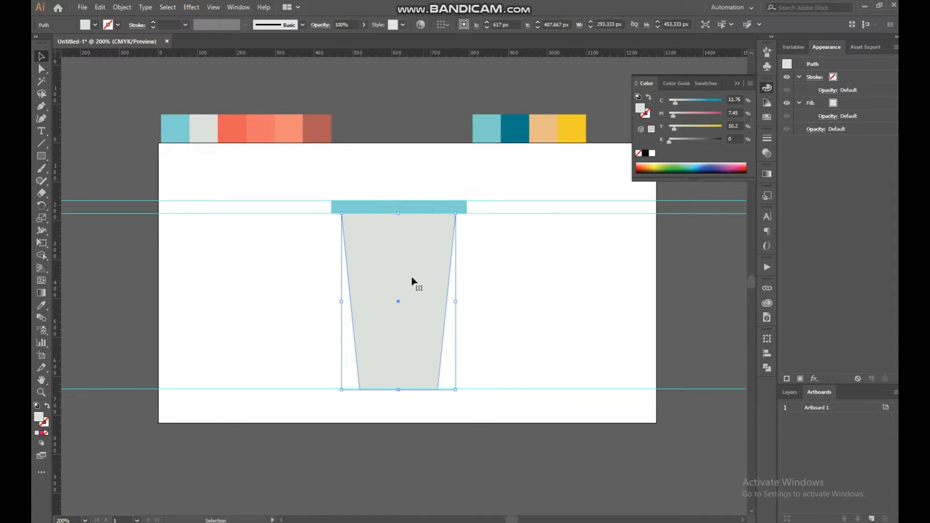
{"action": "right_click", "coordinate": [41, 156]}
{"action": "left_click", "coordinate": [78, 154]}
{"action": "mouse_move", "coordinate": [235, 236]}
{"action": "left_mouse_down"}
{"action": "mouse_move", "coordinate": [253, 284]}
{"action": "mouse_move", "coordinate": [243, 415]}
{"action": "left_mouse_up"}
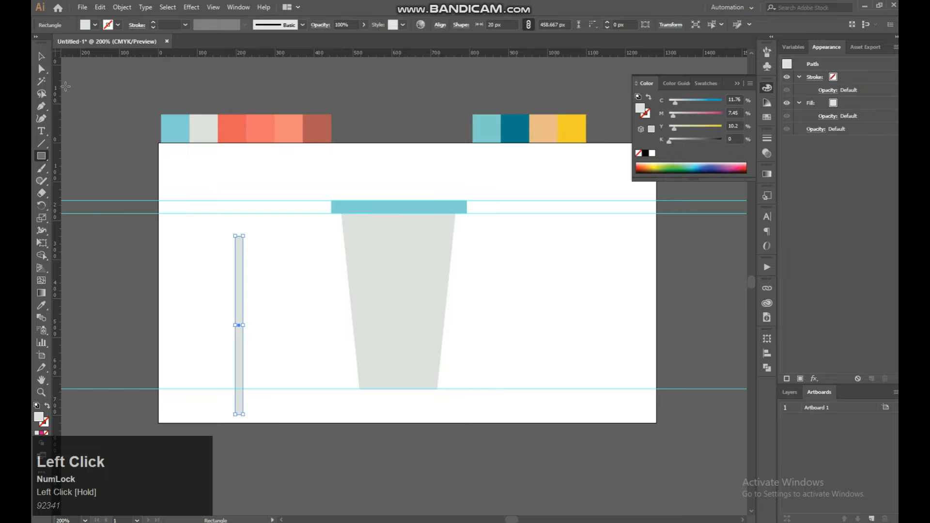
{"action": "left_click", "coordinate": [41, 57]}
{"action": "left_click", "coordinate": [41, 307]}
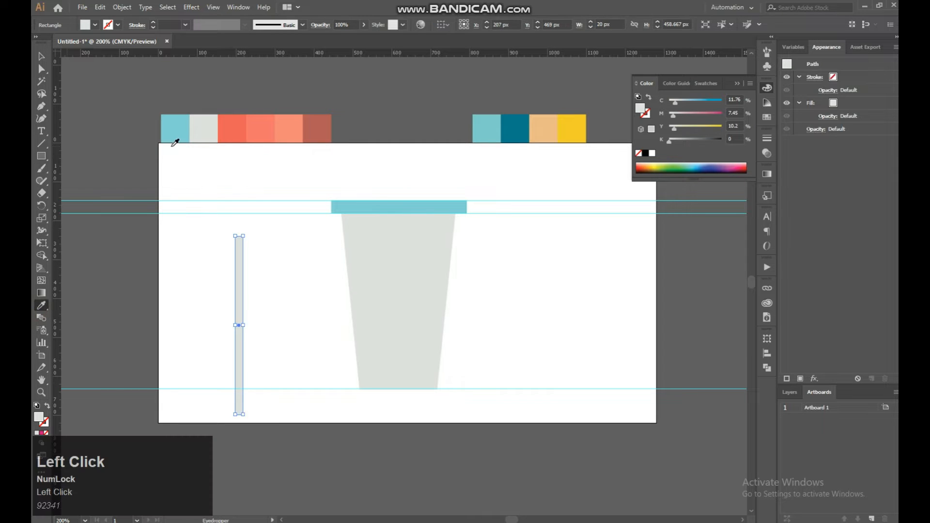
{"action": "left_click", "coordinate": [171, 135]}
{"action": "left_click", "coordinate": [42, 56]}
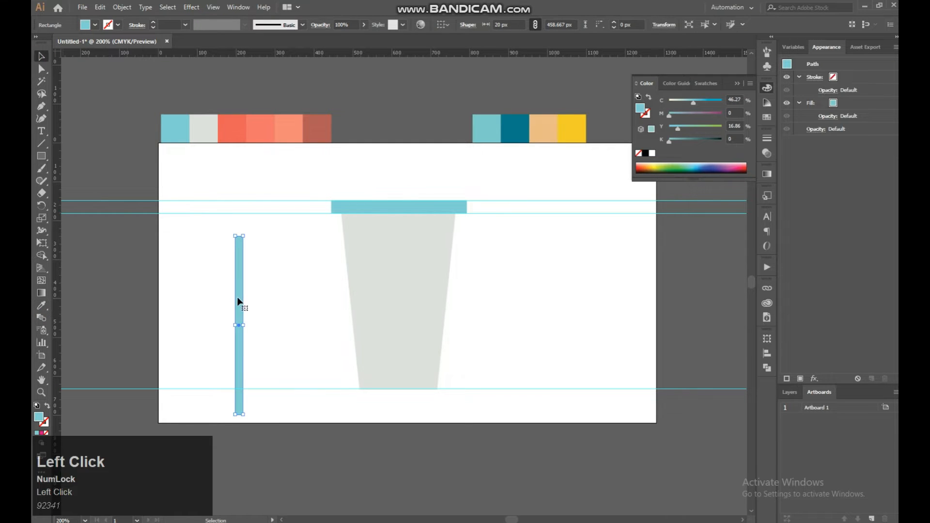
- Move the straw to the cup's centre line so it sticks out above the lid, and lengthen it downward to about 511 px
{"action": "left_click_drag", "start_coordinate": [241, 299], "coordinate": [415, 226]}
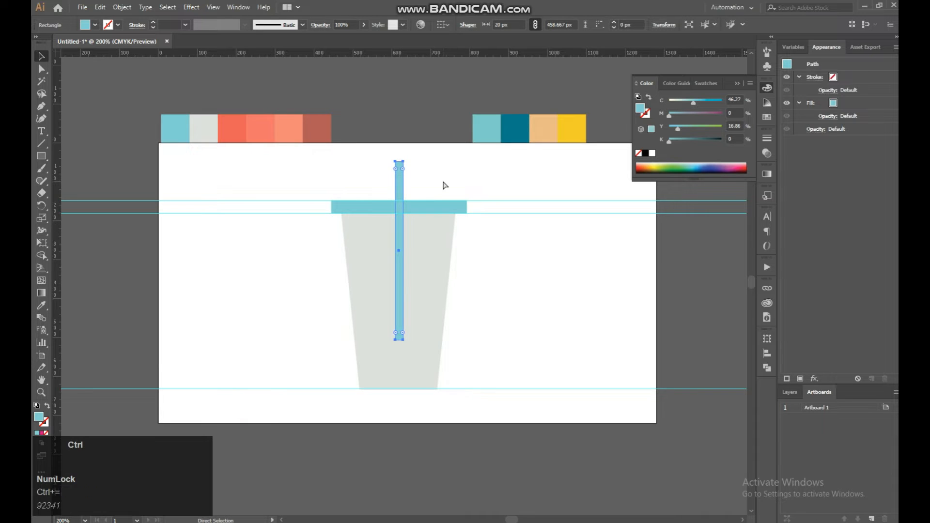
{"action": "key", "text": "ctrl+equal"}
{"action": "key", "text": "ctrl+equal"}
{"action": "key", "text": "ctrl+equal"}
{"action": "scroll", "coordinate": [430, 281], "scroll_direction": "down", "scroll_amount": 5}
{"action": "scroll", "coordinate": [429, 281], "scroll_direction": "right", "scroll_amount": 2}
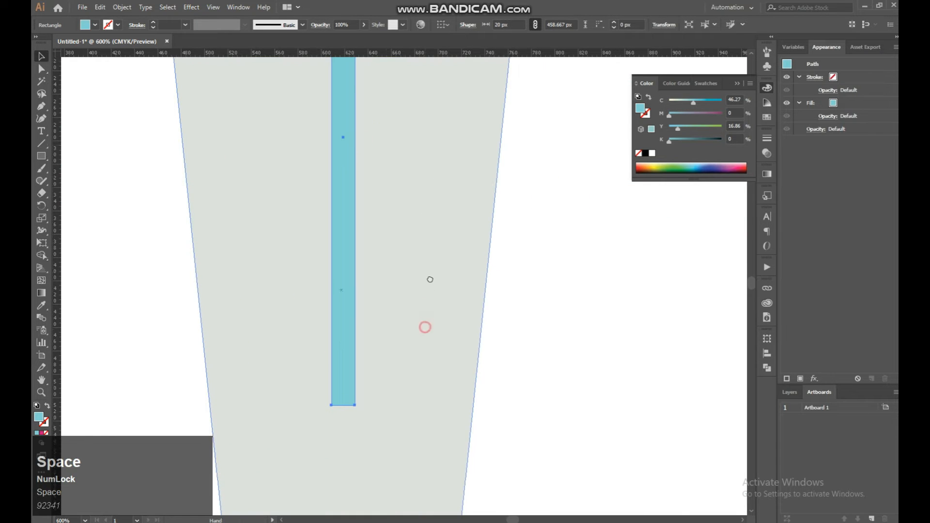
{"action": "left_click_drag", "start_coordinate": [345, 352], "coordinate": [351, 412]}
{"action": "key", "text": "ctrl+minus"}
{"action": "key", "text": "ctrl+minus"}
{"action": "key", "text": "ctrl+minus"}
{"action": "key", "text": "space"}
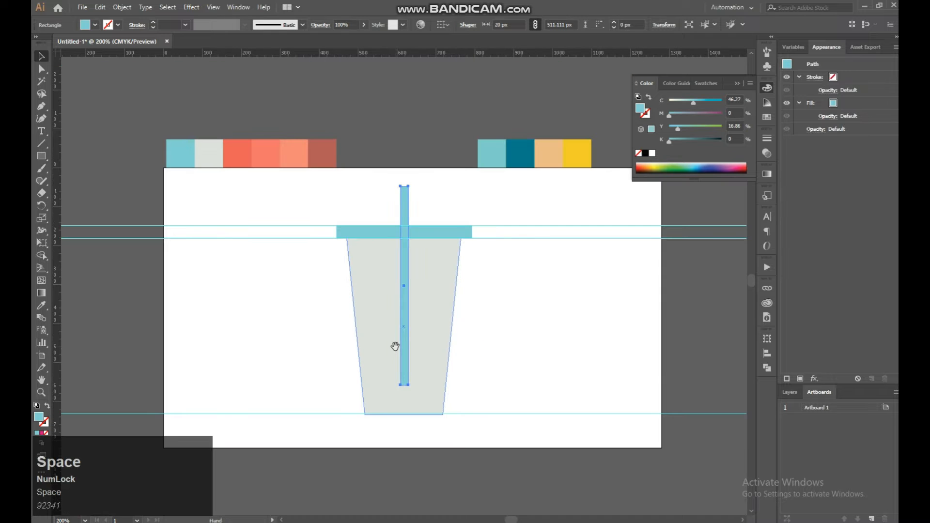
{"action": "left_click_drag", "start_coordinate": [385, 347], "coordinate": [344, 344]}
{"action": "left_click", "coordinate": [469, 322]}
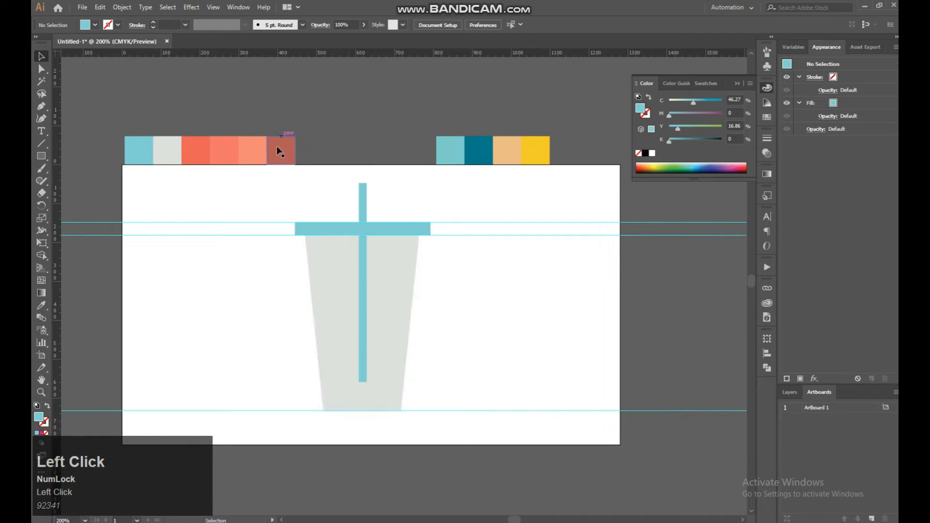
- Paste a copy of the cup body in front and lower its top edge to make the copy about 331 px high
{"action": "left_click", "coordinate": [389, 294]}
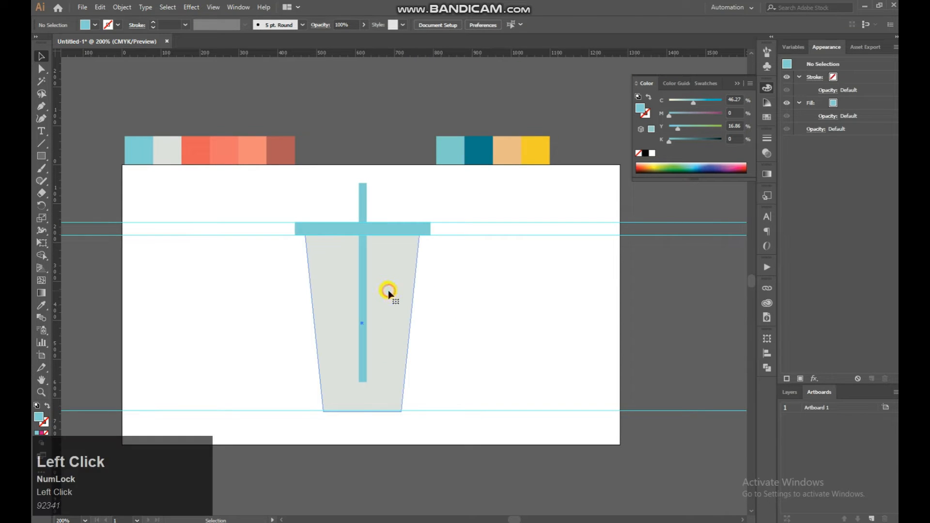
{"action": "key", "text": "ctrl+c"}
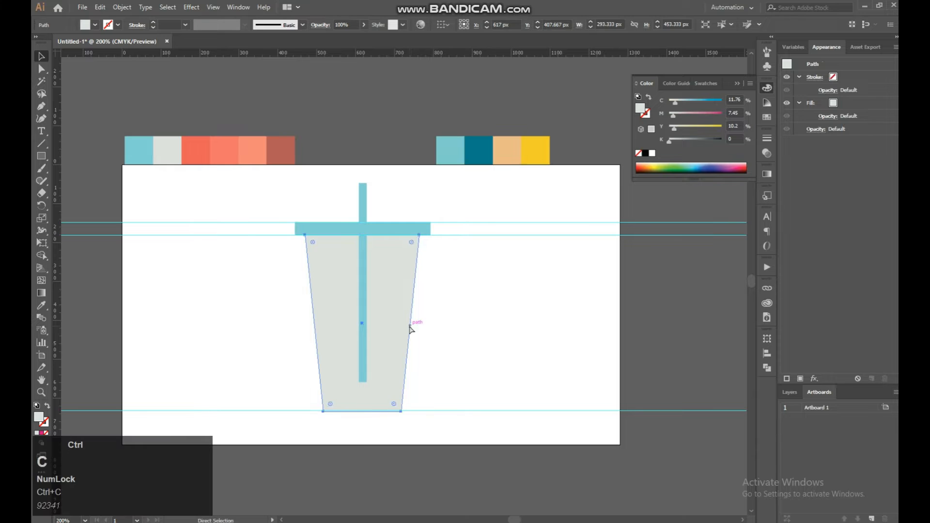
{"action": "key", "text": "ctrl+f"}
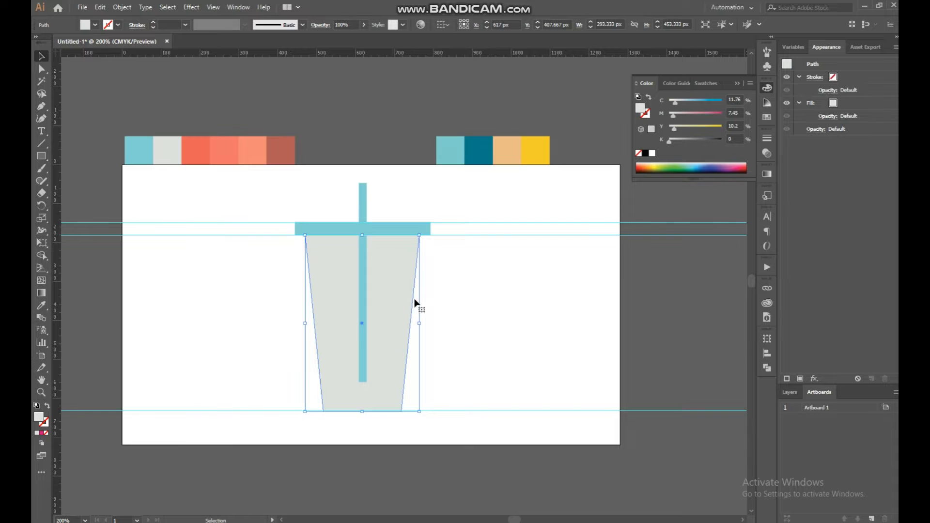
{"action": "left_click_drag", "start_coordinate": [415, 292], "coordinate": [380, 301]}
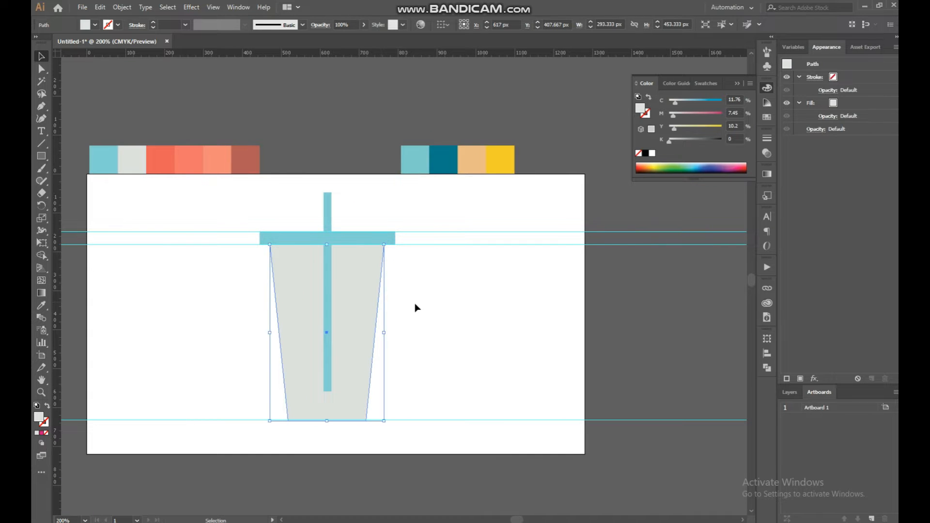
{"action": "left_click_drag", "start_coordinate": [330, 246], "coordinate": [346, 293]}
{"action": "key", "text": "ctrl+equal"}
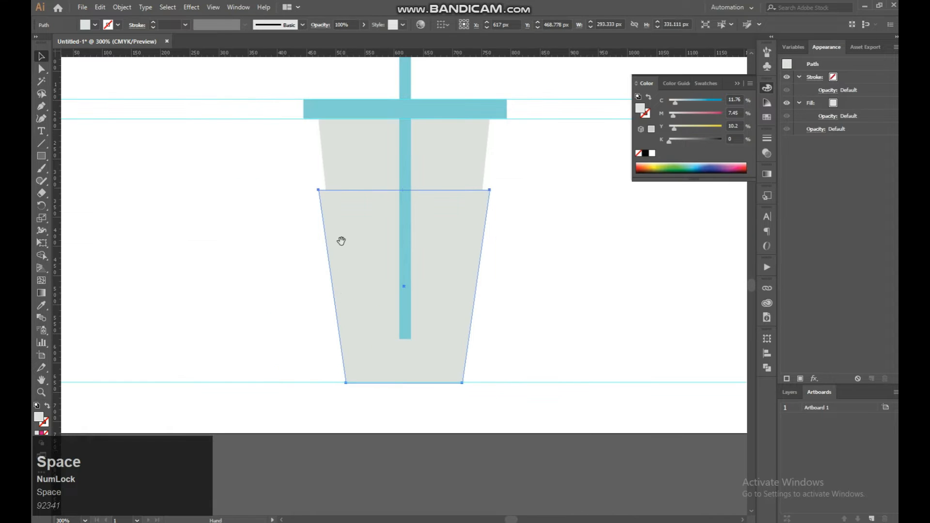
- Narrow the top edge of the cup body copy symmetrically with Perspective Distort to about 268 px, matching the cup's slanted sides, and deselect it
{"action": "left_click_drag", "start_coordinate": [338, 243], "coordinate": [297, 297]}
{"action": "left_click", "coordinate": [42, 69]}
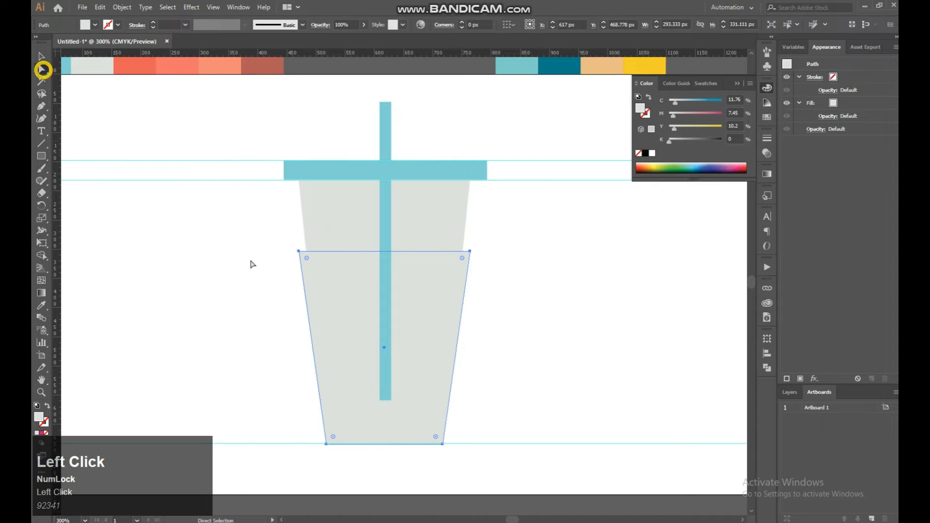
{"action": "left_click", "coordinate": [299, 252]}
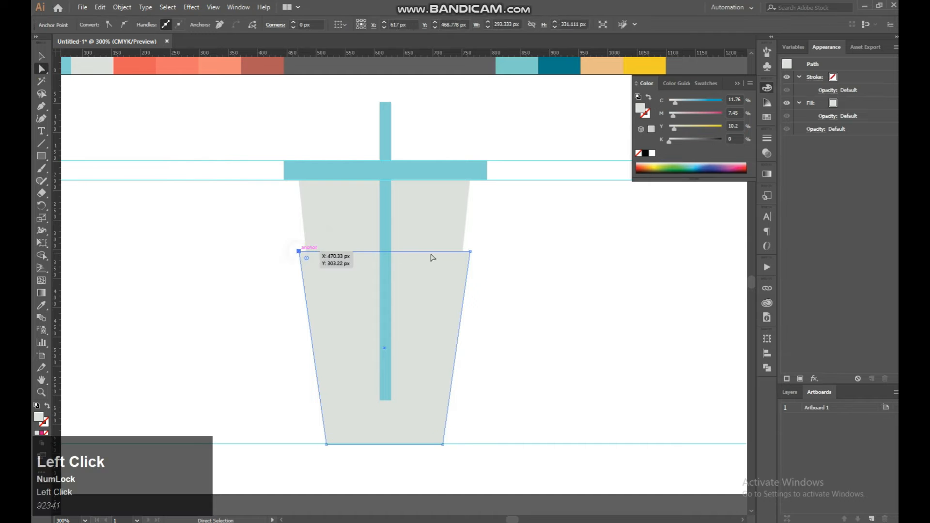
{"action": "left_click", "coordinate": [471, 253], "text": "shift"}
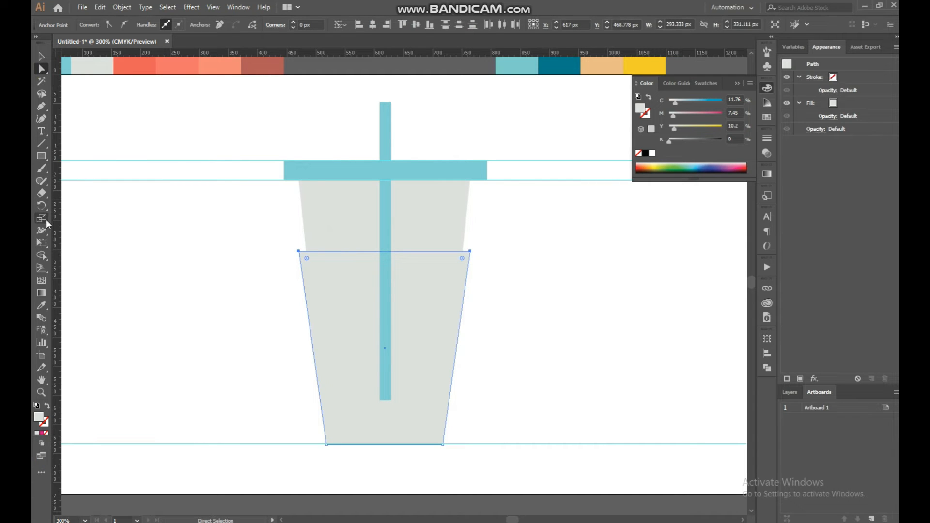
{"action": "left_click", "coordinate": [42, 244]}
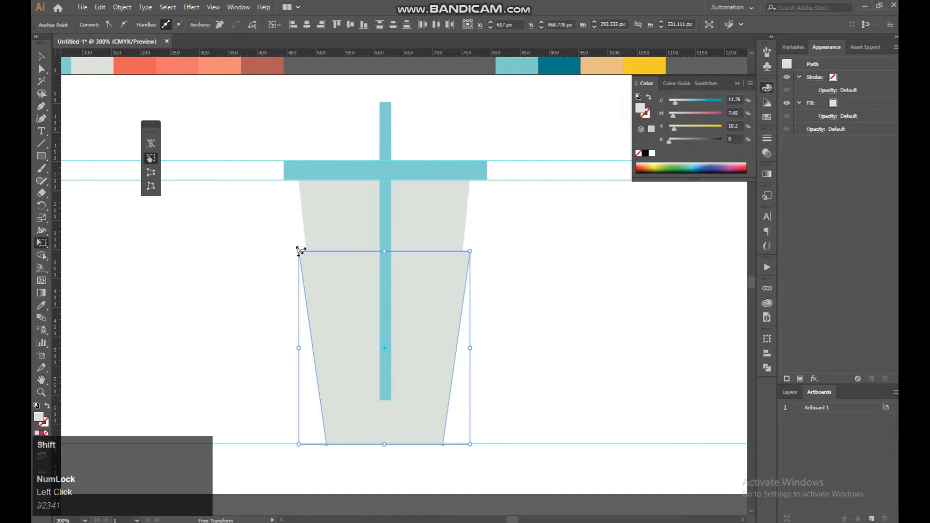
{"action": "left_click", "coordinate": [151, 172]}
{"action": "left_click_drag", "start_coordinate": [298, 252], "coordinate": [306, 251]}
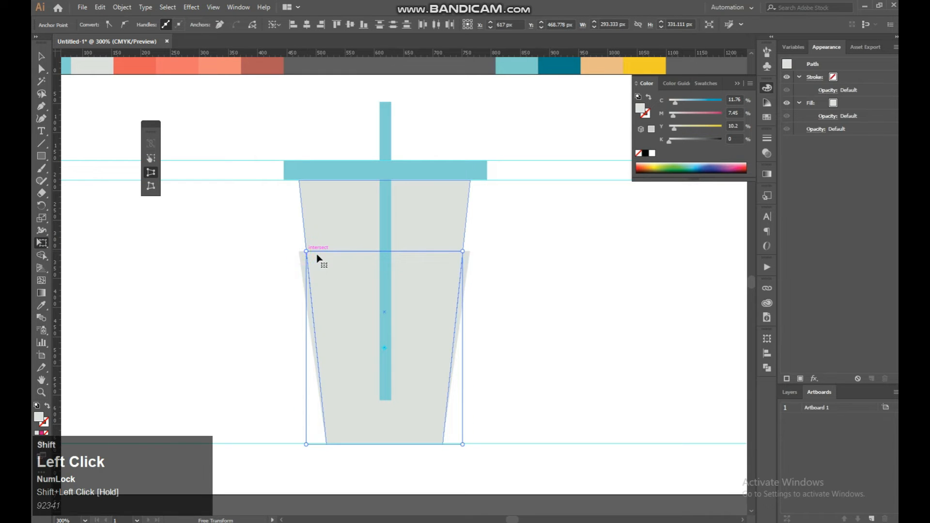
{"action": "left_click", "coordinate": [41, 56]}
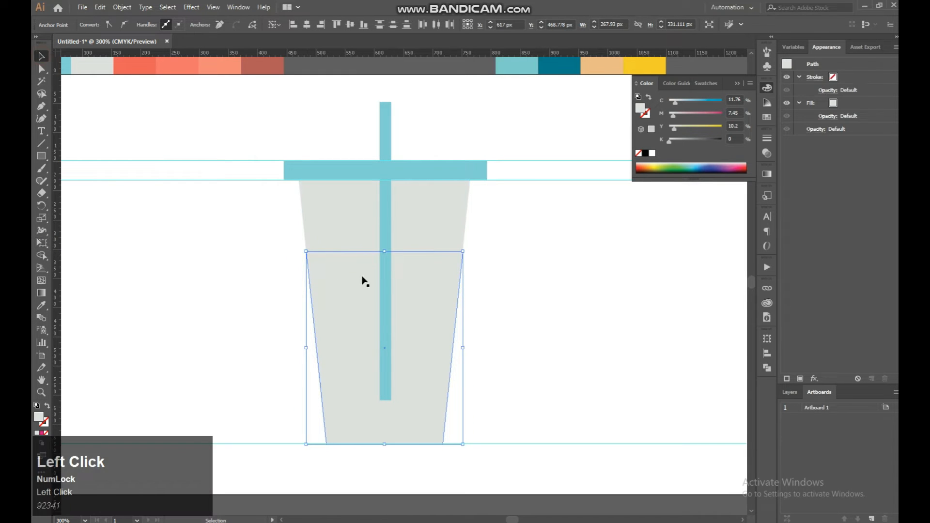
{"action": "left_click", "coordinate": [514, 266]}
- Fill the shorter cup body copy with the red-orange palette swatch as the drink, and deselect it
{"action": "key", "text": "ctrl+equal"}
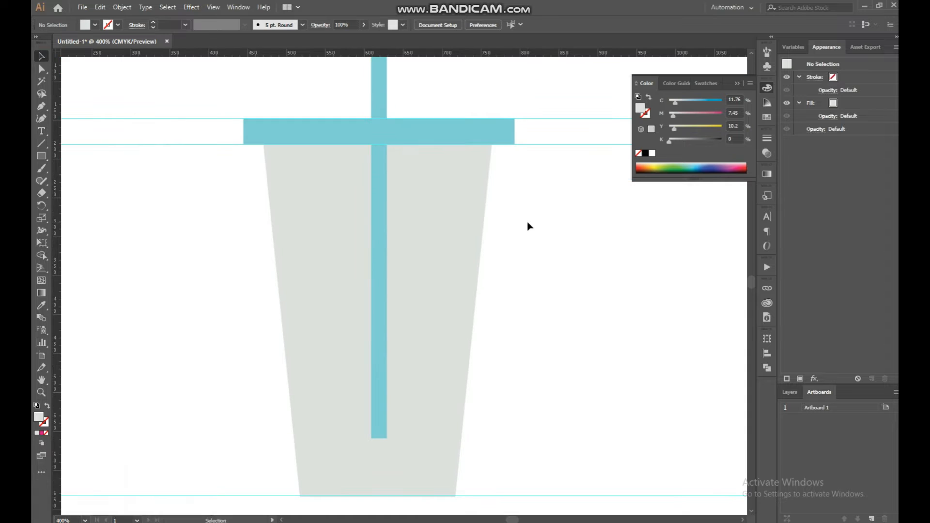
{"action": "key", "text": "ctrl+minus"}
{"action": "key", "text": "ctrl+minus"}
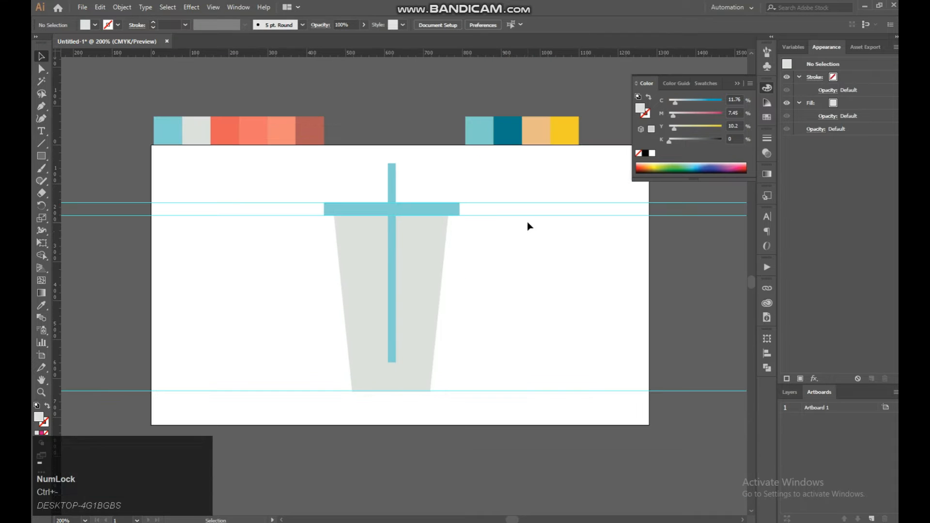
{"action": "left_click", "coordinate": [427, 306]}
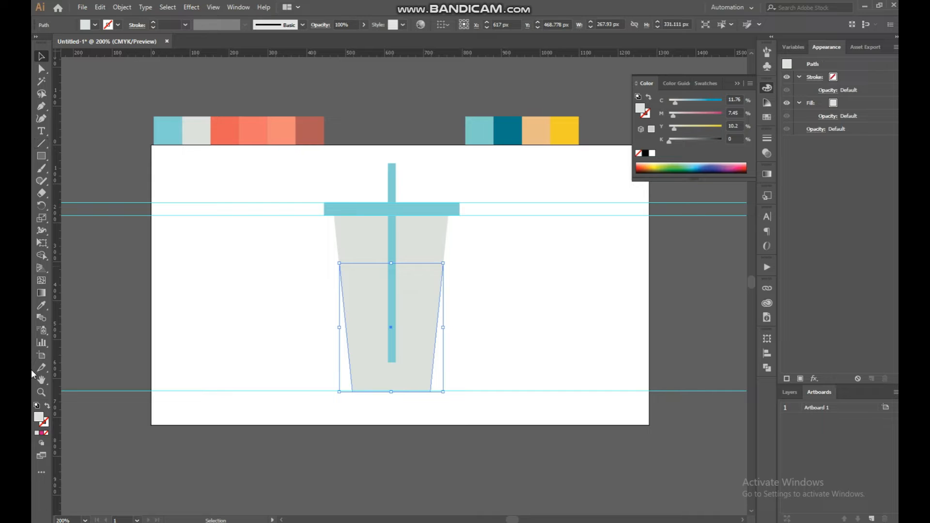
{"action": "left_click", "coordinate": [39, 307]}
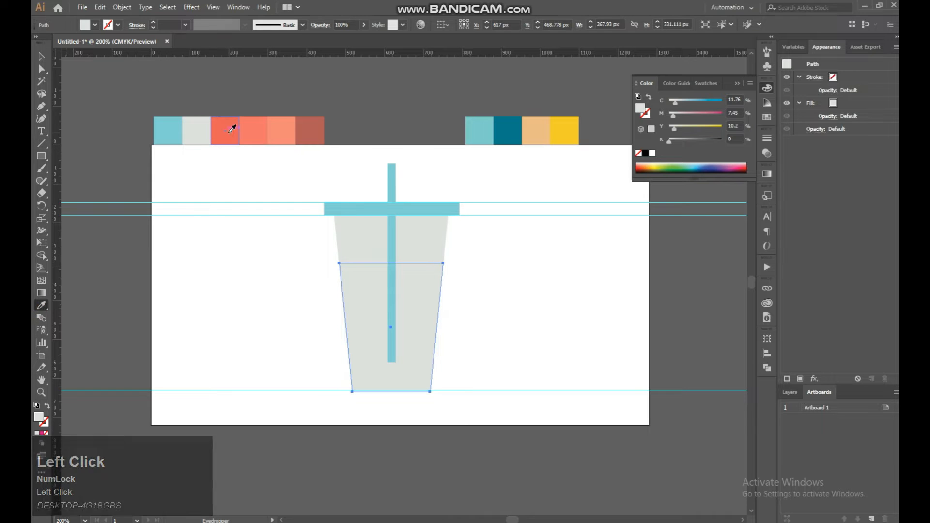
{"action": "left_click", "coordinate": [230, 131]}
{"action": "left_click", "coordinate": [41, 56]}
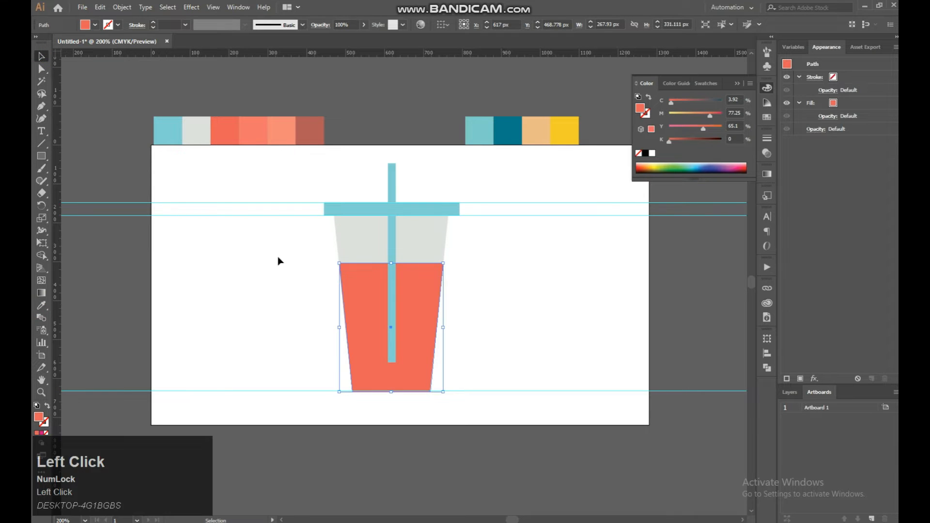
{"action": "left_click", "coordinate": [482, 307]}
- Draw a closed Pen shape over the drink, bounded by its top and right edges and a jagged diagonal from top-left to near bottom-right
{"action": "left_click", "coordinate": [429, 292]}
{"action": "key", "text": "ctrl"}
{"action": "left_click", "coordinate": [425, 291], "text": "ctrl"}
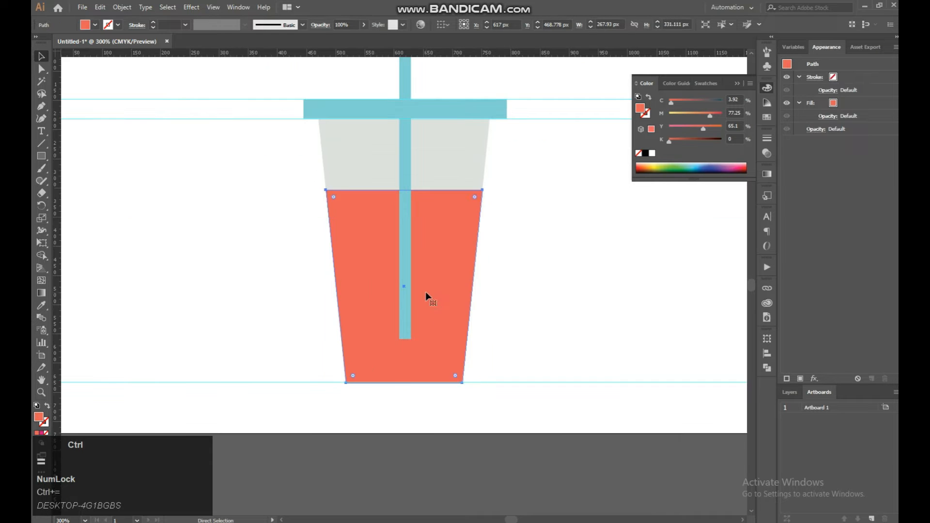
{"action": "left_click_drag", "start_coordinate": [426, 291], "coordinate": [351, 245]}
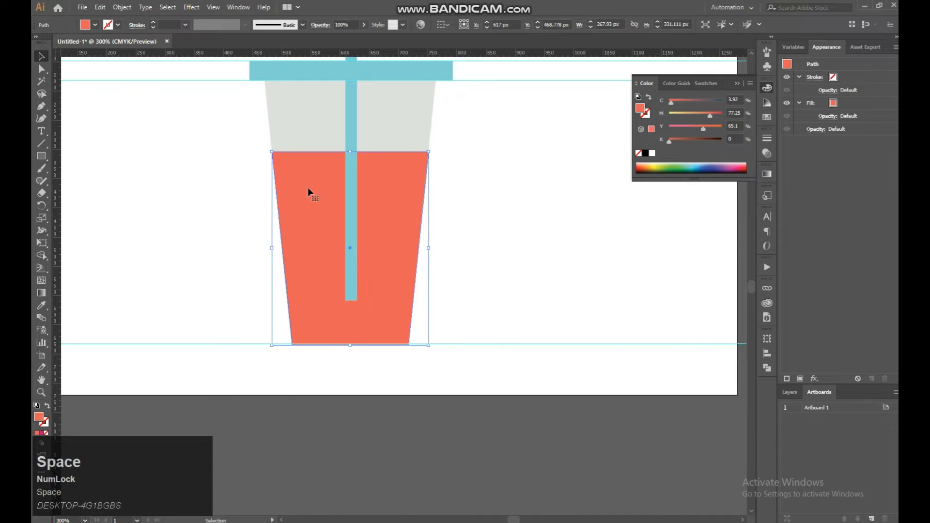
{"action": "left_click", "coordinate": [40, 112]}
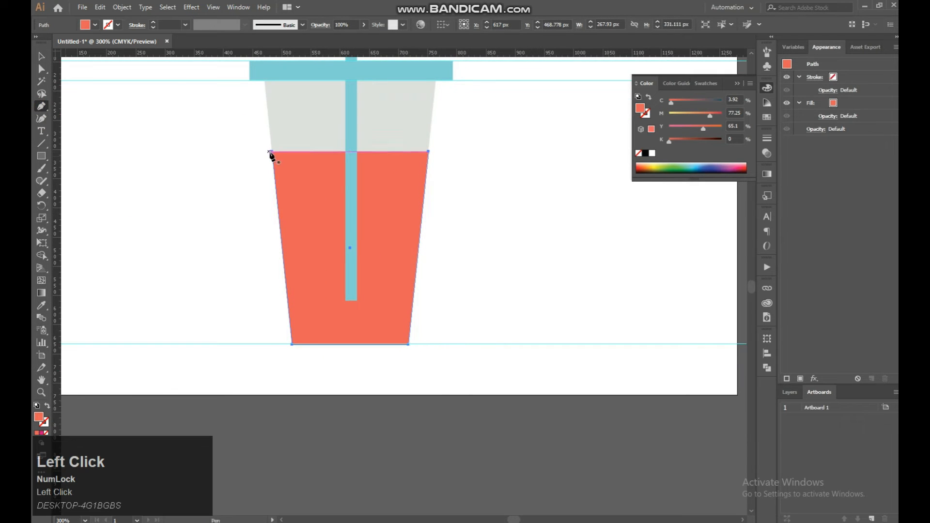
{"action": "left_click", "coordinate": [282, 152]}
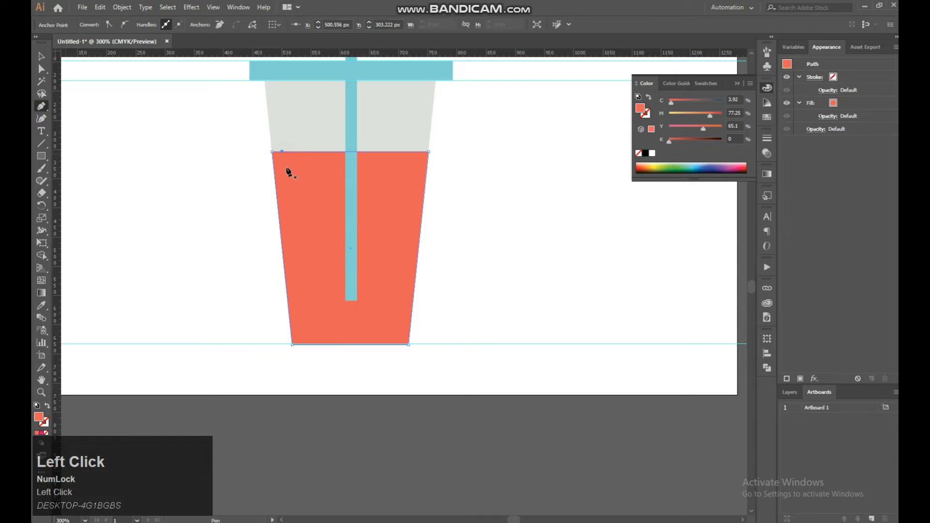
{"action": "left_click", "coordinate": [293, 191]}
{"action": "left_click", "coordinate": [288, 177], "text": "alt"}
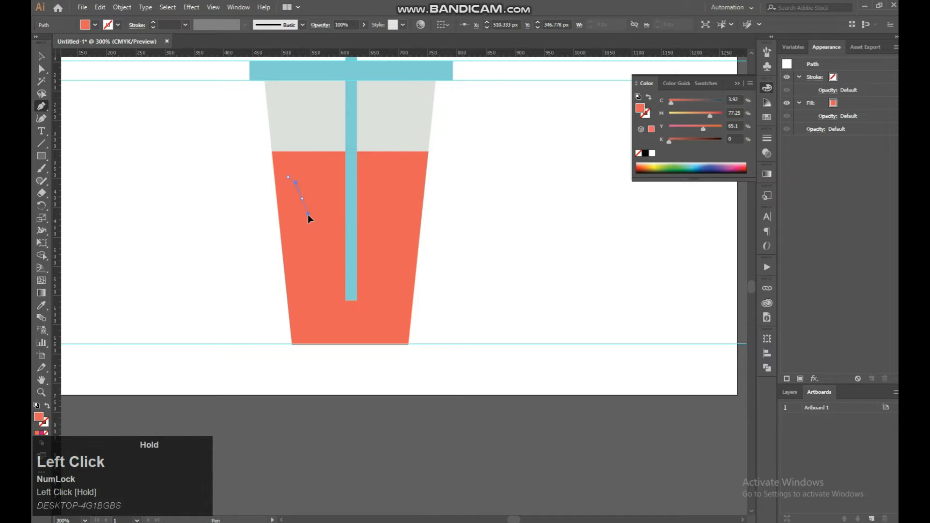
{"action": "left_click_drag", "start_coordinate": [307, 214], "coordinate": [305, 213]}
{"action": "left_click", "coordinate": [302, 198], "text": "alt"}
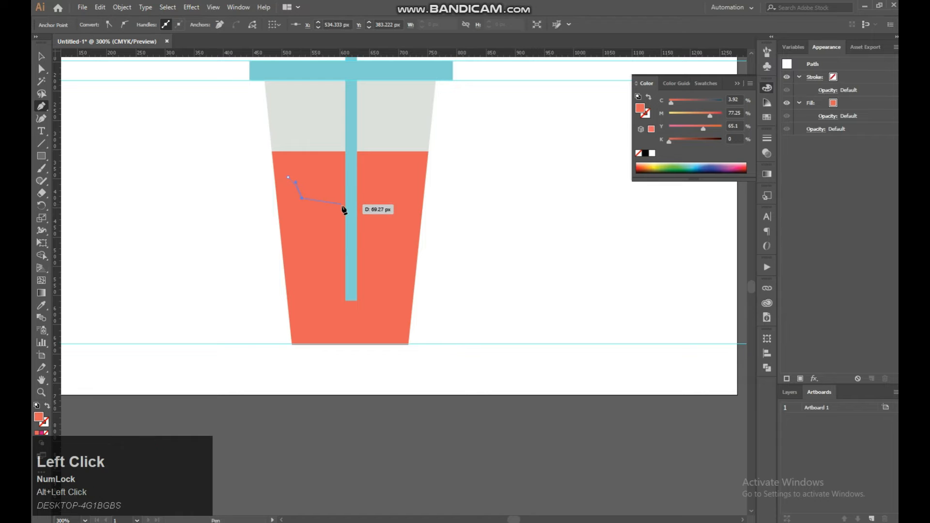
{"action": "left_click", "coordinate": [345, 220]}
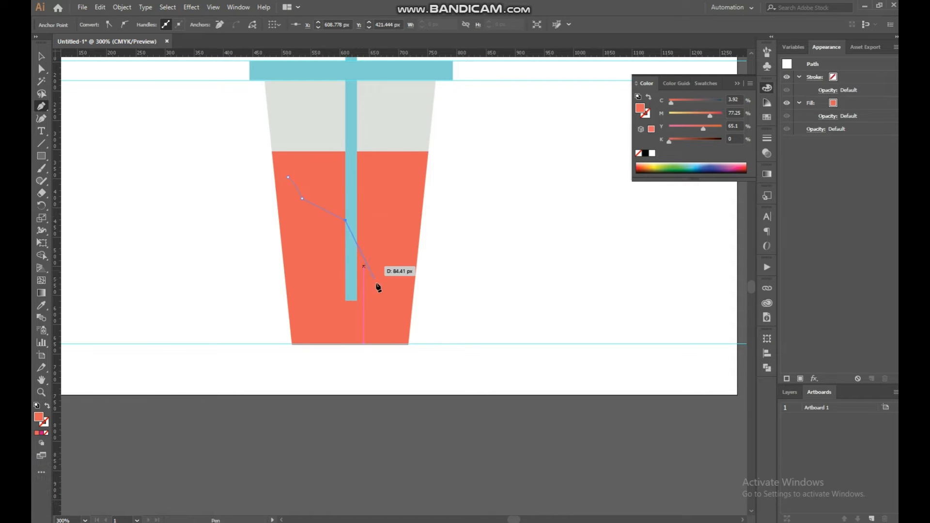
{"action": "left_click", "coordinate": [409, 331]}
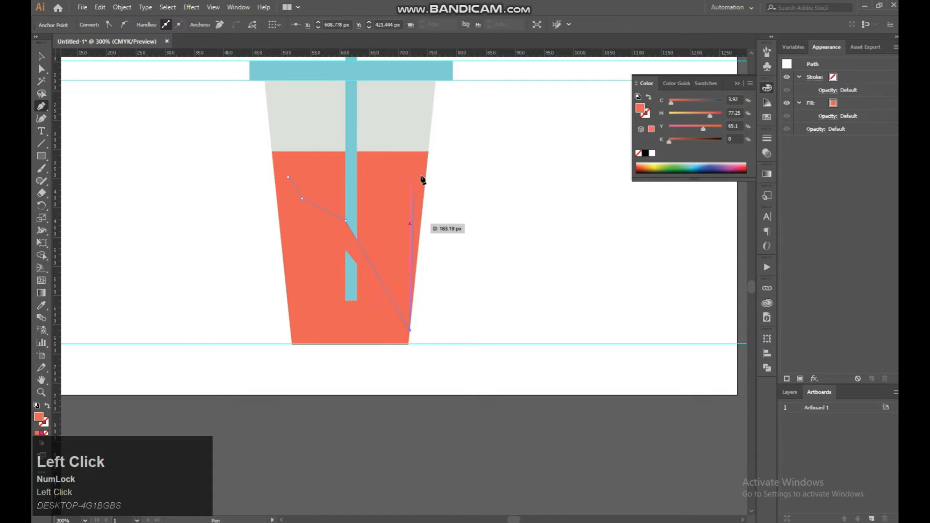
{"action": "left_click", "coordinate": [428, 152]}
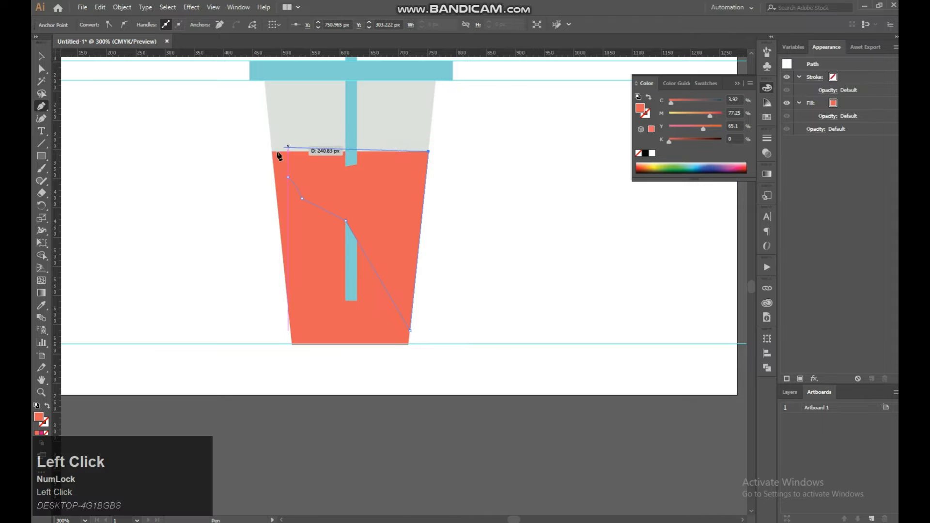
{"action": "left_click", "coordinate": [271, 152]}
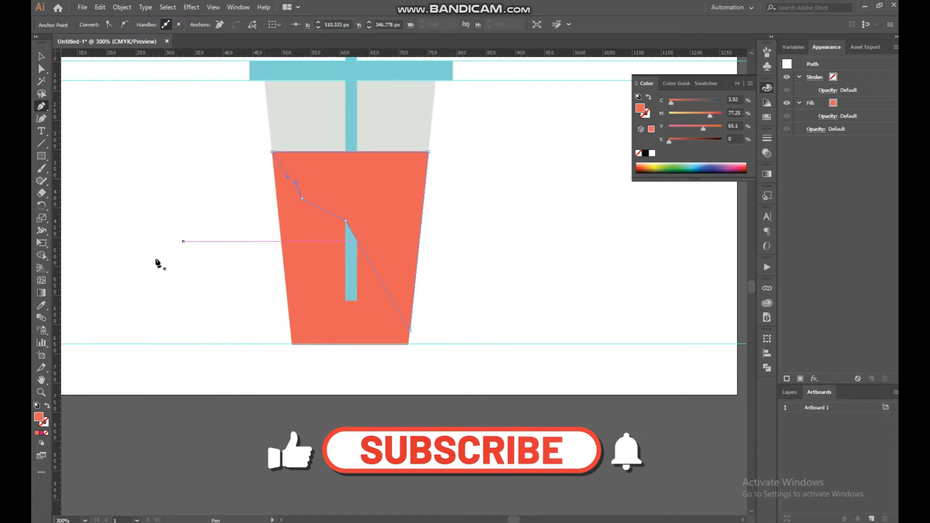
- Fill the jagged highlight shape with the lighter coral swatch beside the red-orange one, and deselect it
{"action": "left_click", "coordinate": [41, 305]}
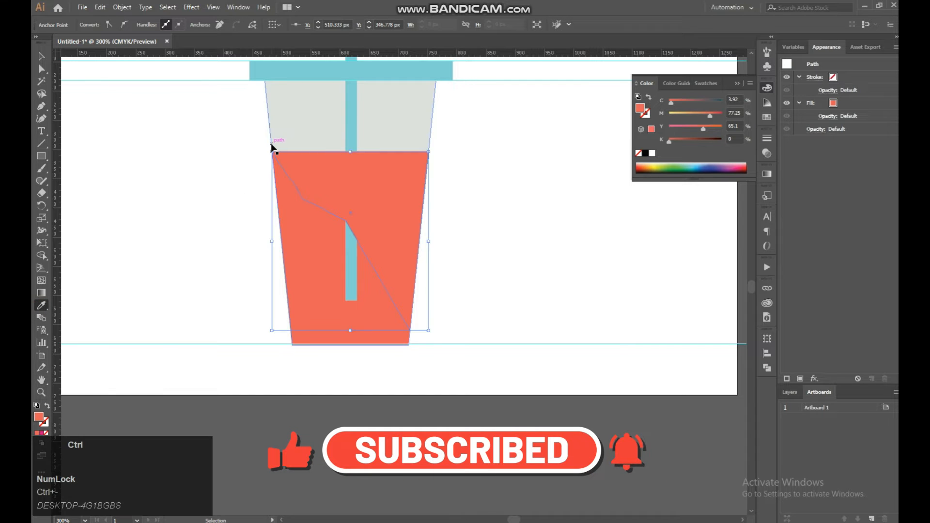
{"action": "key", "text": "ctrl+minus"}
{"action": "key", "text": "ctrl+minus"}
{"action": "left_click", "coordinate": [330, 172]}
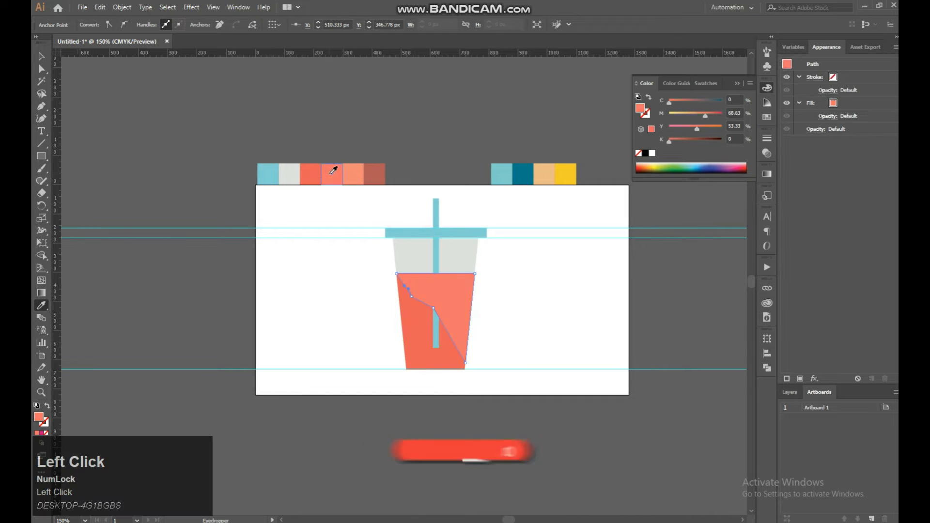
{"action": "left_click", "coordinate": [42, 57]}
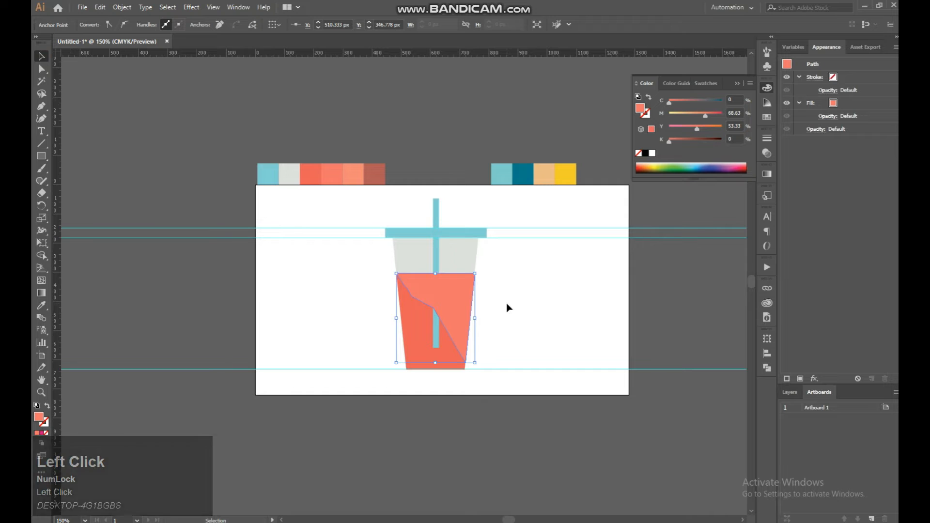
{"action": "key", "text": "ctrl+equal"}
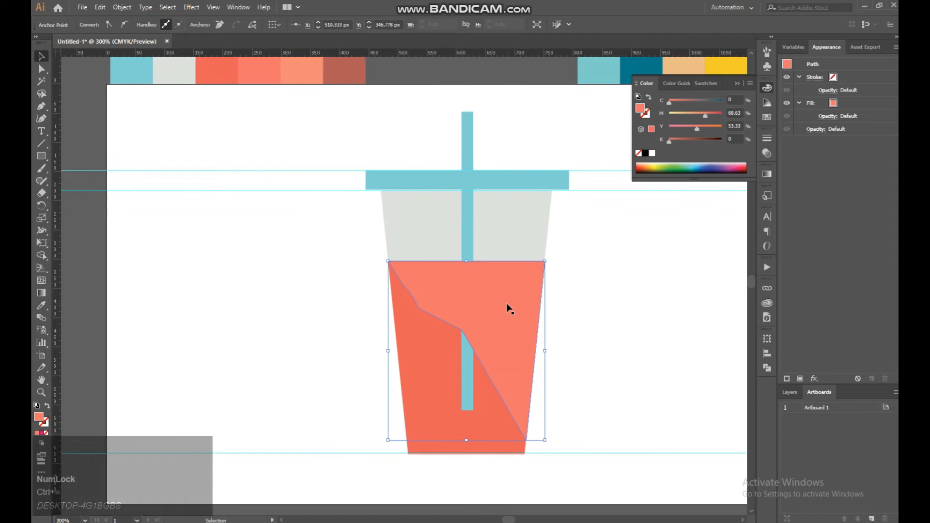
{"action": "left_click", "coordinate": [584, 305]}
- Bring the straw to the front of the drink and highlight shapes, and deselect it
{"action": "left_click_drag", "start_coordinate": [577, 306], "coordinate": [461, 288]}
{"action": "left_click", "coordinate": [378, 342]}
{"action": "left_click", "coordinate": [482, 253]}
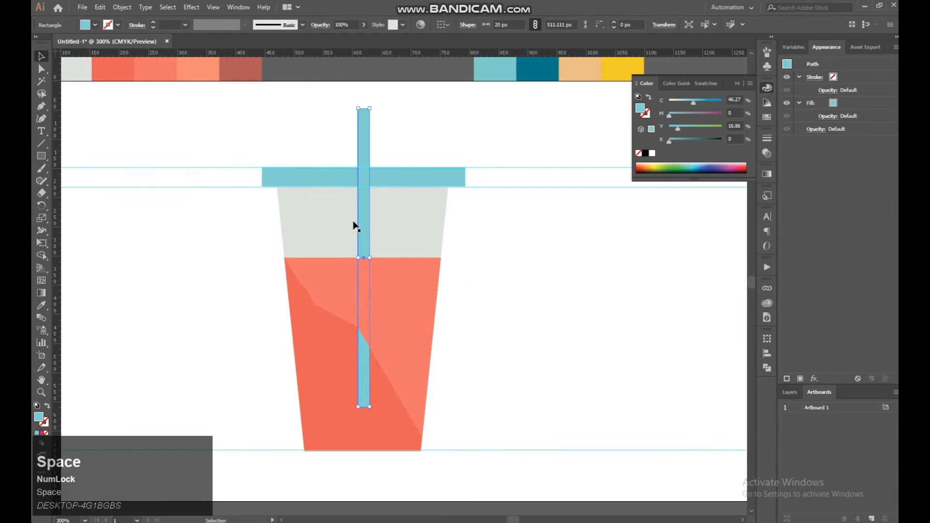
{"action": "right_click", "coordinate": [365, 222]}
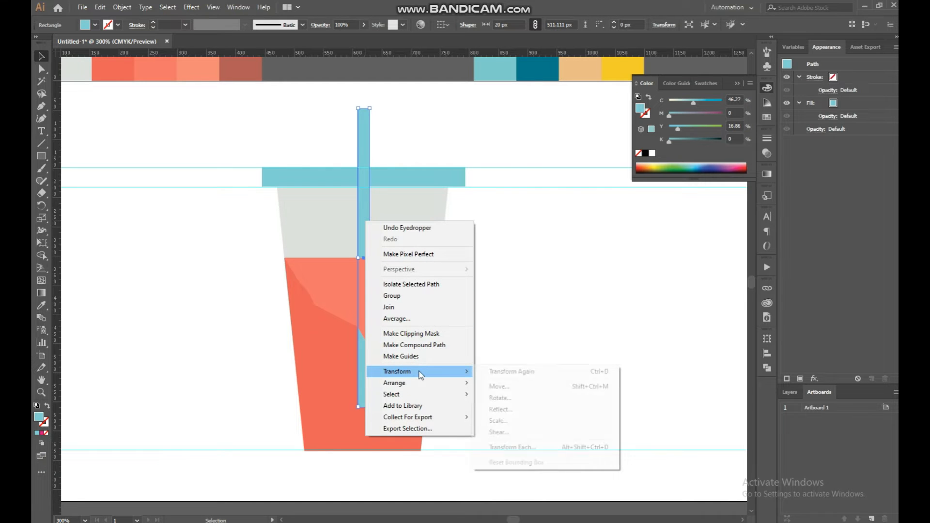
{"action": "mouse_move", "coordinate": [461, 383]}
{"action": "left_click", "coordinate": [526, 383]}
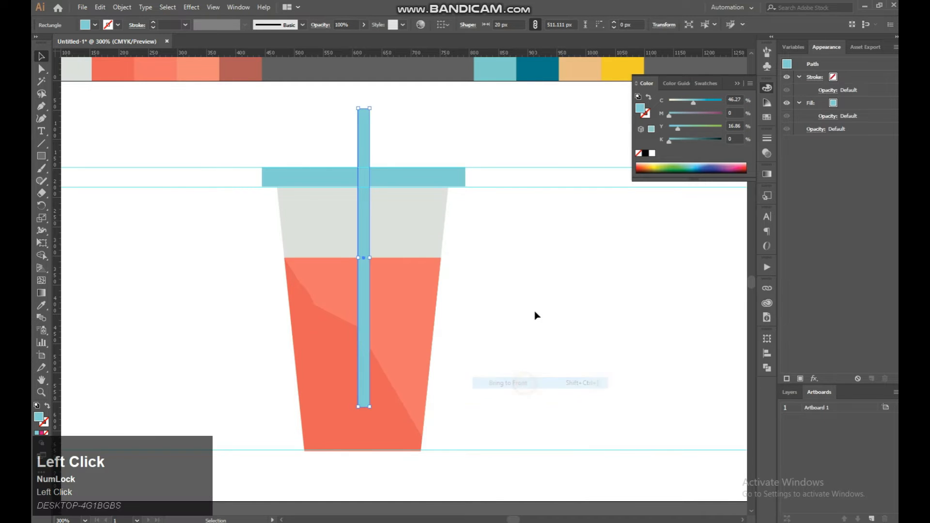
{"action": "left_click", "coordinate": [502, 301]}
- Apply a Multiply drop shadow to the lid with 71% opacity, 7 px X and Y offsets and 8 px blur
{"action": "left_click", "coordinate": [445, 178]}
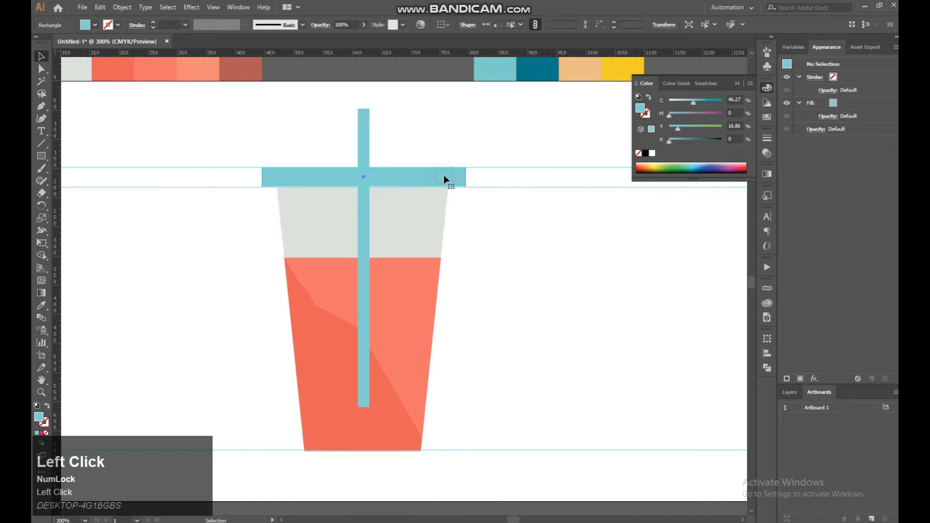
{"action": "left_click", "coordinate": [191, 7]}
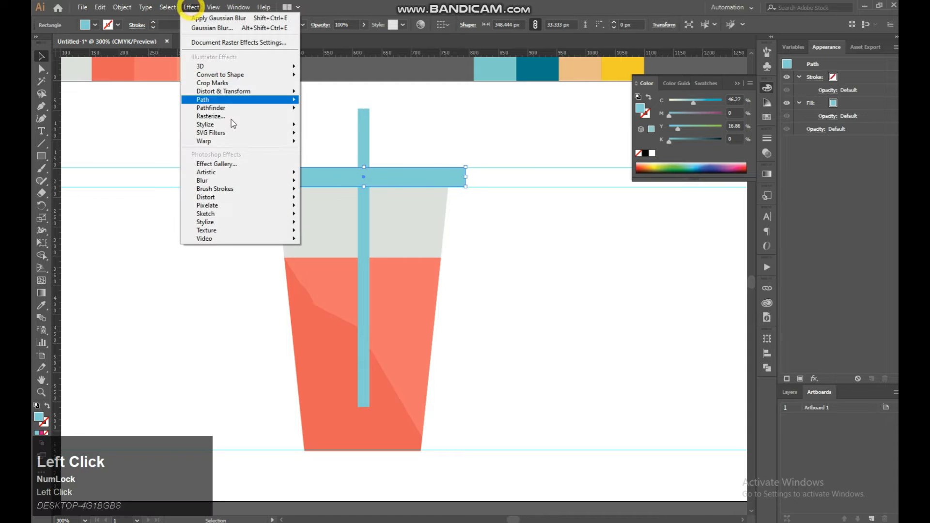
{"action": "mouse_move", "coordinate": [252, 125]}
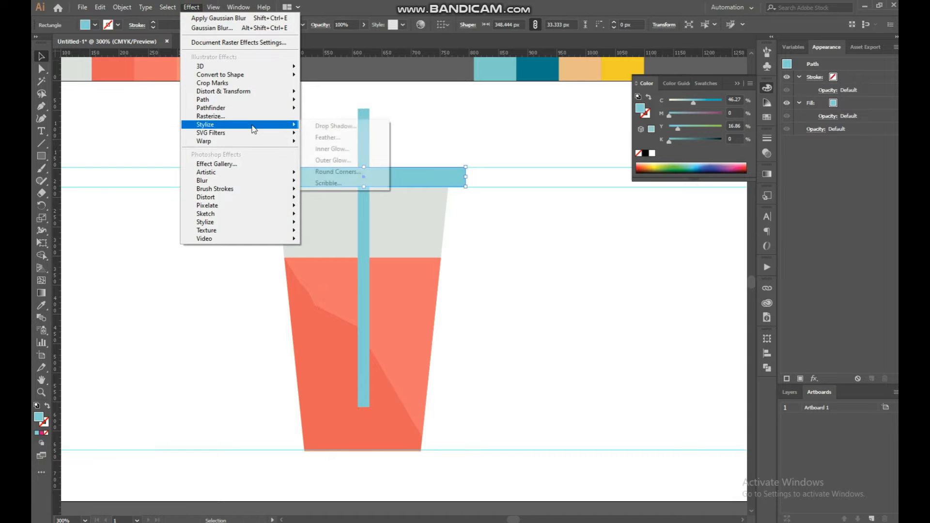
{"action": "left_click", "coordinate": [336, 125]}
{"action": "left_click", "coordinate": [556, 342]}
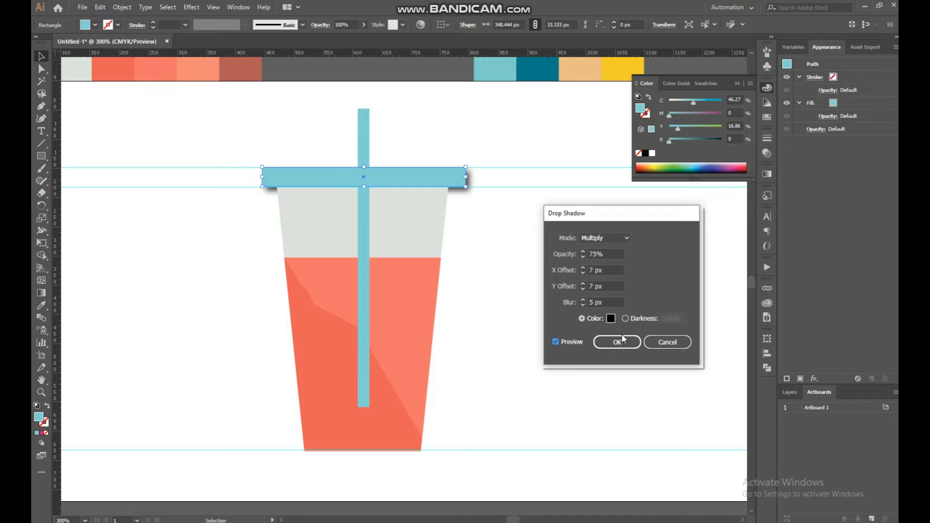
{"action": "left_click", "coordinate": [584, 304]}
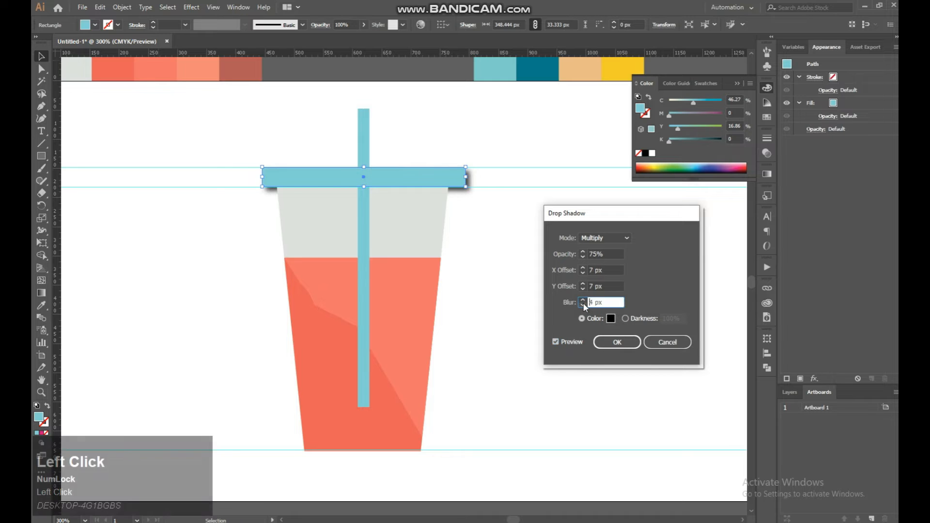
{"action": "left_click", "coordinate": [583, 300]}
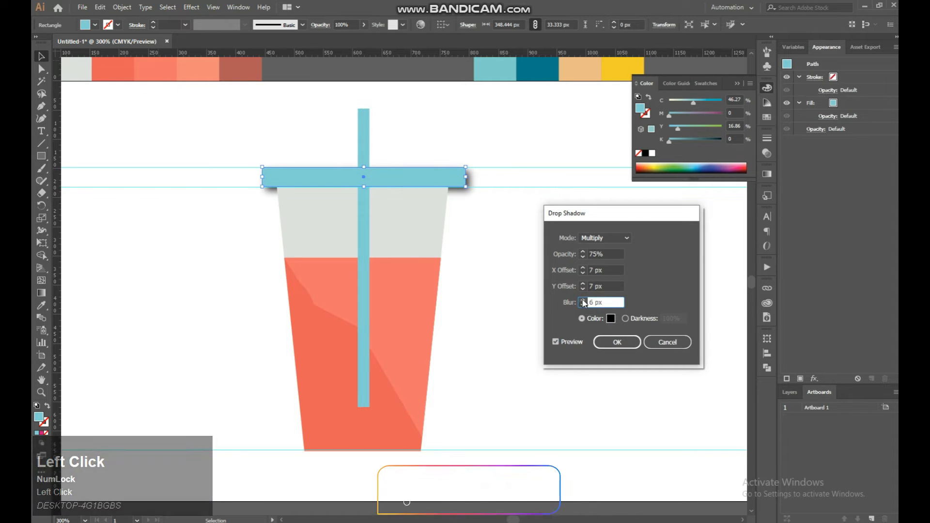
{"action": "left_click", "coordinate": [583, 300]}
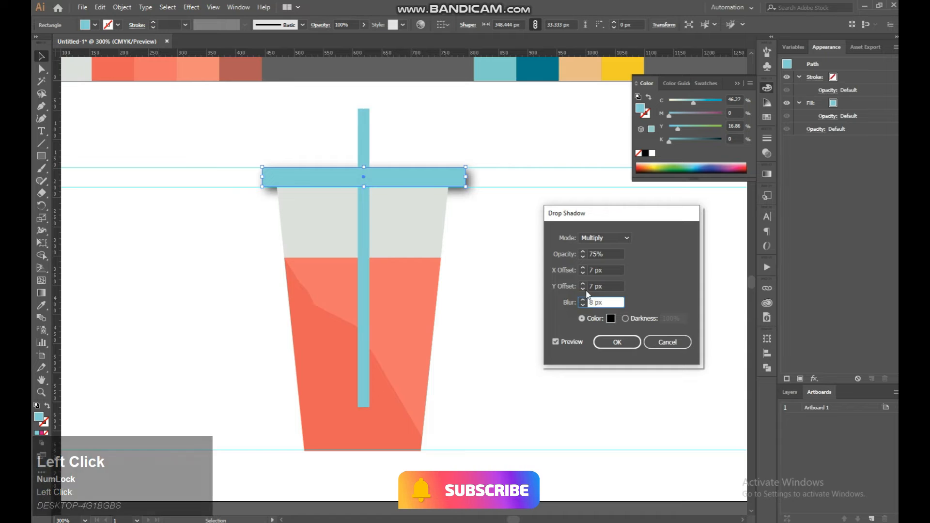
{"action": "left_click", "coordinate": [583, 257]}
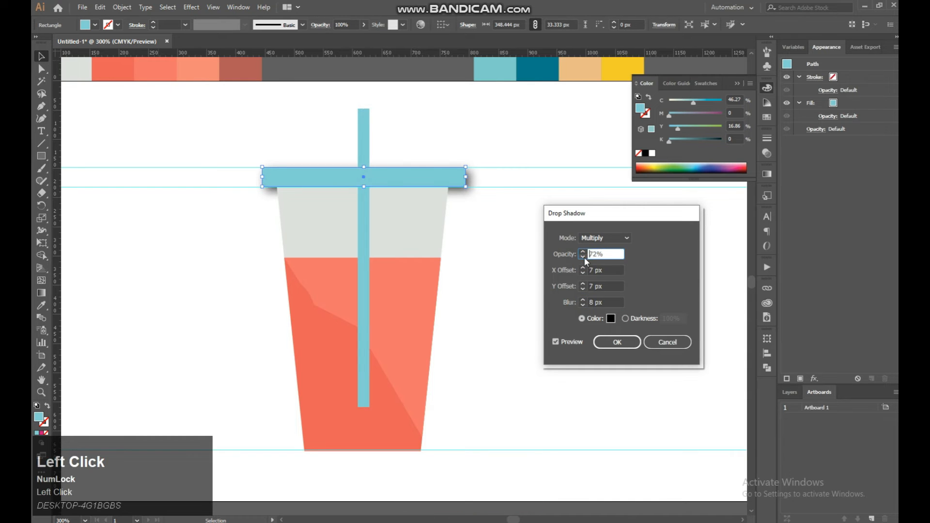
{"action": "left_click", "coordinate": [621, 342]}
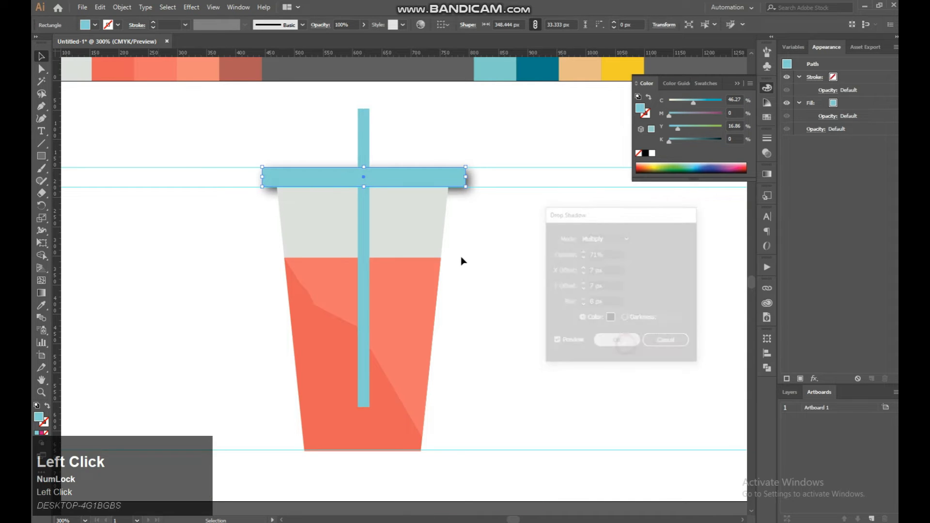
- Bring the lid with its drop shadow to the front of the artwork, and deselect it
{"action": "right_click", "coordinate": [447, 184]}
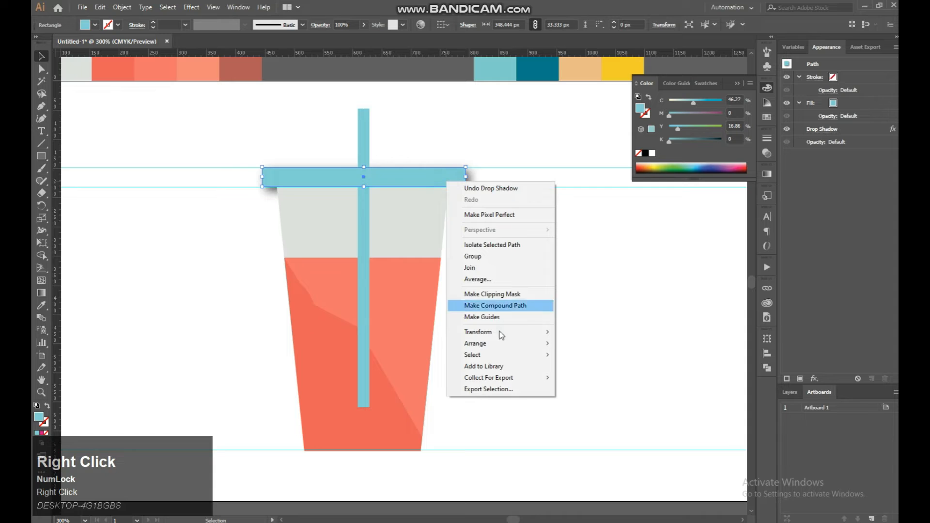
{"action": "mouse_move", "coordinate": [523, 345]}
{"action": "left_click", "coordinate": [581, 348]}
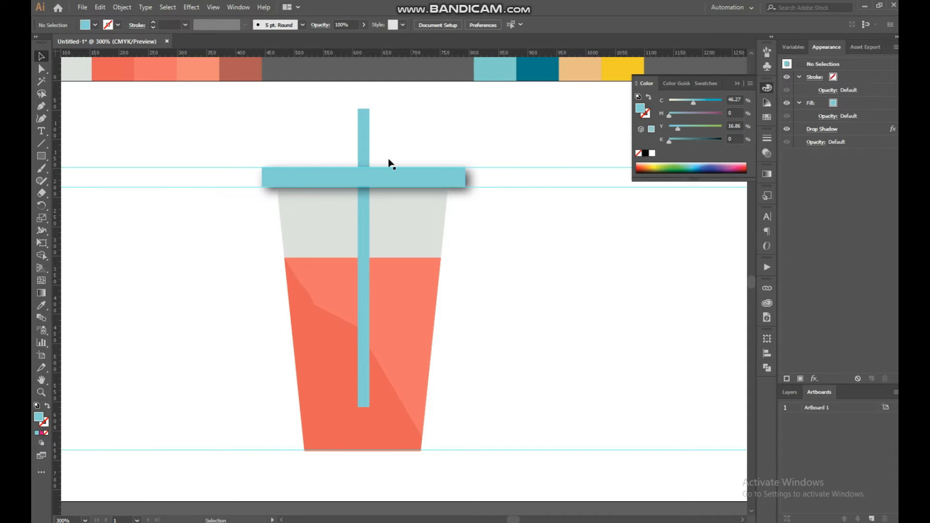
- Try to bring the straw to the front of the lid, and clear the selection
{"action": "left_click", "coordinate": [366, 206]}
{"action": "right_click", "coordinate": [364, 207]}
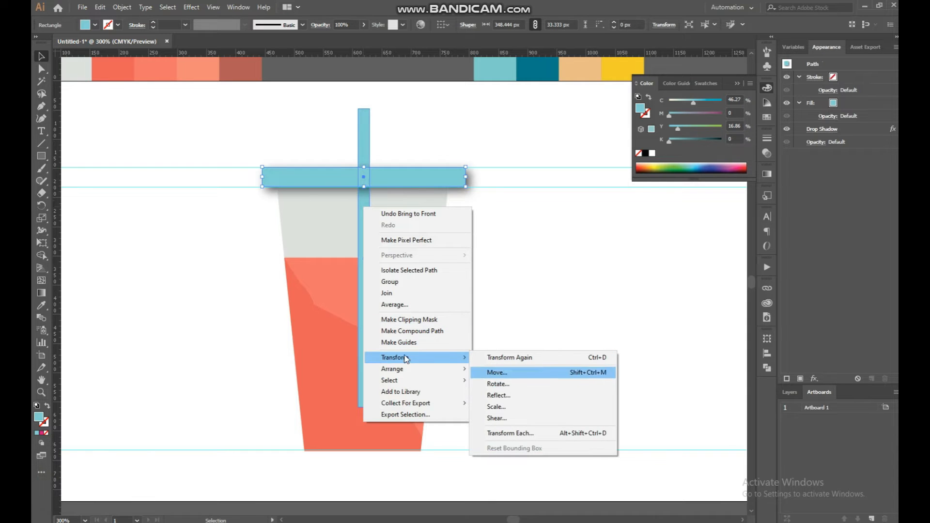
{"action": "mouse_move", "coordinate": [400, 371]}
{"action": "left_click", "coordinate": [510, 369]}
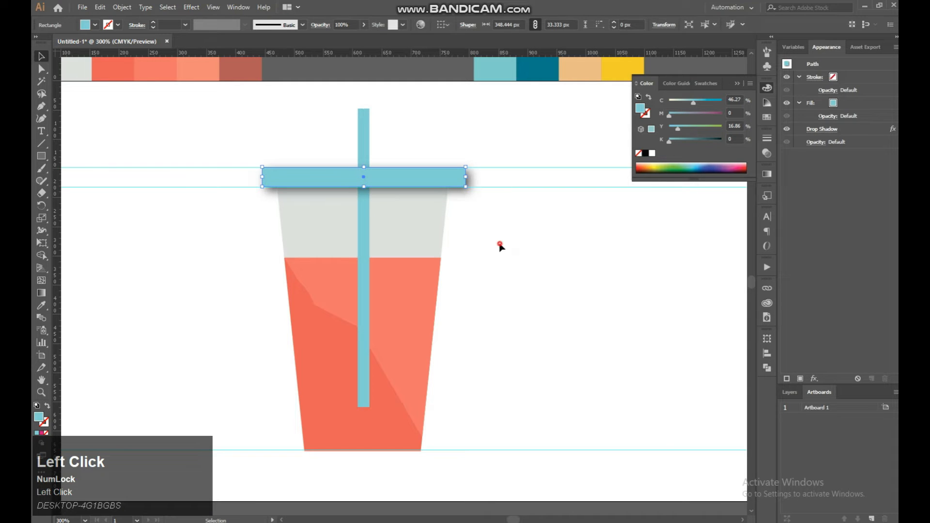
{"action": "left_click", "coordinate": [498, 247]}
- Select the straw by its part over the drink, bring it in front of the lid, and deselect it
{"action": "left_click", "coordinate": [365, 203]}
{"action": "left_click", "coordinate": [366, 286]}
{"action": "right_click", "coordinate": [364, 291]}
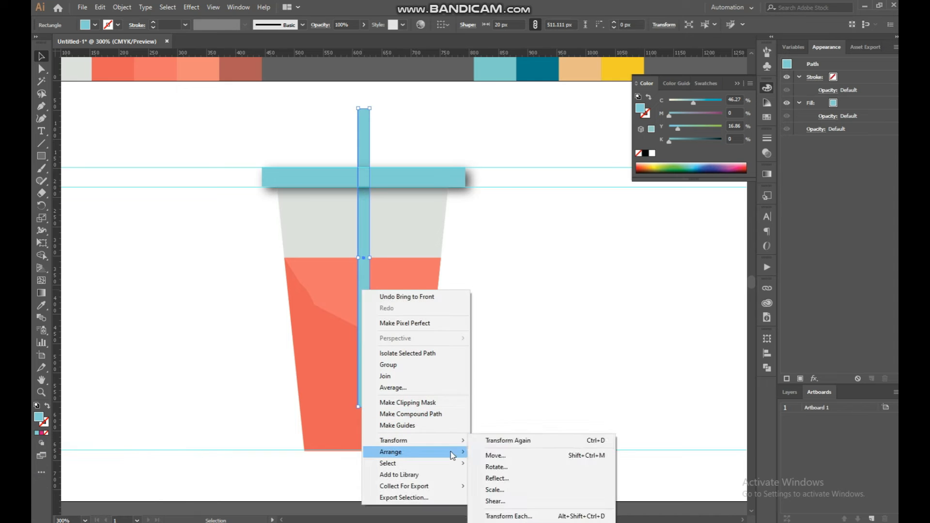
{"action": "mouse_move", "coordinate": [453, 455]}
{"action": "left_click", "coordinate": [528, 456]}
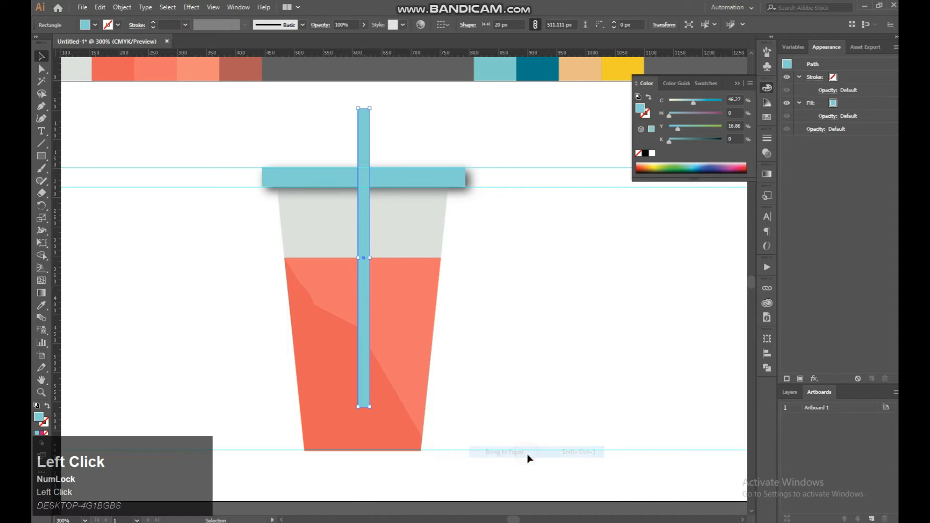
{"action": "left_click", "coordinate": [502, 229]}
- Draw a teal circle about 247 px in diameter with the Ellipse tool on the empty artboard area beside the cup
{"action": "key", "text": "ctrl+plus"}
{"action": "key", "text": "ctrl+minus"}
{"action": "key", "text": "ctrl+minus"}
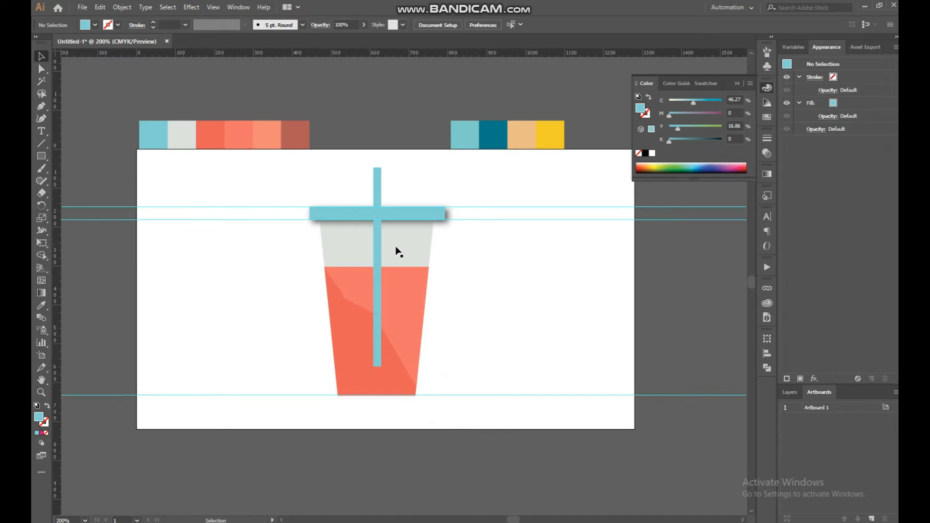
{"action": "right_click", "coordinate": [47, 156]}
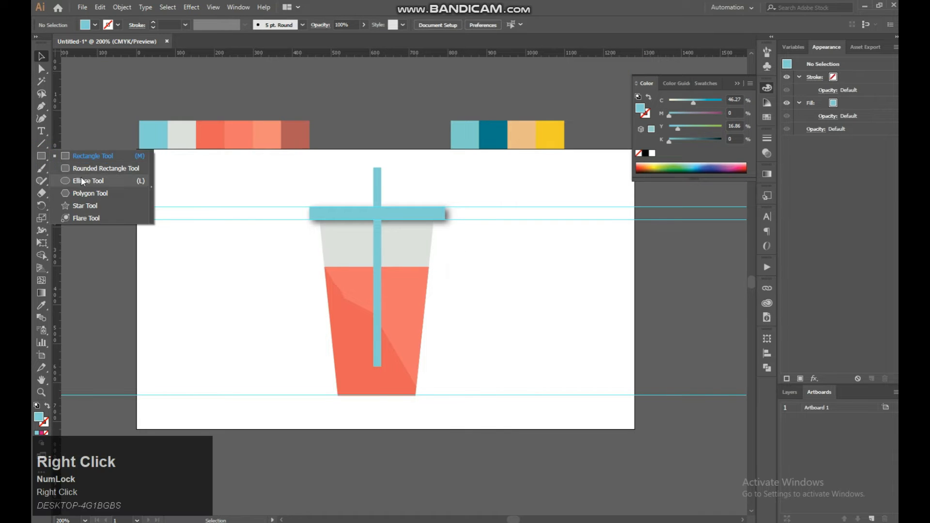
{"action": "left_click", "coordinate": [83, 181]}
{"action": "left_click_drag", "start_coordinate": [196, 260], "coordinate": [285, 348]}
- Paste a copy of the circle in front and scale it concentrically down to about 205 px
{"action": "left_click", "coordinate": [41, 58]}
{"action": "key", "text": "ctrl+z"}
{"action": "key", "text": "ctrl+c"}
{"action": "key", "text": "ctrl+f"}
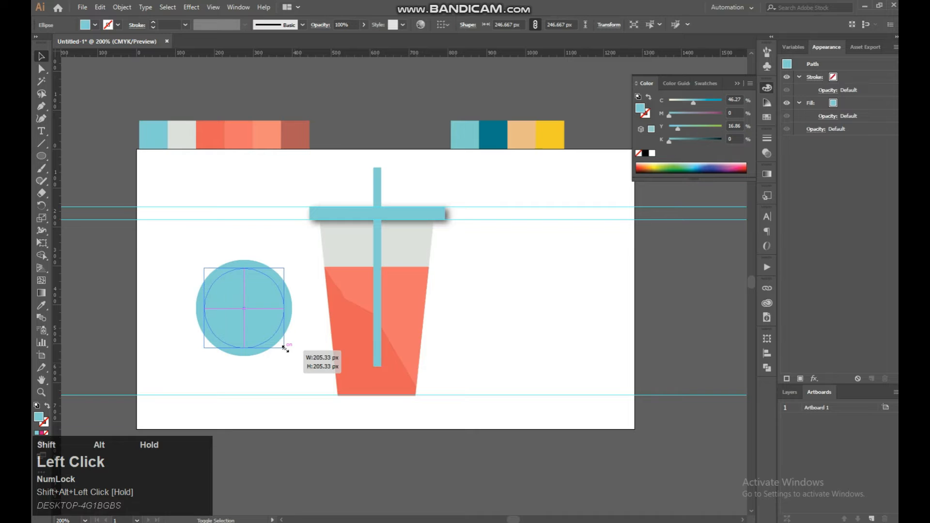
- Give the inner circle a white (ffffff) stroke 4 pt wide
{"action": "left_click", "coordinate": [47, 424]}
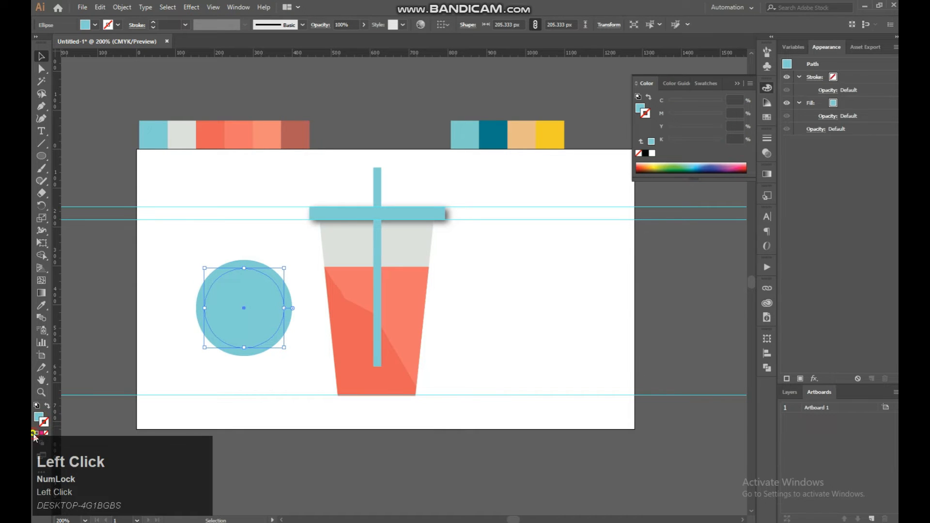
{"action": "left_click", "coordinate": [36, 433]}
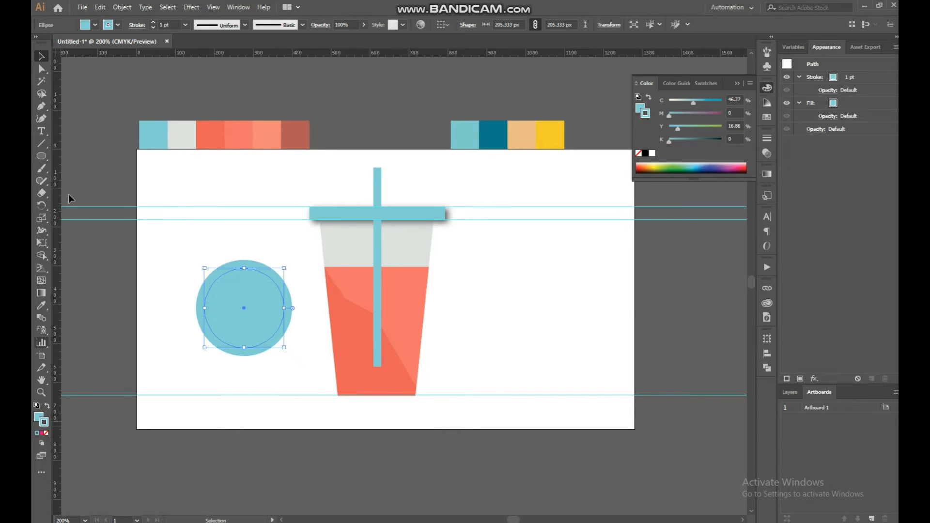
{"action": "double_click", "coordinate": [43, 423]}
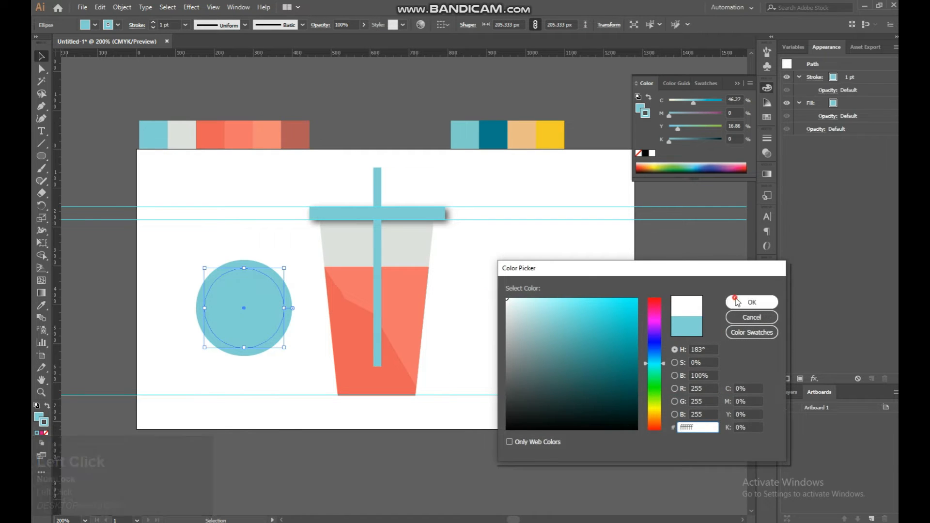
{"action": "left_click", "coordinate": [750, 302]}
{"action": "left_click", "coordinate": [154, 26]}
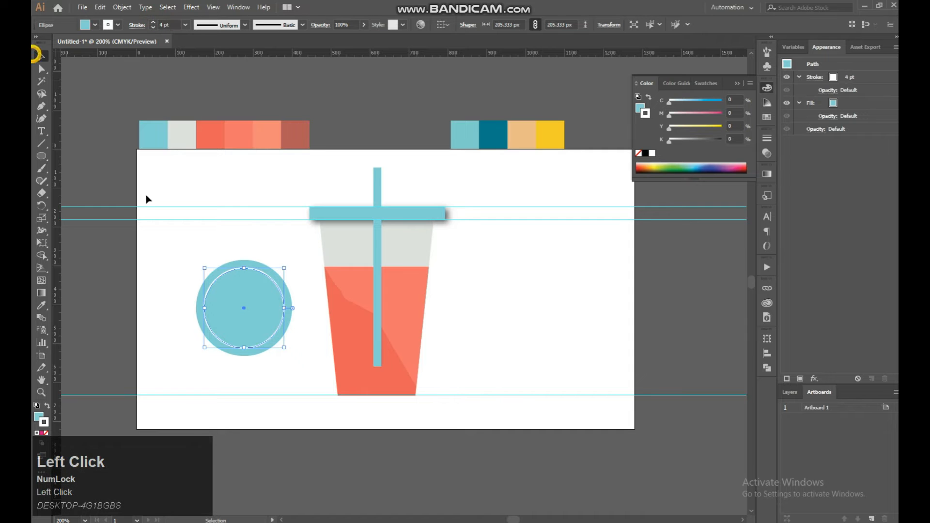
- Group the two circles as a badge, scale it to about 143 px and centre it over the straw at the drink's top edge
{"action": "left_click", "coordinate": [200, 259]}
{"action": "left_click_drag", "start_coordinate": [279, 365], "coordinate": [409, 314]}
{"action": "key", "text": "ctrl+g"}
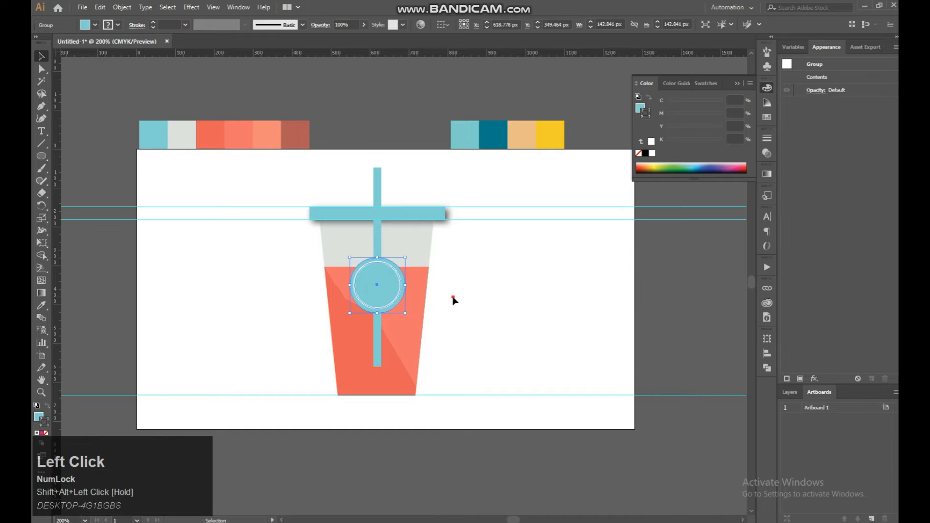
{"action": "left_click", "coordinate": [458, 284]}
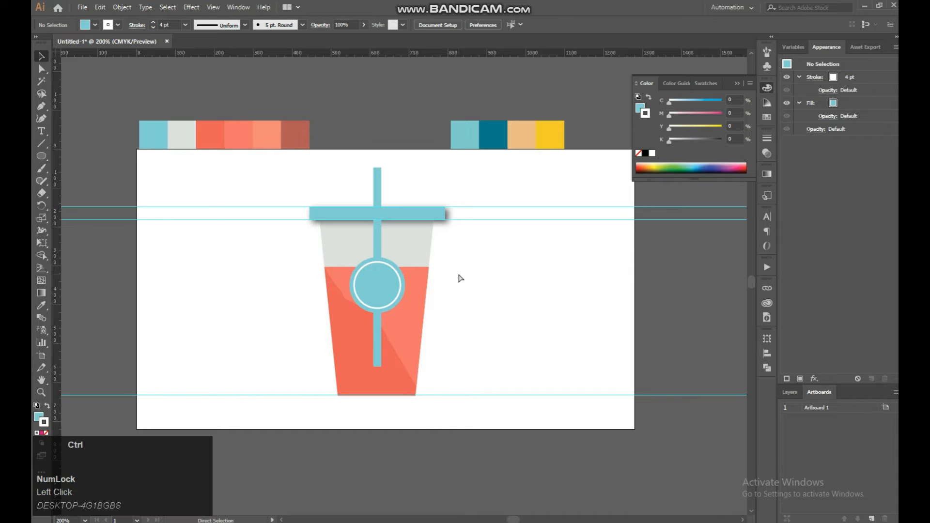
- Split the straw where the circular badge overlaps it with Shape Builder, separating the section below the badge, and deselect everything
{"action": "key", "text": "ctrl+equal"}
{"action": "left_click", "coordinate": [355, 310]}
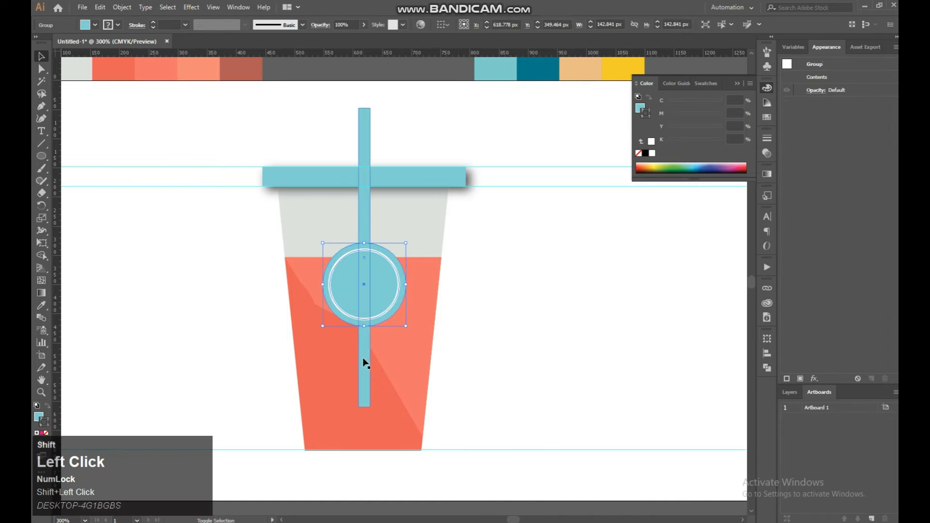
{"action": "left_click", "coordinate": [363, 366], "text": "shift"}
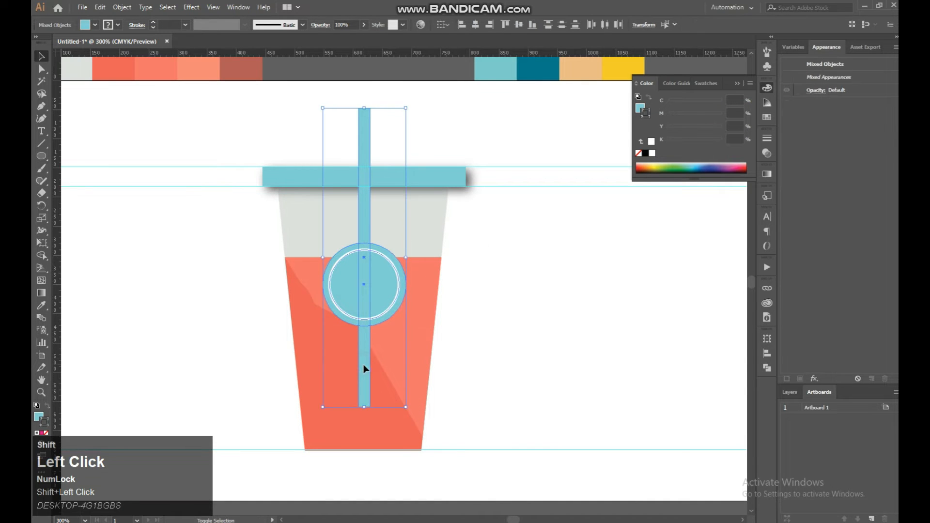
{"action": "left_click", "coordinate": [42, 257]}
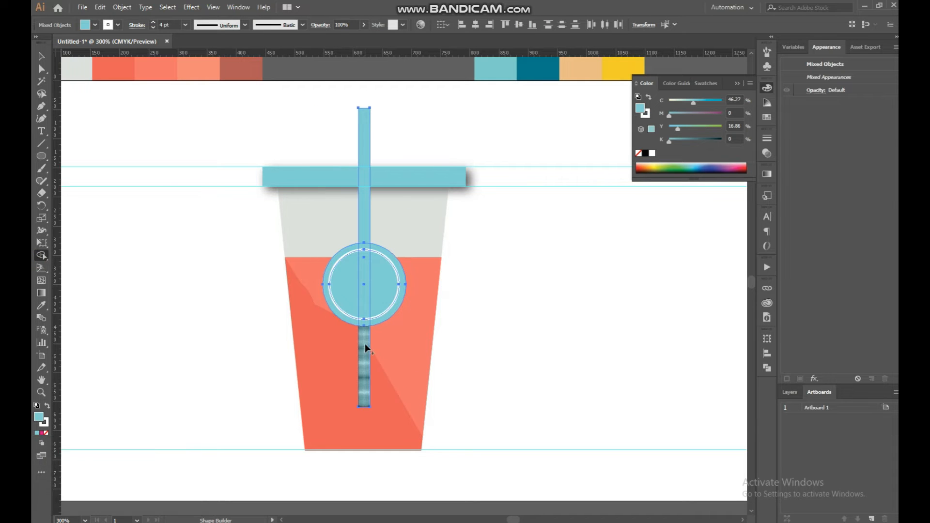
{"action": "left_click", "coordinate": [42, 56]}
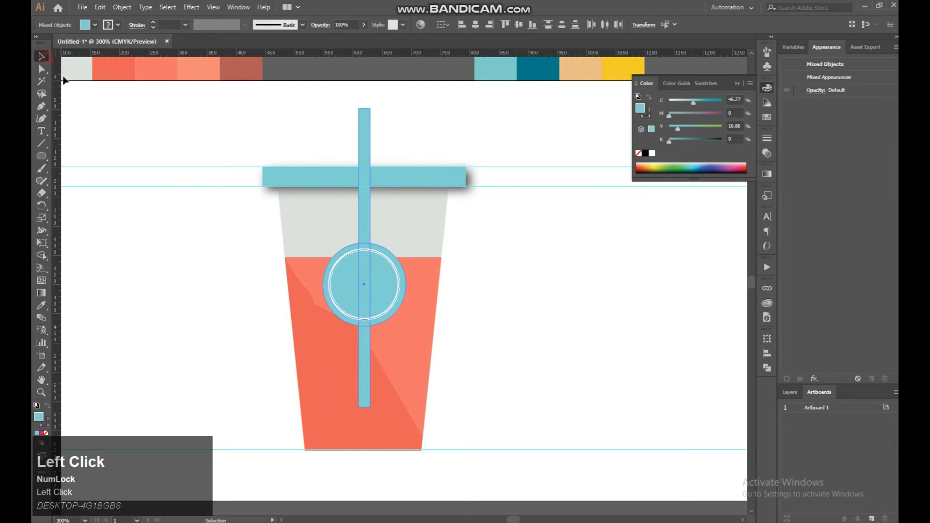
{"action": "left_click", "coordinate": [513, 324]}
- Fill the straw section below the badge with the brownish-red palette swatch, and deselect it
{"action": "left_click", "coordinate": [41, 69]}
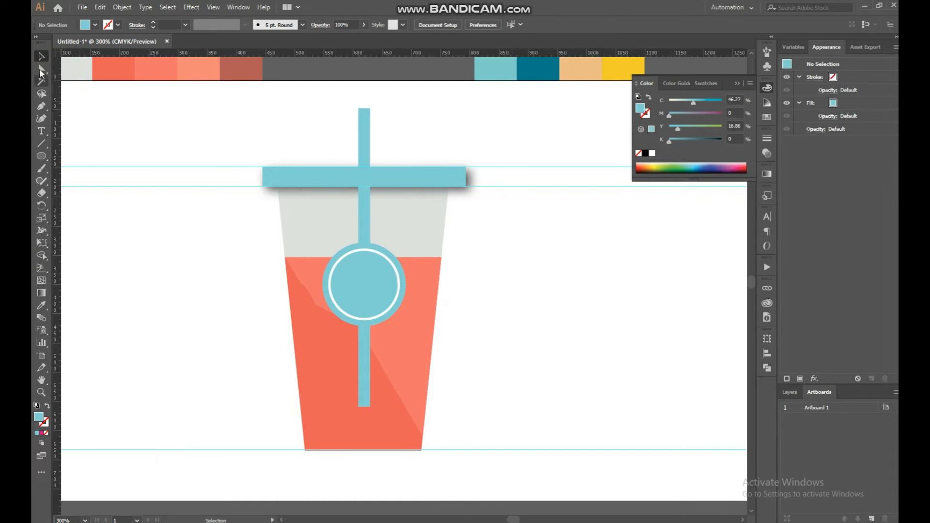
{"action": "left_click", "coordinate": [369, 362]}
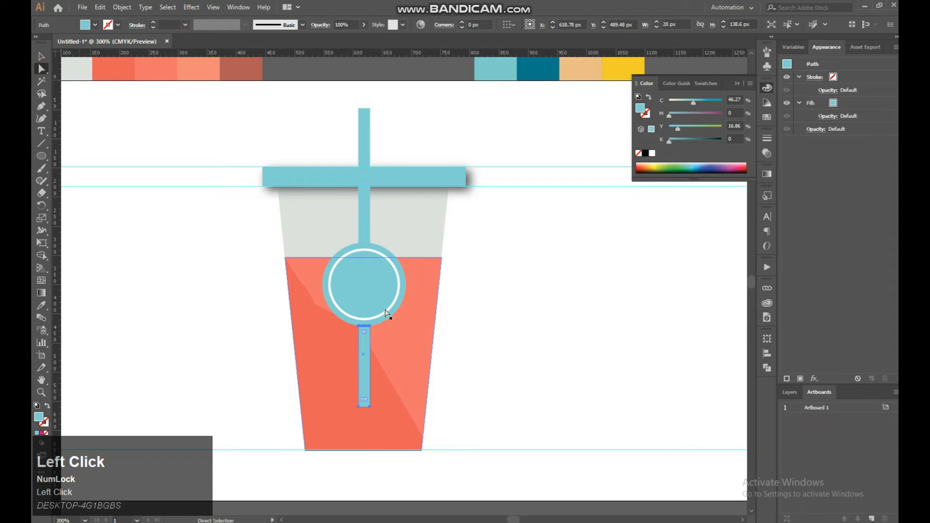
{"action": "key", "text": "ctrl+minus"}
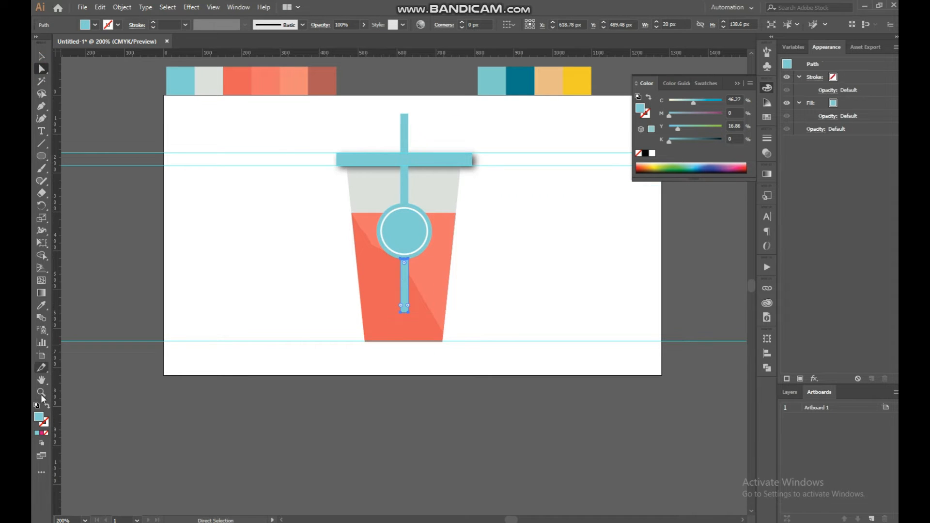
{"action": "left_click", "coordinate": [41, 306]}
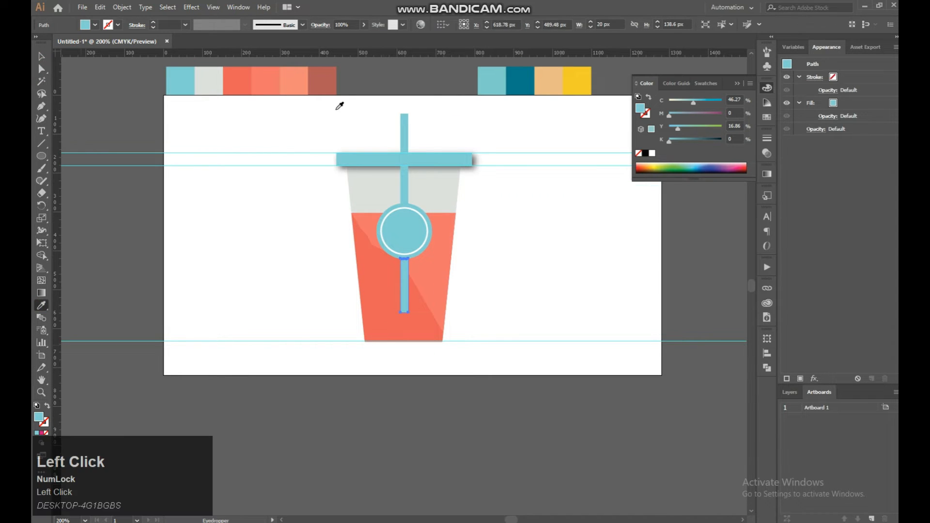
{"action": "left_click", "coordinate": [329, 85]}
{"action": "left_click", "coordinate": [42, 56]}
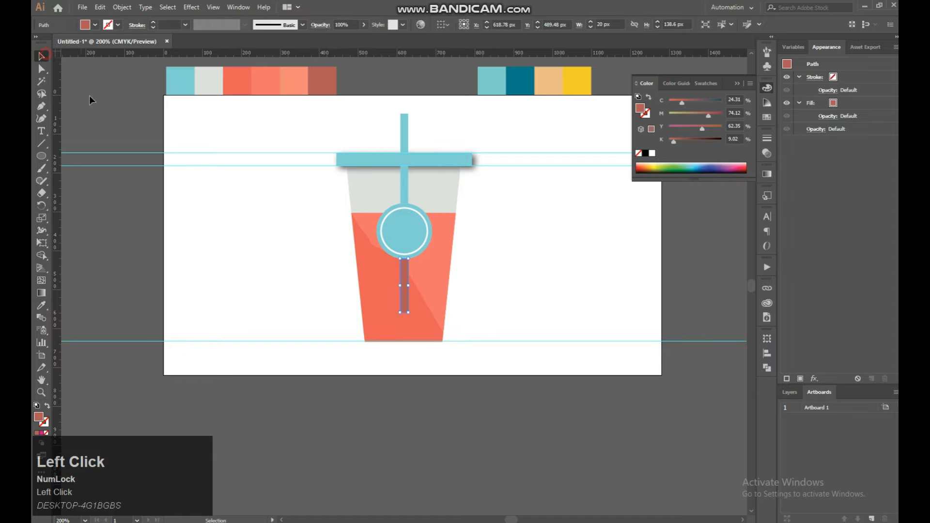
{"action": "left_click", "coordinate": [469, 297]}
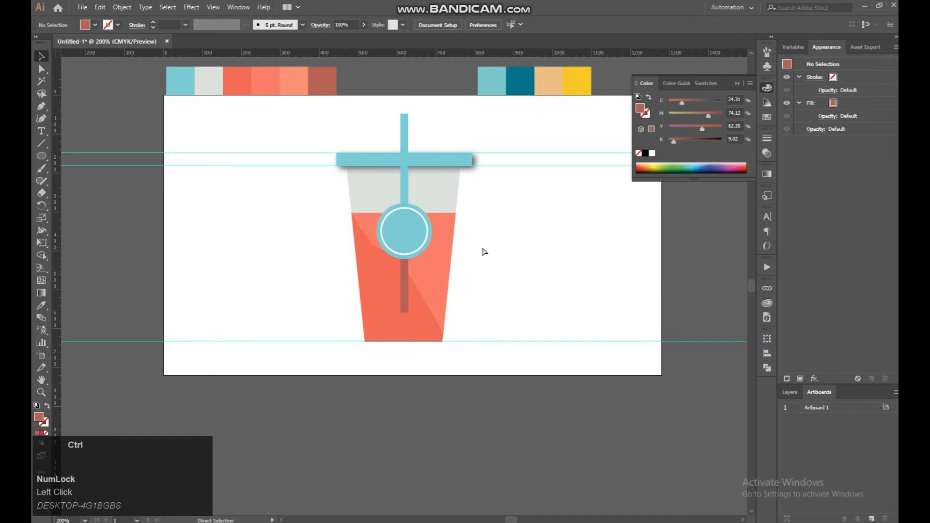
{"action": "key", "text": "ctrl+plus"}
{"action": "left_click_drag", "start_coordinate": [504, 231], "coordinate": [531, 338]}
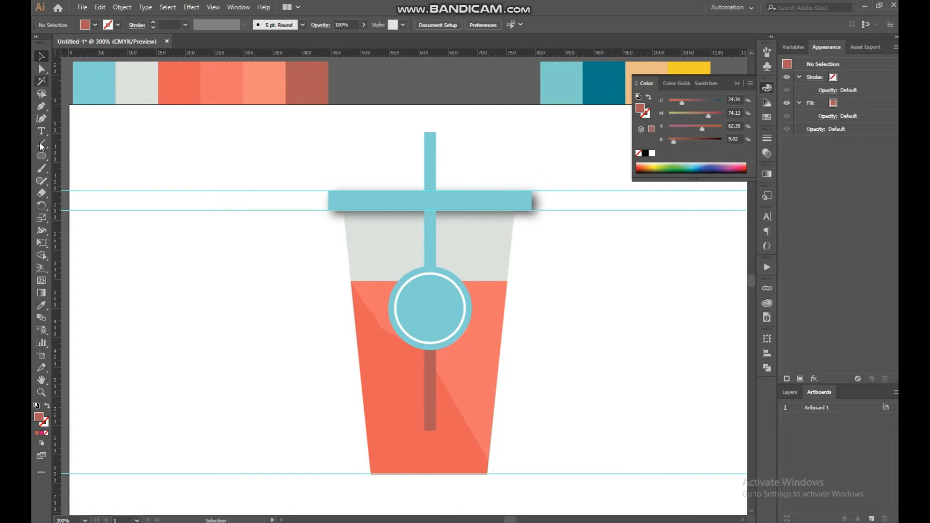
- Draw a rounded rectangle about 140 × 79 px beside the cup and fill it with the light peach-orange palette swatch
{"action": "right_click", "coordinate": [38, 160]}
{"action": "left_click", "coordinate": [83, 167]}
{"action": "left_click_drag", "start_coordinate": [149, 279], "coordinate": [231, 327]}
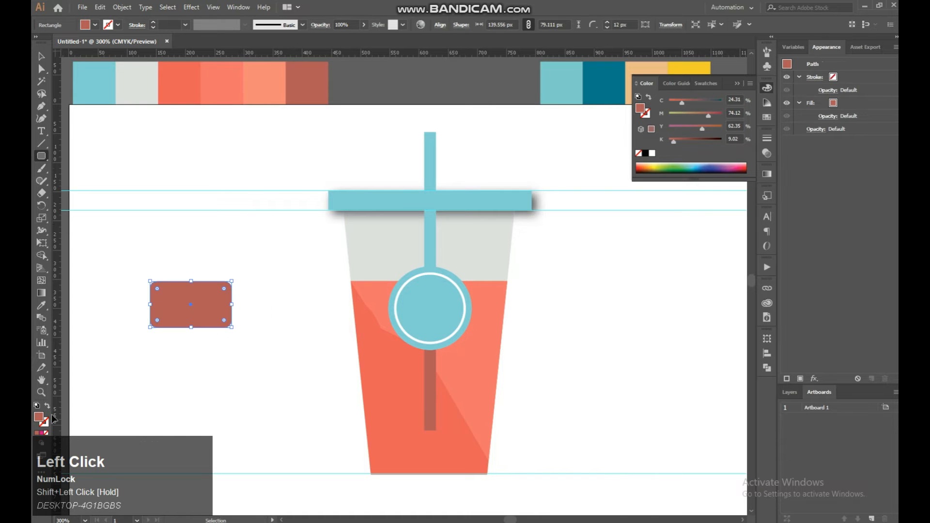
{"action": "left_click", "coordinate": [42, 305]}
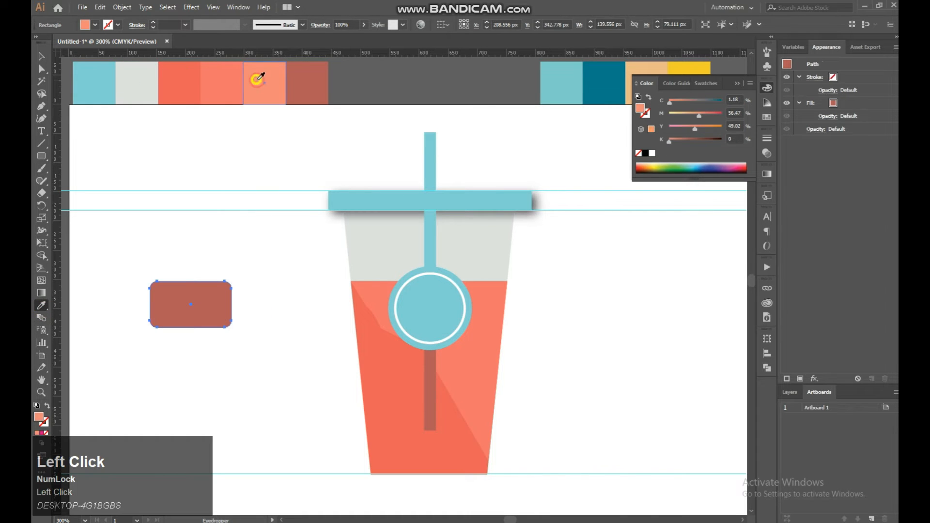
{"action": "left_click", "coordinate": [259, 77]}
- Shrink the rounded rectangle to an ice cube about 84 px wide, tilt it low in the drink, and place a larger tilted copy over the badge
{"action": "left_click", "coordinate": [41, 57]}
{"action": "left_click_drag", "start_coordinate": [229, 321], "coordinate": [473, 420]}
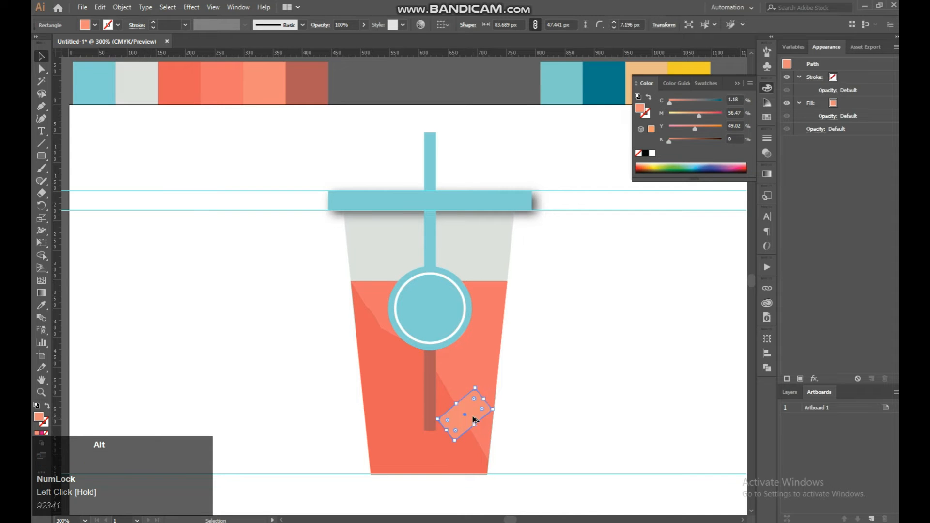
{"action": "left_click_drag", "start_coordinate": [469, 367], "coordinate": [427, 339]}
{"action": "left_click_drag", "start_coordinate": [452, 369], "coordinate": [453, 371]}
- Send the larger ice cube backward until it lies behind the circular badge, and deselect it
{"action": "right_click", "coordinate": [445, 349]}
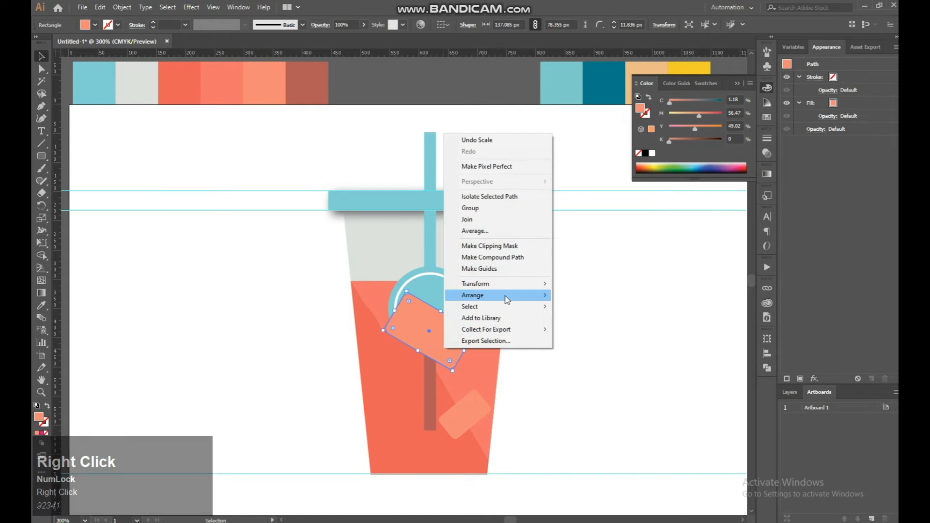
{"action": "mouse_move", "coordinate": [504, 297]}
{"action": "left_click", "coordinate": [592, 316]}
{"action": "left_click", "coordinate": [585, 302]}
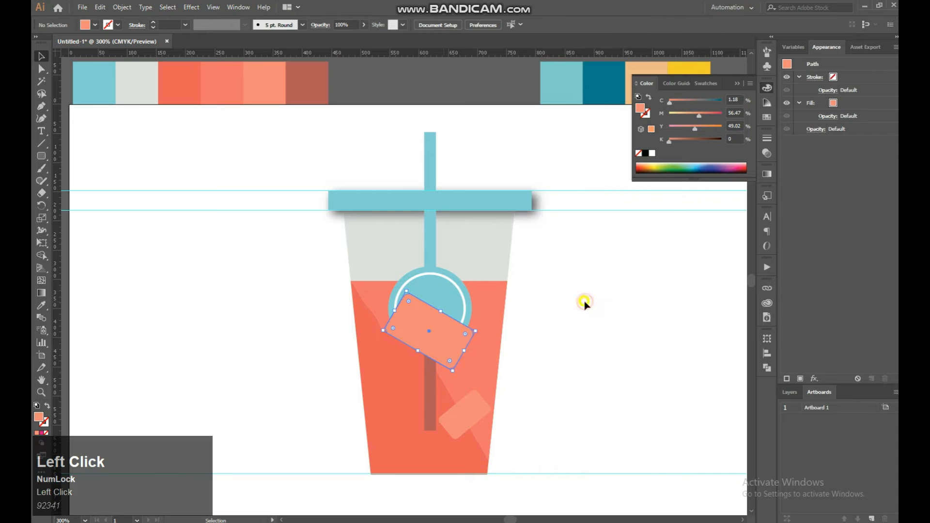
{"action": "left_click", "coordinate": [411, 328]}
{"action": "right_click", "coordinate": [409, 328]}
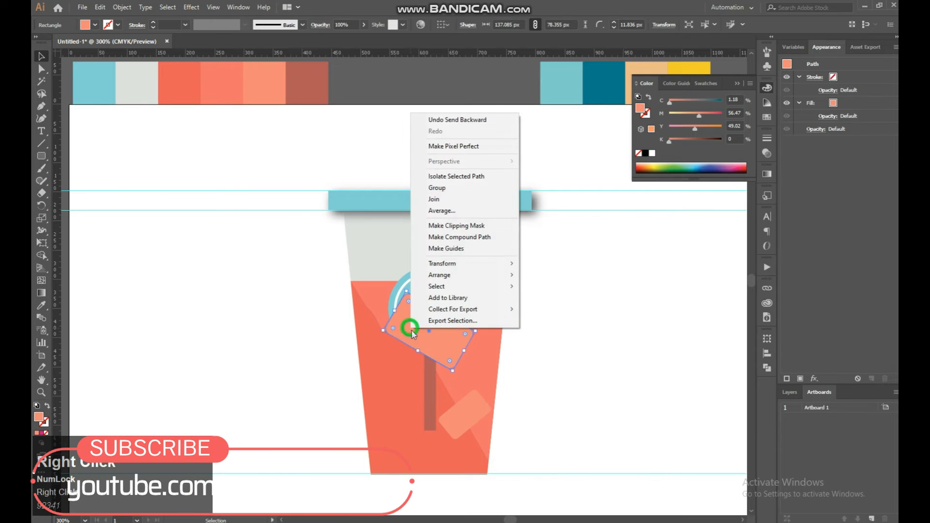
{"action": "mouse_move", "coordinate": [465, 275]}
{"action": "left_click", "coordinate": [560, 298]}
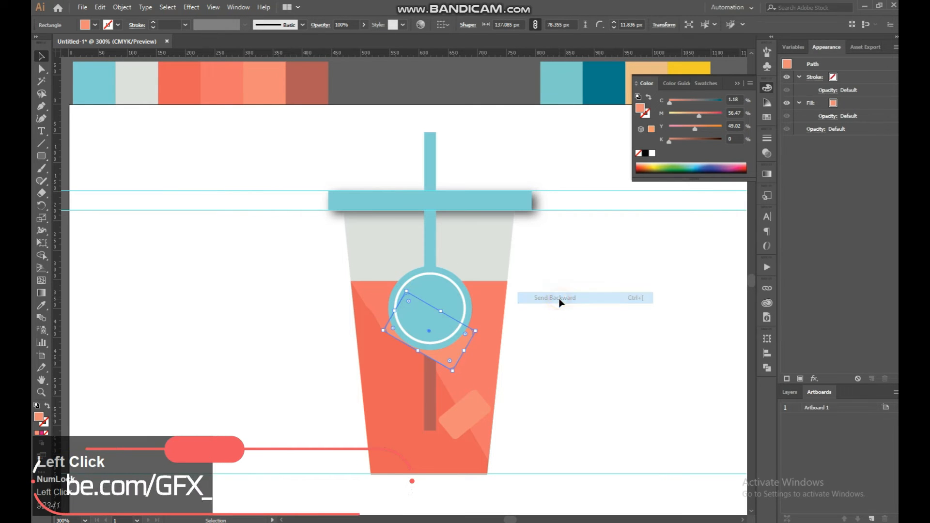
{"action": "left_click", "coordinate": [562, 304]}
- Rotate the larger ice cube to a shallower tilt, shift it so it sticks out at the badge's right edge, and deselect it
{"action": "left_click", "coordinate": [454, 354]}
{"action": "left_click_drag", "start_coordinate": [457, 375], "coordinate": [470, 367]}
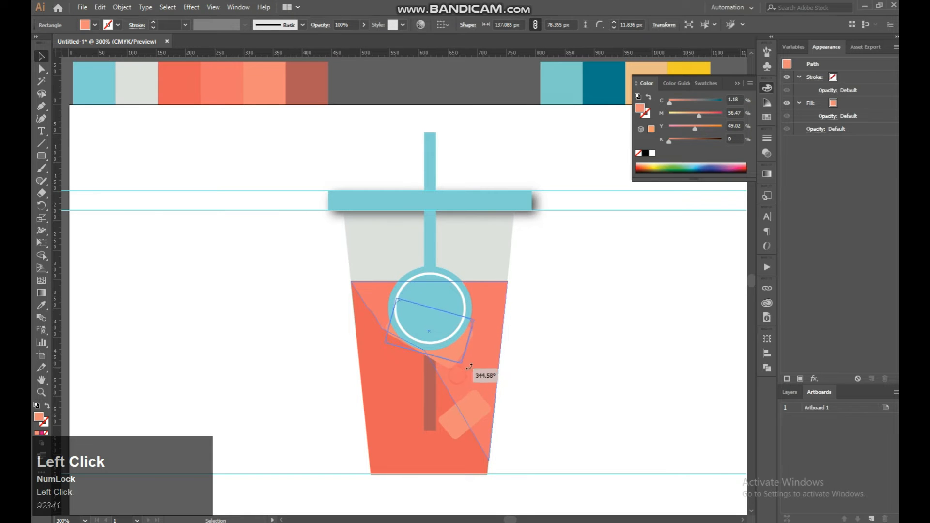
{"action": "left_click_drag", "start_coordinate": [465, 328], "coordinate": [466, 326]}
{"action": "left_click", "coordinate": [544, 308]}
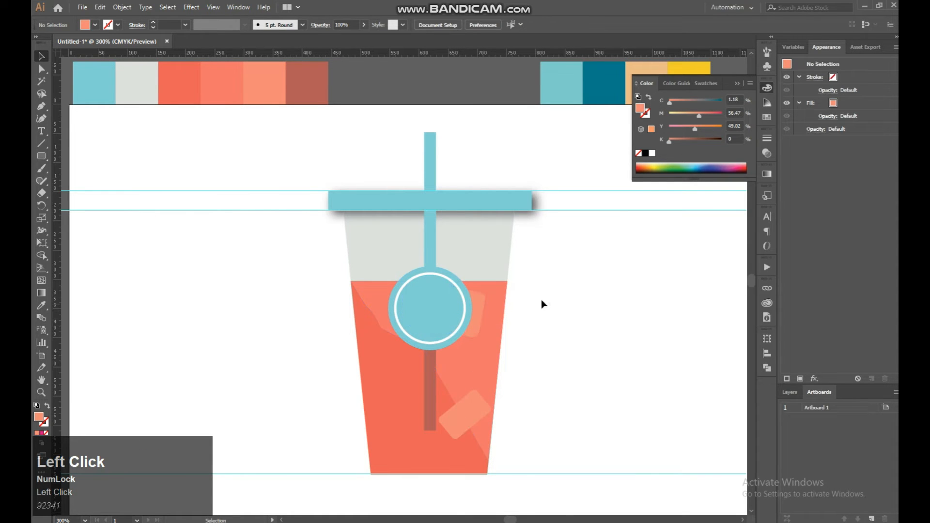
- Unlock all objects and remove the three horizontal guides from the artboard
{"action": "key", "text": "ctrl+minus"}
{"action": "key", "text": "ctrl+minus"}
{"action": "key", "text": "ctrl+minus"}
{"action": "left_click", "coordinate": [526, 240]}
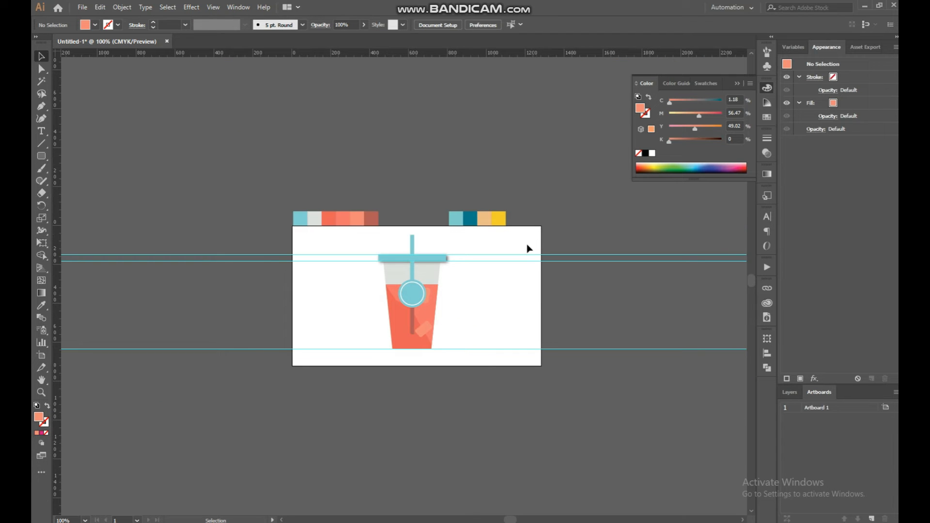
{"action": "left_click", "coordinate": [122, 7]}
{"action": "left_click", "coordinate": [154, 82]}
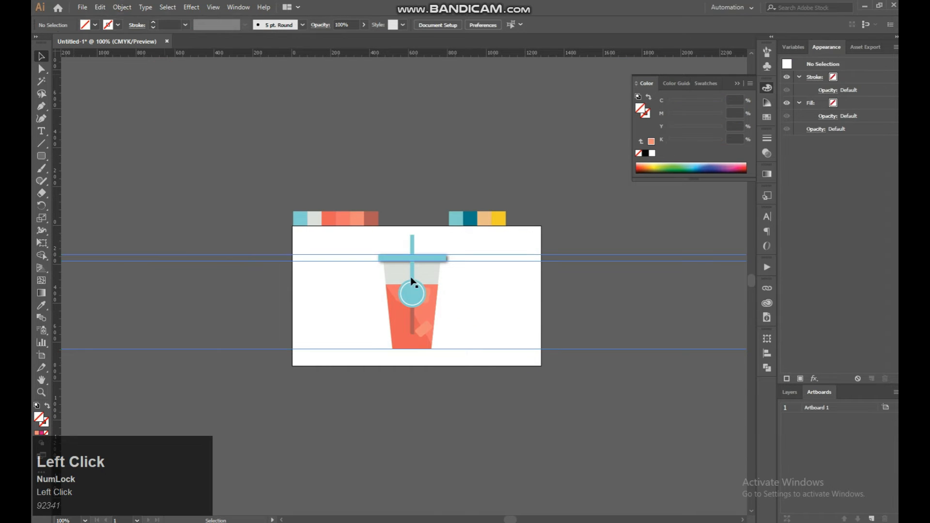
{"action": "left_click", "coordinate": [603, 394]}
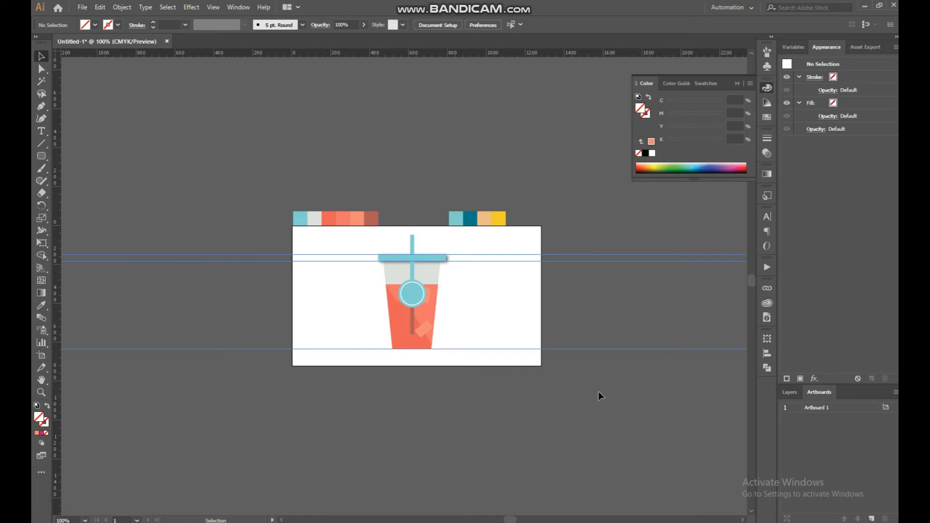
{"action": "key", "text": "ctrl+="}
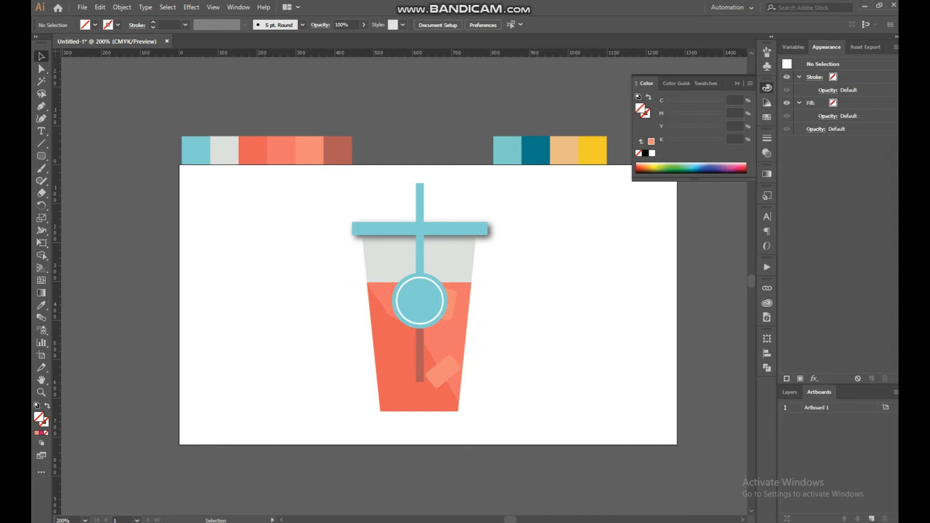
- Group the whole cup, scale it to about 115 × 193 px in the artboard's upper-left corner, and deselect it
{"action": "left_click_drag", "start_coordinate": [334, 177], "coordinate": [514, 410]}
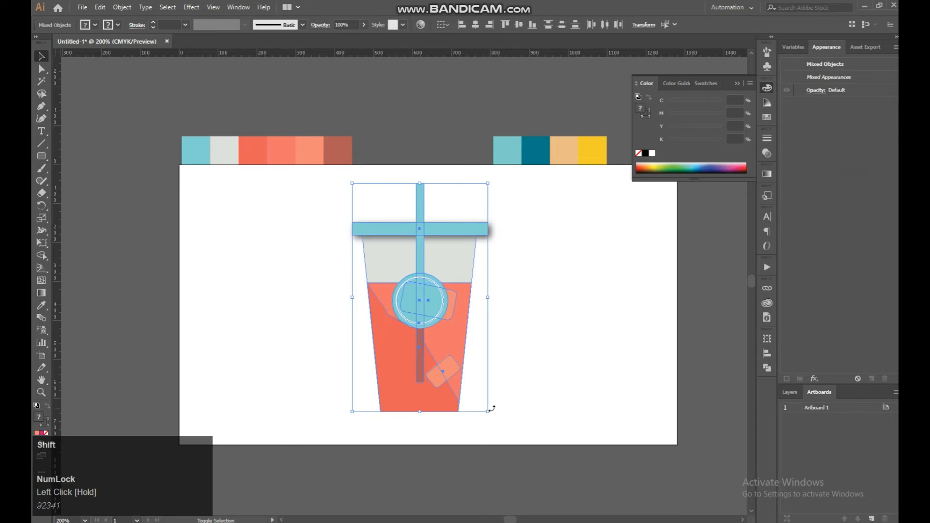
{"action": "key", "text": "ctrl+g"}
{"action": "left_click_drag", "start_coordinate": [487, 411], "coordinate": [231, 228]}
{"action": "left_click", "coordinate": [432, 278]}
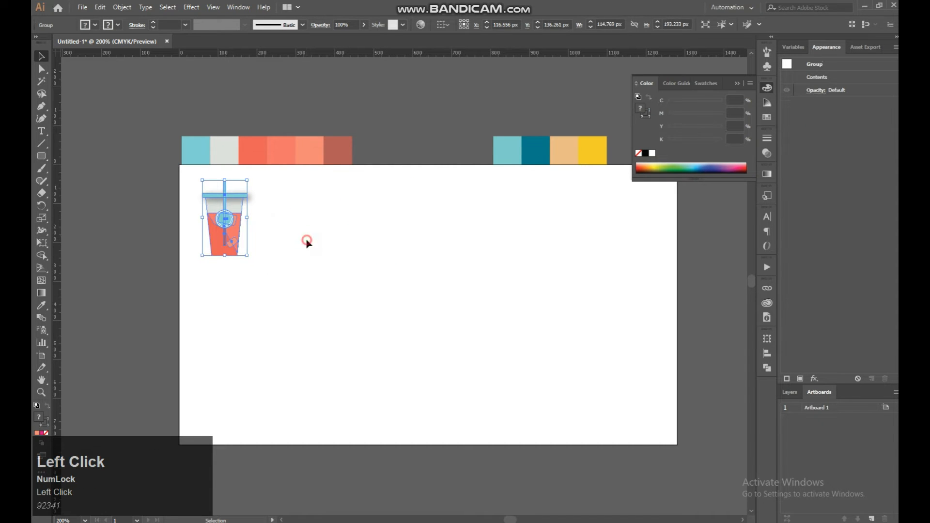
{"action": "left_click", "coordinate": [307, 242]}
{"action": "left_click_drag", "start_coordinate": [436, 224], "coordinate": [418, 233]}
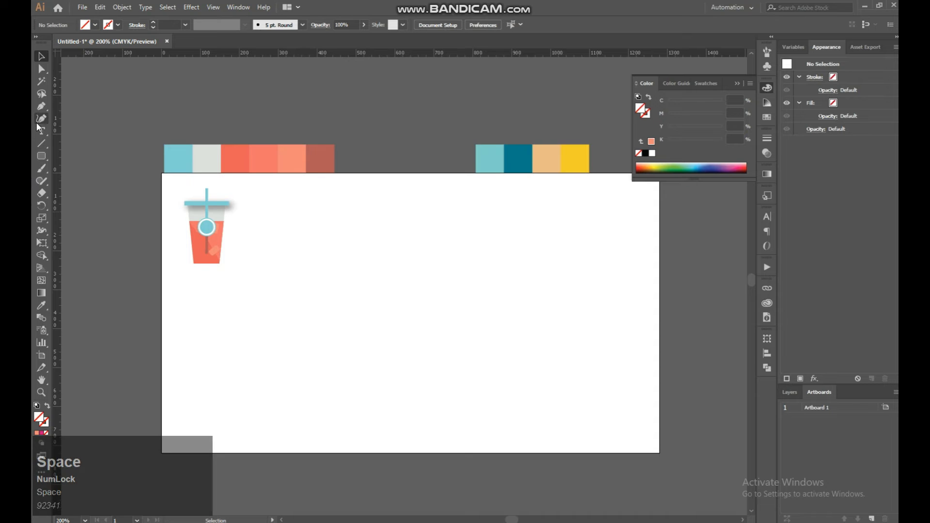
- Draw a tall narrow rectangle about 21 × 395 px on the empty artboard and fill it with the second palette's light teal swatch
{"action": "right_click", "coordinate": [41, 157]}
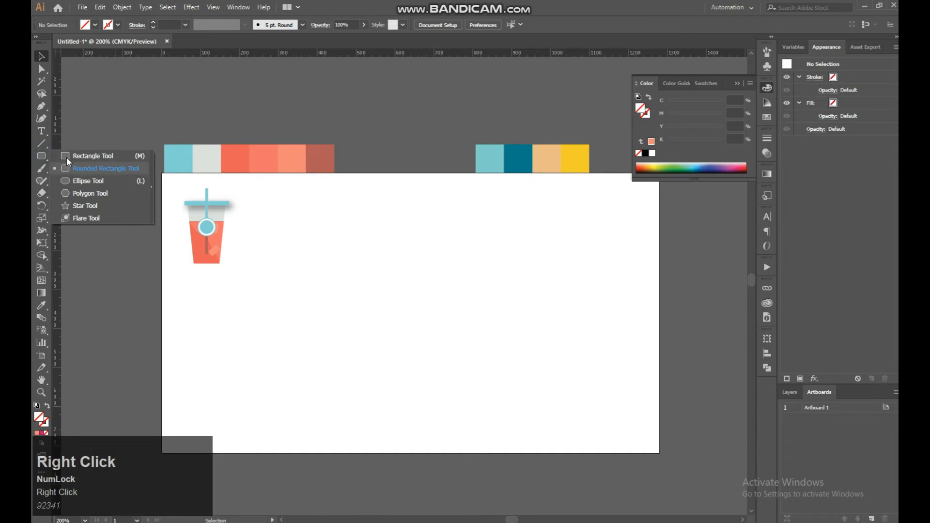
{"action": "left_click", "coordinate": [66, 157]}
{"action": "left_click_drag", "start_coordinate": [379, 241], "coordinate": [408, 391]}
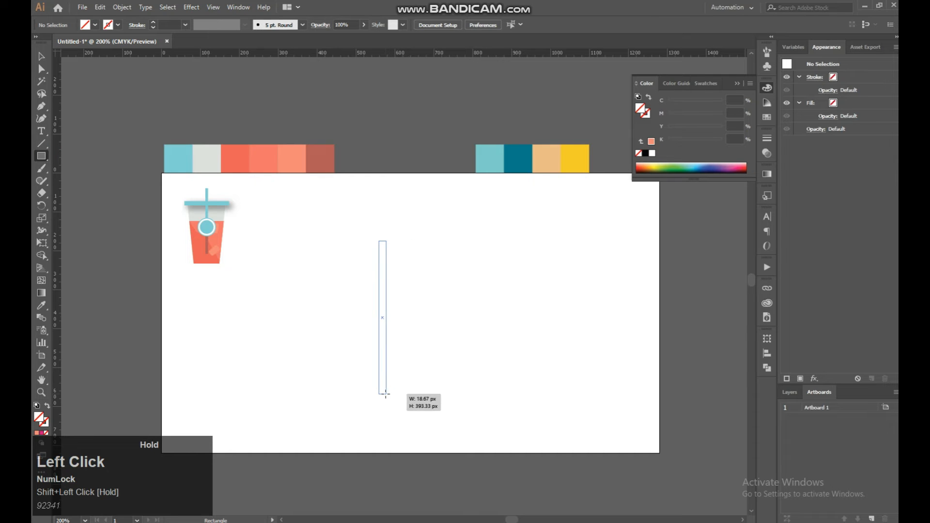
{"action": "left_click_drag", "start_coordinate": [388, 394], "coordinate": [388, 394]}
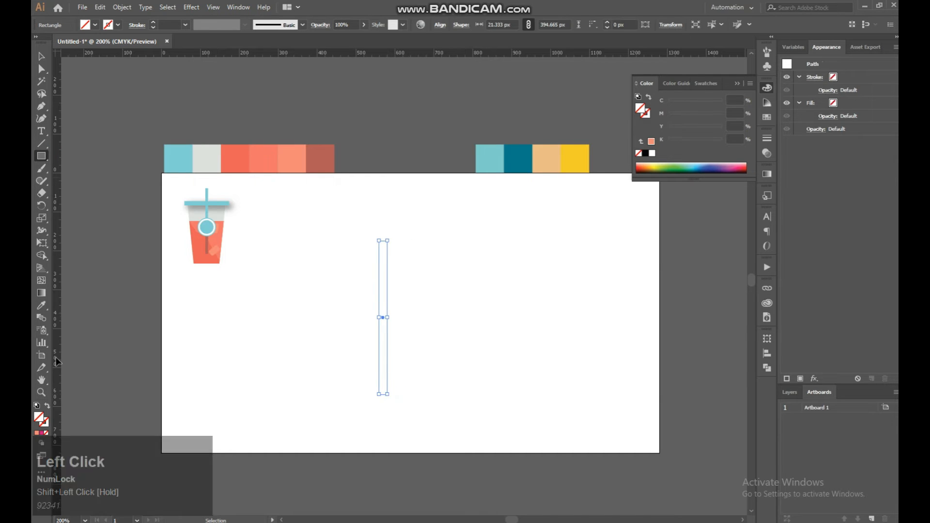
{"action": "left_click", "coordinate": [42, 300]}
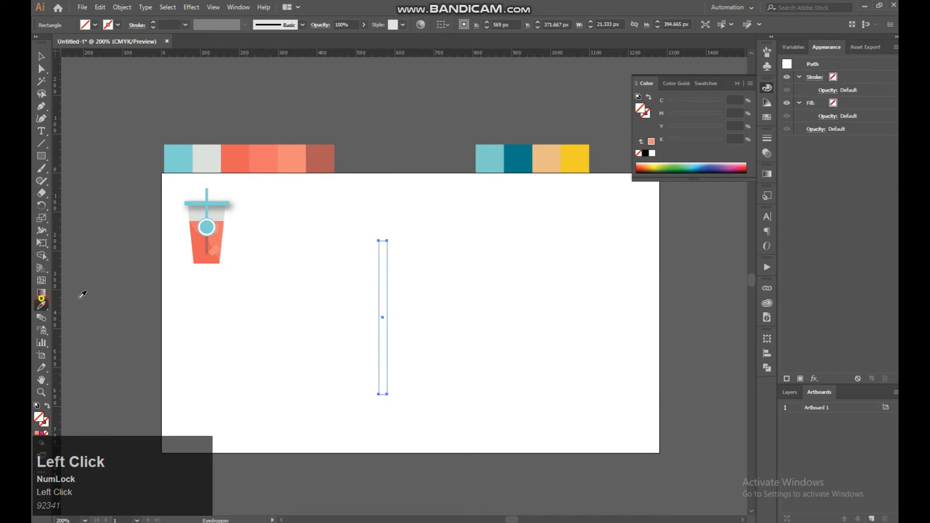
{"action": "left_click", "coordinate": [502, 146]}
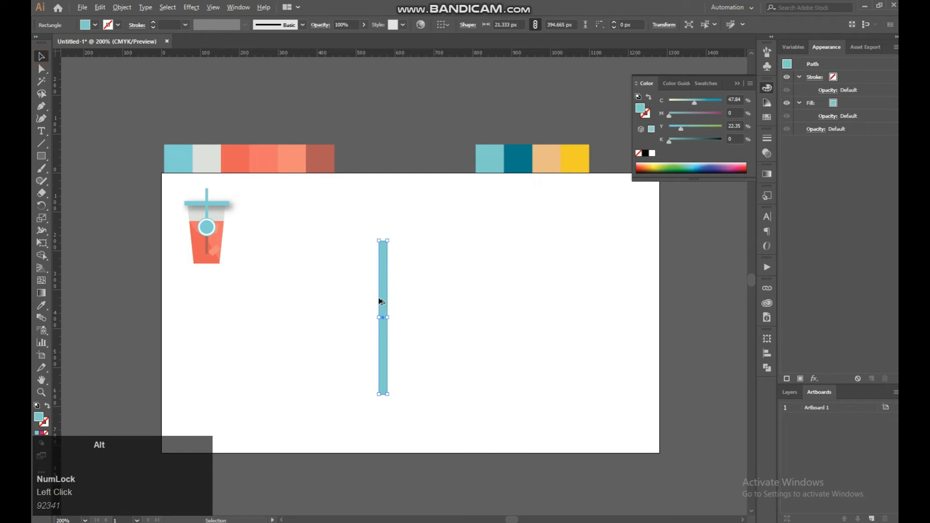
- Duplicate the teal strip flush against its right side and fill the copy with the dark teal swatch
{"action": "left_click_drag", "start_coordinate": [382, 302], "coordinate": [394, 301]}
{"action": "left_click", "coordinate": [42, 306]}
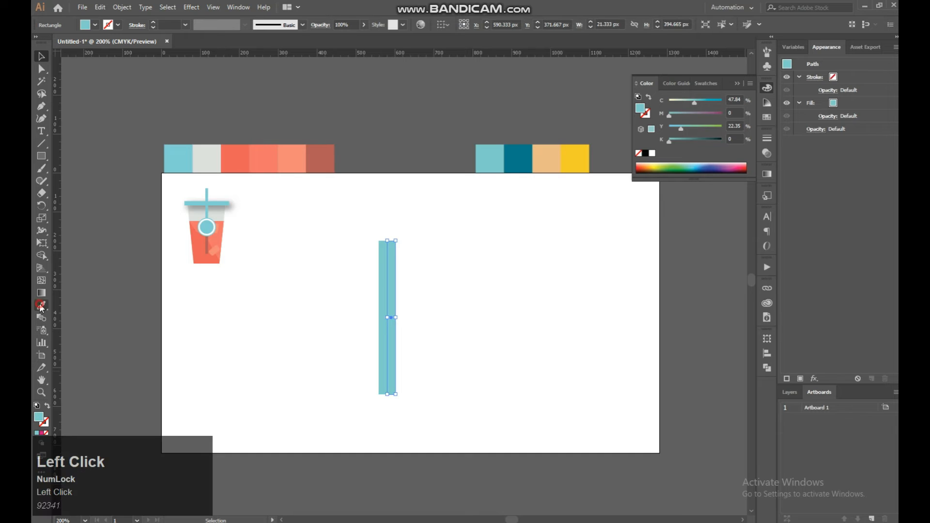
{"action": "left_click", "coordinate": [516, 166]}
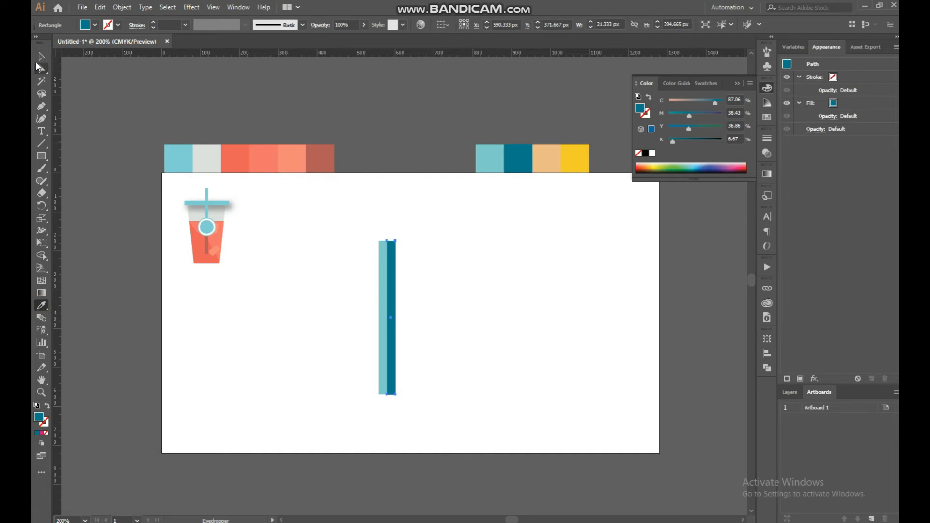
- Move the dark teal strip flush against the light strip's left edge and group the two strips
{"action": "key", "text": "v"}
{"action": "left_click_drag", "start_coordinate": [391, 306], "coordinate": [374, 307]}
{"action": "left_click_drag", "start_coordinate": [415, 239], "coordinate": [322, 415]}
{"action": "key", "text": "ctrl+equal"}
{"action": "key", "text": "ctrl+equal"}
{"action": "key", "text": "ctrl+equal"}
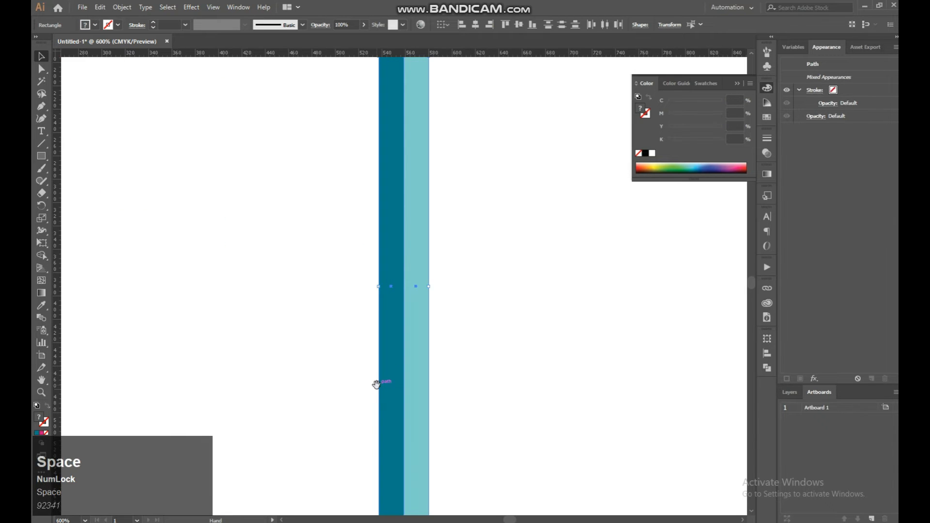
{"action": "left_click_drag", "start_coordinate": [450, 232], "coordinate": [457, 442]}
{"action": "left_click", "coordinate": [484, 272]}
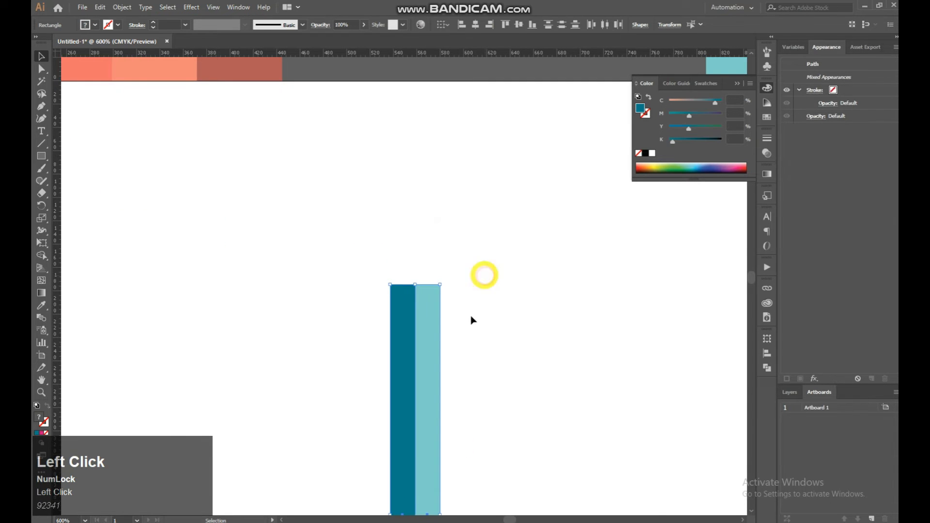
{"action": "left_click_drag", "start_coordinate": [469, 271], "coordinate": [368, 398]}
{"action": "key", "text": "ctrl+g"}
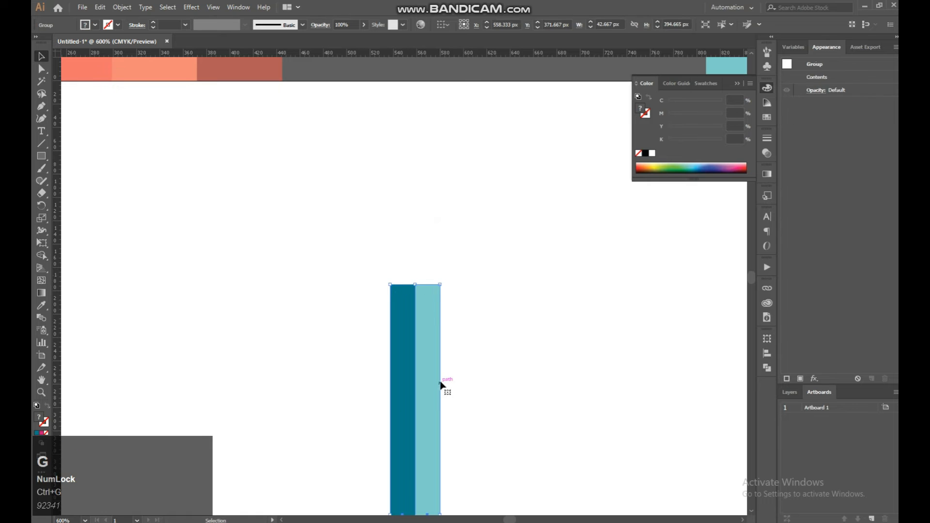
- Move the grouped strips to the right half of the artboard, at about X 909 px, Y 349 px
{"action": "key", "text": "ctrl+minus"}
{"action": "key", "text": "ctrl+minus"}
{"action": "key", "text": "space"}
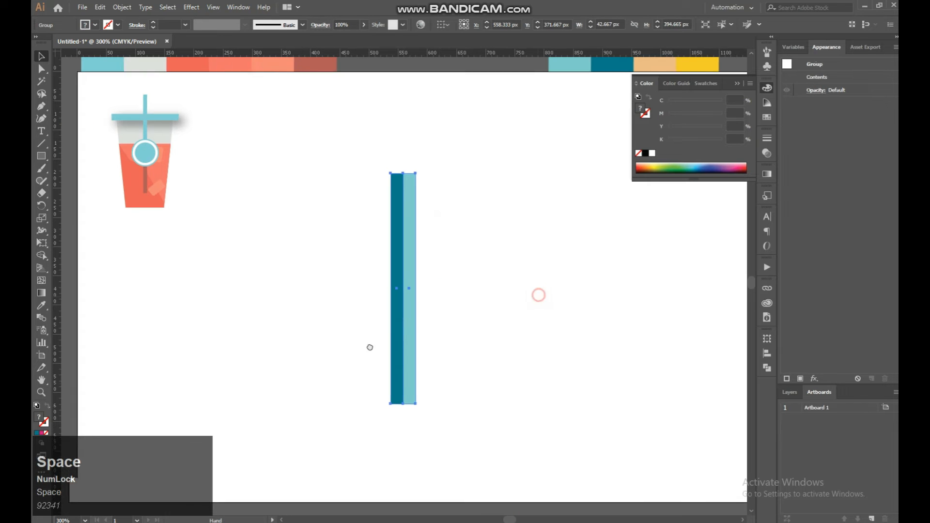
{"action": "left_click_drag", "start_coordinate": [536, 294], "coordinate": [369, 346]}
{"action": "left_click_drag", "start_coordinate": [240, 358], "coordinate": [443, 315]}
{"action": "key", "text": "space"}
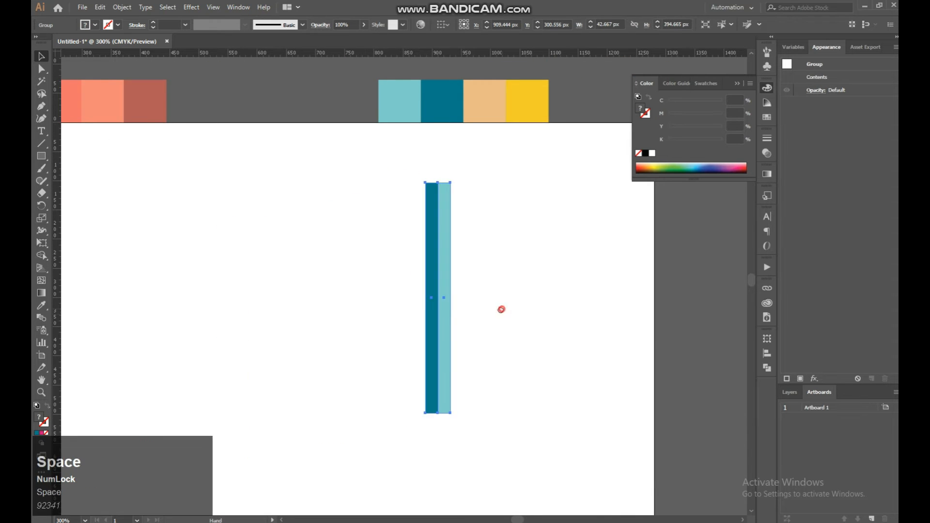
{"action": "left_click_drag", "start_coordinate": [501, 309], "coordinate": [462, 308]}
{"action": "left_click_drag", "start_coordinate": [432, 276], "coordinate": [396, 281]}
{"action": "scroll", "coordinate": [415, 225], "scroll_direction": "up", "scroll_amount": 1}
{"action": "key", "text": "space"}
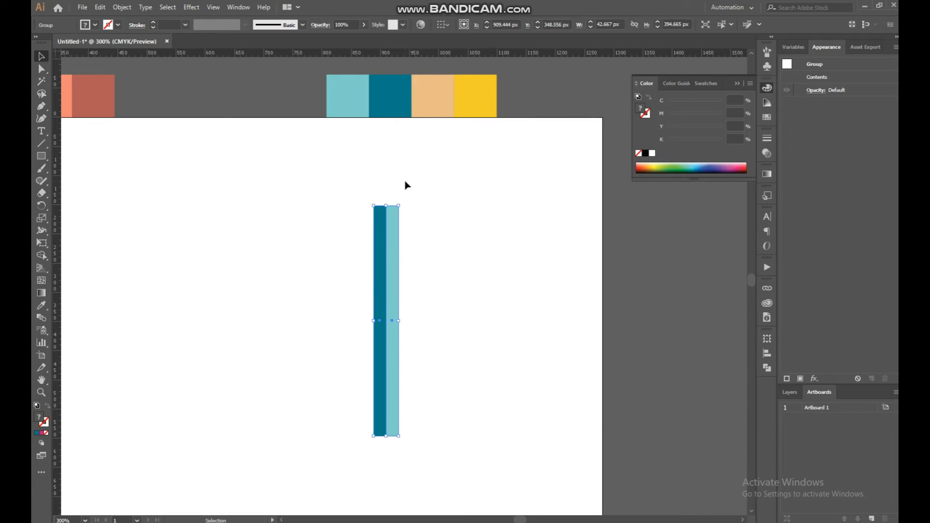
- Draw a rectangle about 43 × 40 px flush on top of the grouped strips and fill it with the tan palette swatch
{"action": "left_click", "coordinate": [406, 186], "text": "ctrl"}
{"action": "left_click", "coordinate": [405, 180], "text": "ctrl"}
{"action": "left_click_drag", "start_coordinate": [405, 174], "coordinate": [419, 281]}
{"action": "right_click", "coordinate": [41, 156]}
{"action": "left_click", "coordinate": [68, 157]}
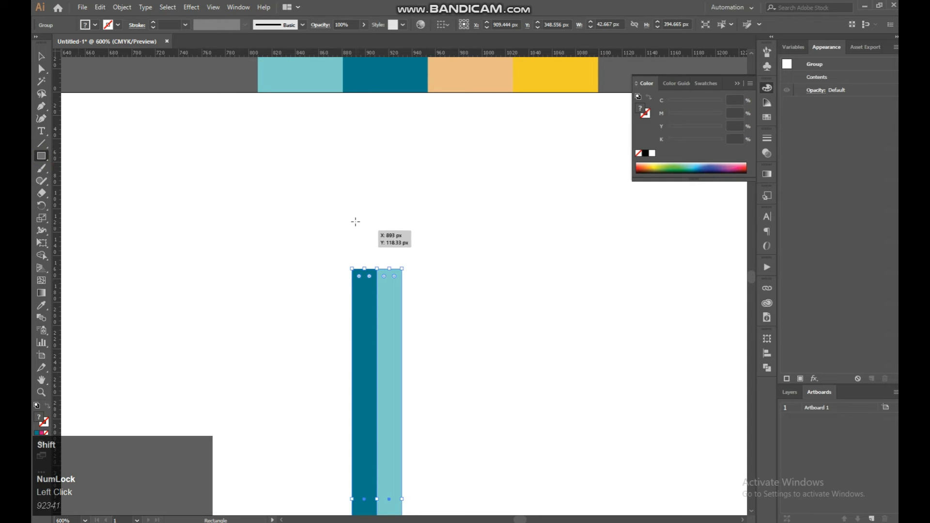
{"action": "left_click_drag", "start_coordinate": [352, 222], "coordinate": [402, 264]}
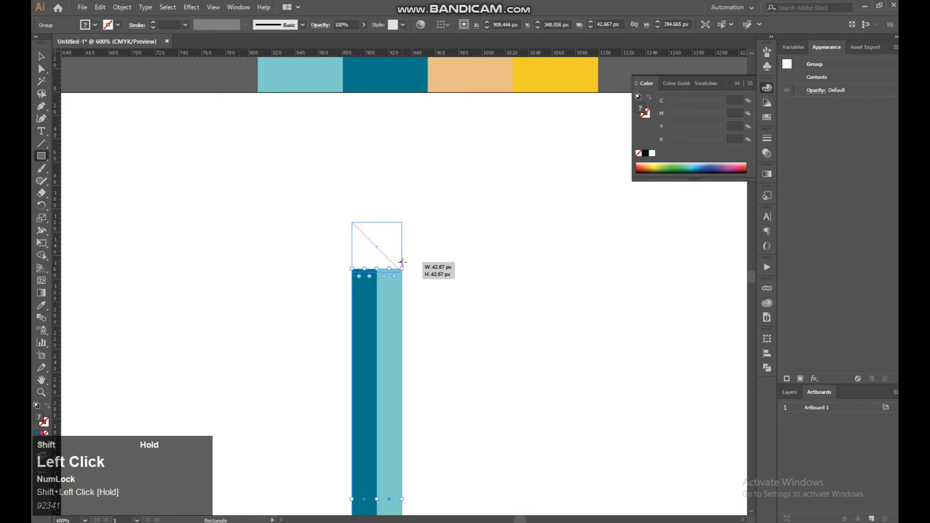
{"action": "left_click_drag", "start_coordinate": [402, 267], "coordinate": [402, 268]}
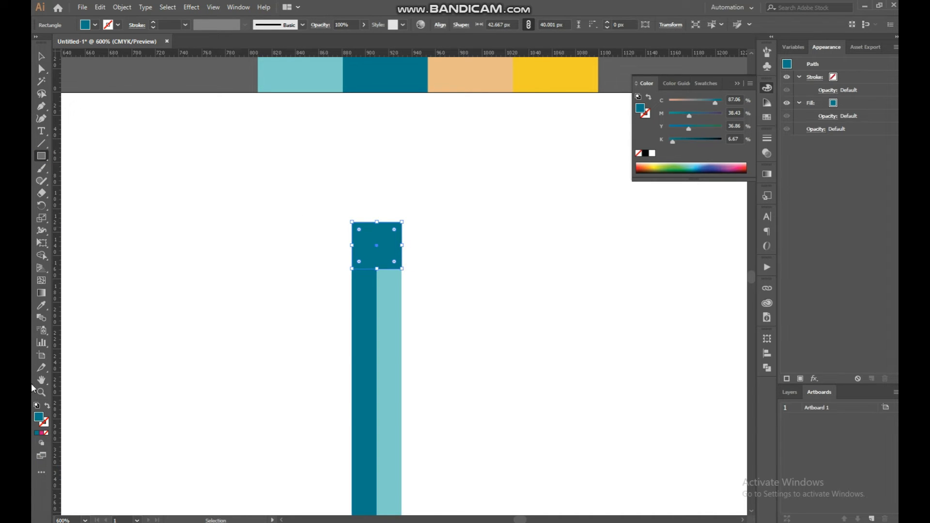
{"action": "left_click", "coordinate": [42, 306]}
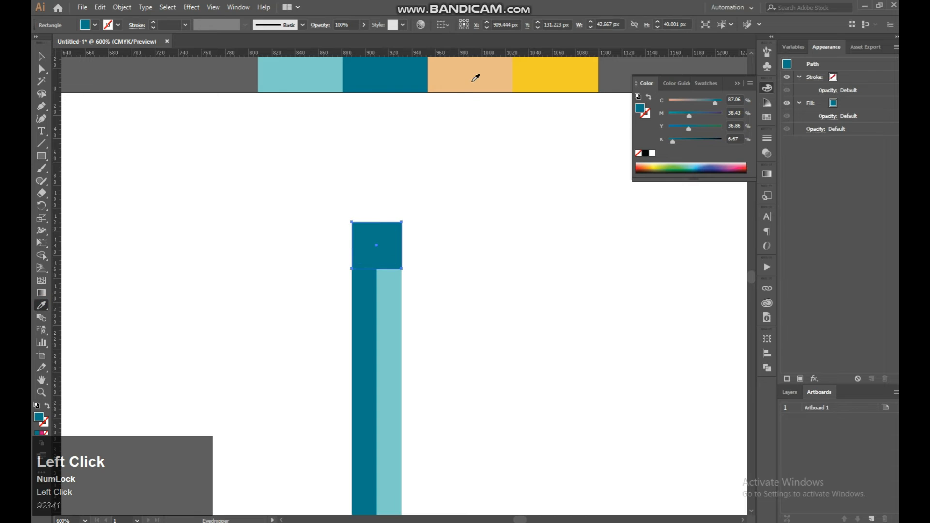
{"action": "left_click", "coordinate": [475, 78]}
- Taper the tan rectangle into a trapezoid with a narrow top edge, using Free Transform's perspective distortion
{"action": "left_click", "coordinate": [41, 55]}
{"action": "key", "text": "space"}
{"action": "left_click_drag", "start_coordinate": [425, 141], "coordinate": [415, 171]}
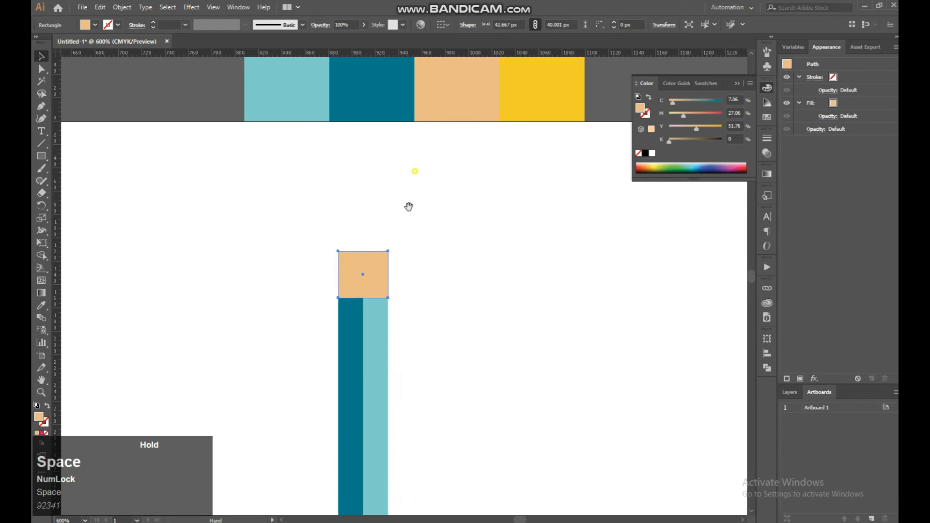
{"action": "left_click", "coordinate": [382, 264]}
{"action": "key", "text": "a"}
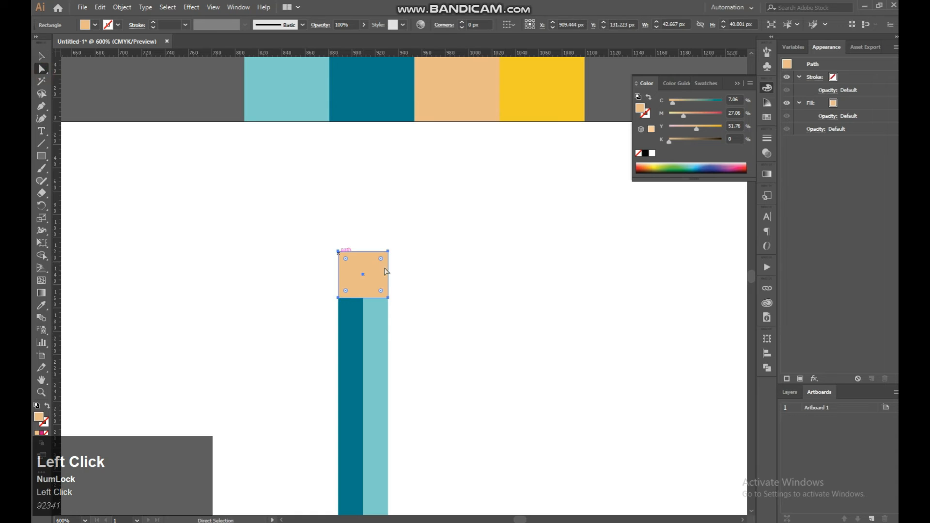
{"action": "left_click_drag", "start_coordinate": [331, 260], "coordinate": [322, 267]}
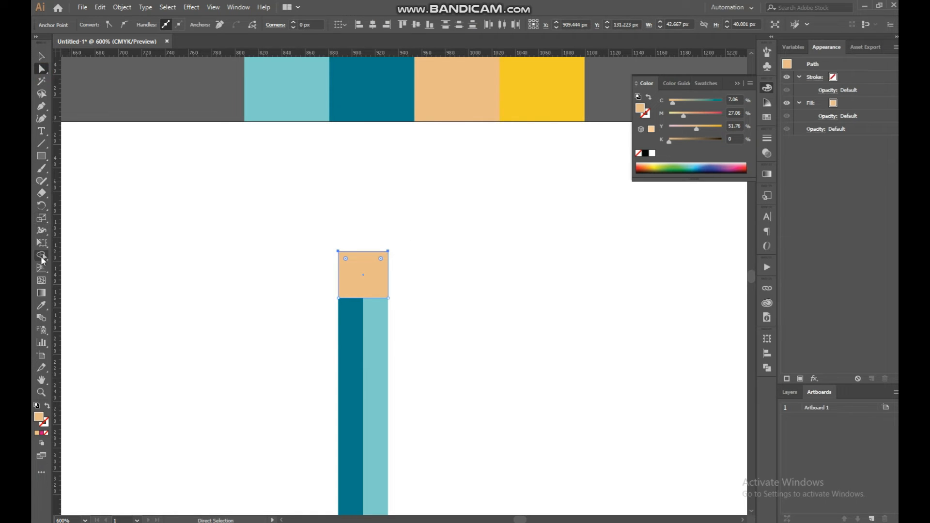
{"action": "left_click", "coordinate": [42, 244]}
{"action": "left_click", "coordinate": [150, 172]}
{"action": "left_click", "coordinate": [390, 253]}
{"action": "left_click", "coordinate": [388, 252], "text": "shift"}
{"action": "left_click_drag", "start_coordinate": [338, 251], "coordinate": [364, 253]}
{"action": "left_click", "coordinate": [391, 252], "text": "shift"}
{"action": "left_click", "coordinate": [392, 251]}
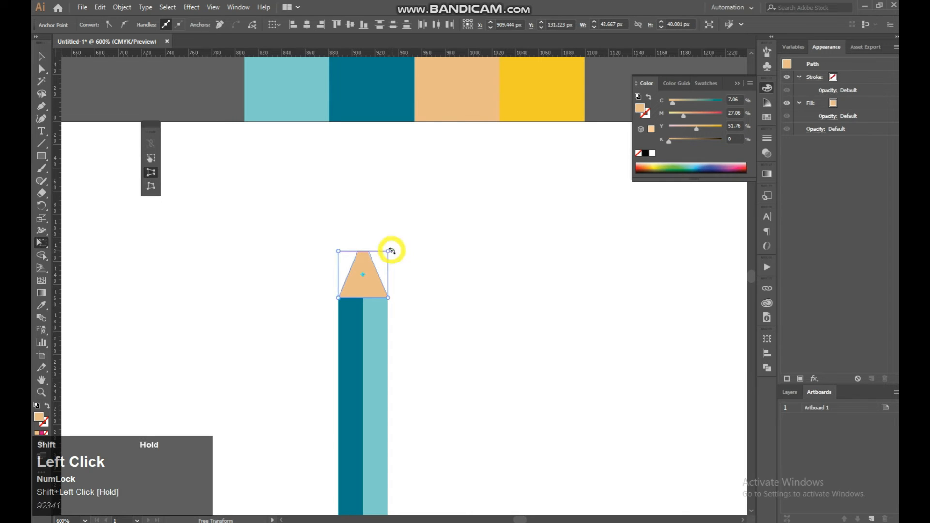
{"action": "left_click", "coordinate": [42, 56]}
{"action": "left_click", "coordinate": [461, 278]}
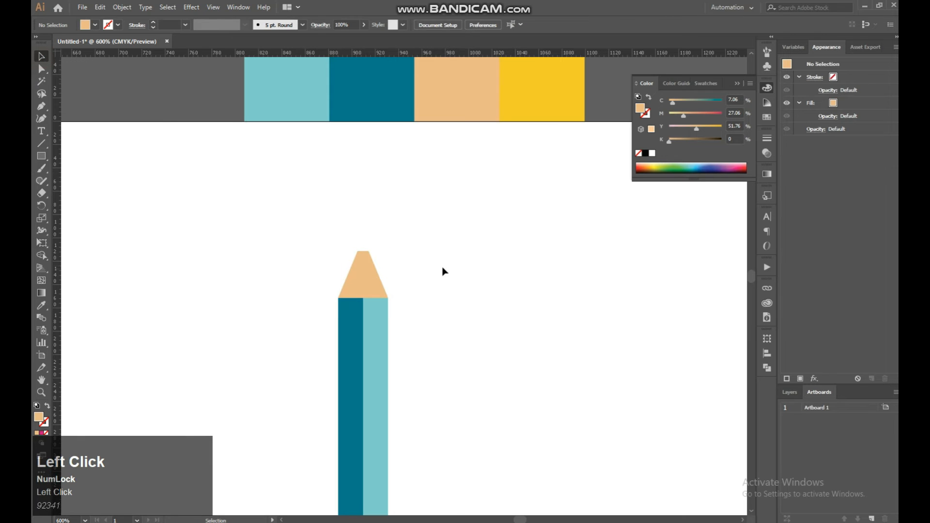
- Give the tan trapezoid on the pencil a linear gradient fill
{"action": "key", "text": "ctrl"}
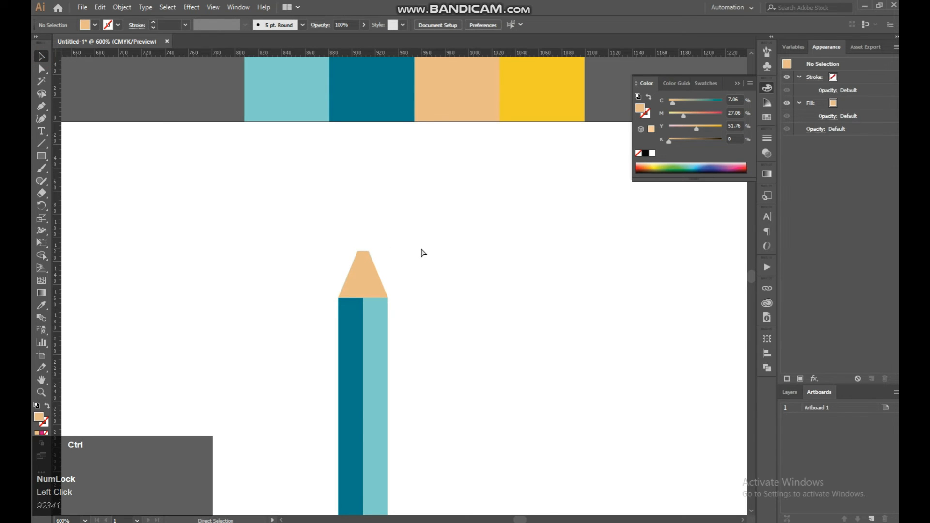
{"action": "left_click", "coordinate": [423, 253], "text": "ctrl"}
{"action": "left_click_drag", "start_coordinate": [422, 247], "coordinate": [471, 292]}
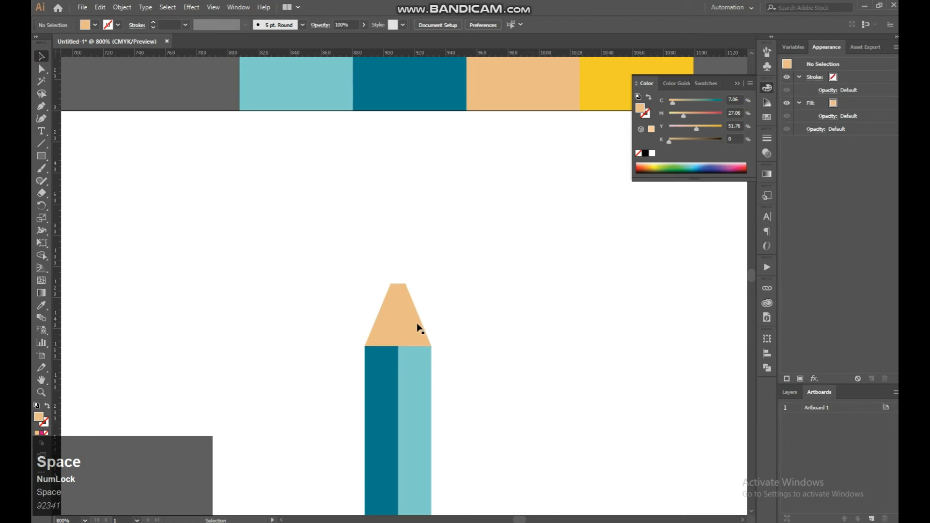
{"action": "left_click", "coordinate": [420, 329]}
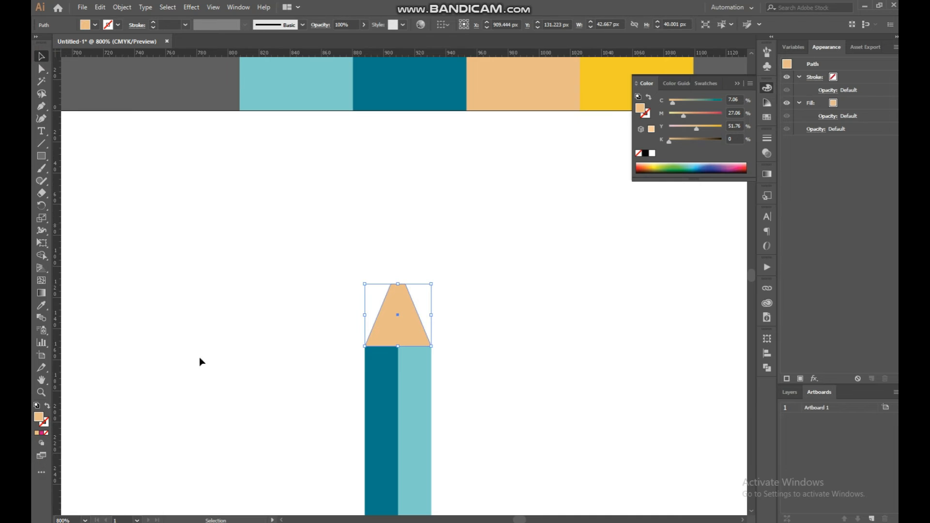
{"action": "left_click", "coordinate": [42, 433]}
{"action": "double_click", "coordinate": [39, 417]}
{"action": "left_click", "coordinate": [744, 315]}
{"action": "left_click", "coordinate": [684, 186]}
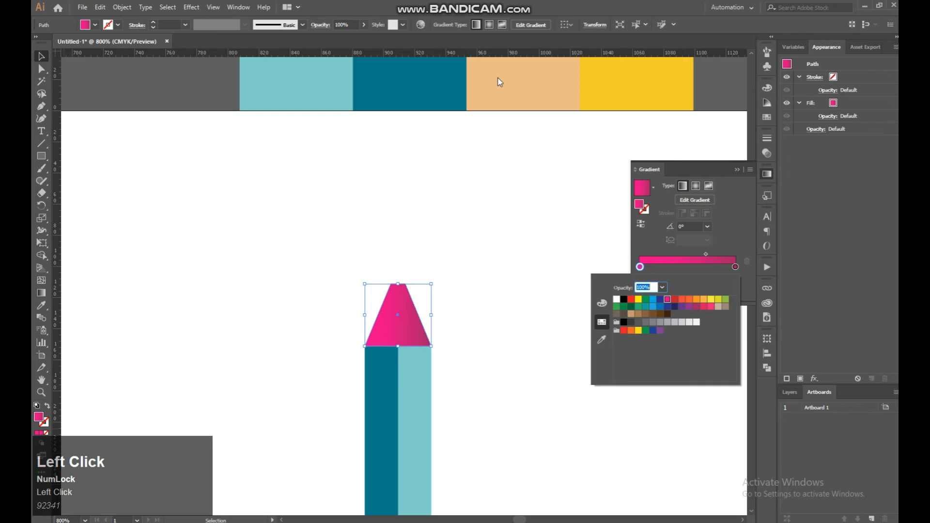
- Set the gradient's starting color stop to the tan sampled from the palette swatch
{"action": "left_click", "coordinate": [640, 267]}
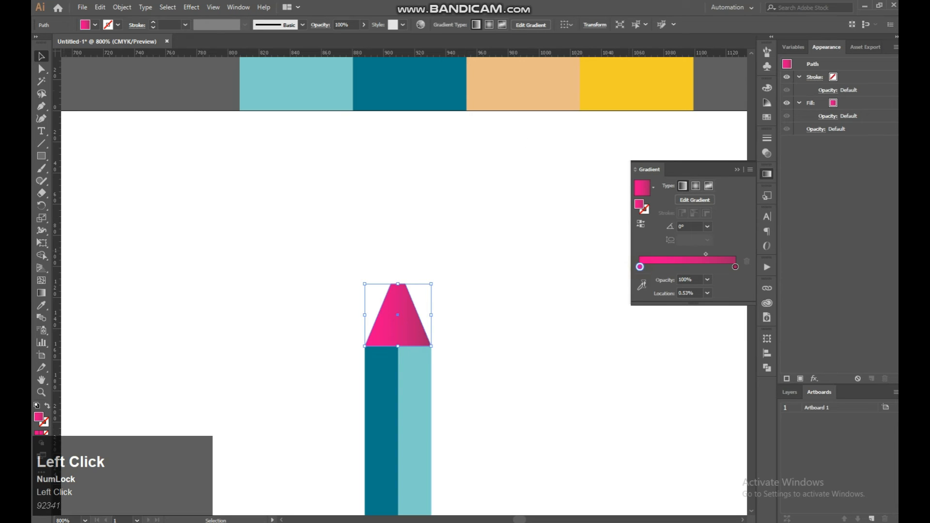
{"action": "double_click", "coordinate": [640, 267]}
{"action": "left_click", "coordinate": [606, 341]}
{"action": "left_click", "coordinate": [508, 95]}
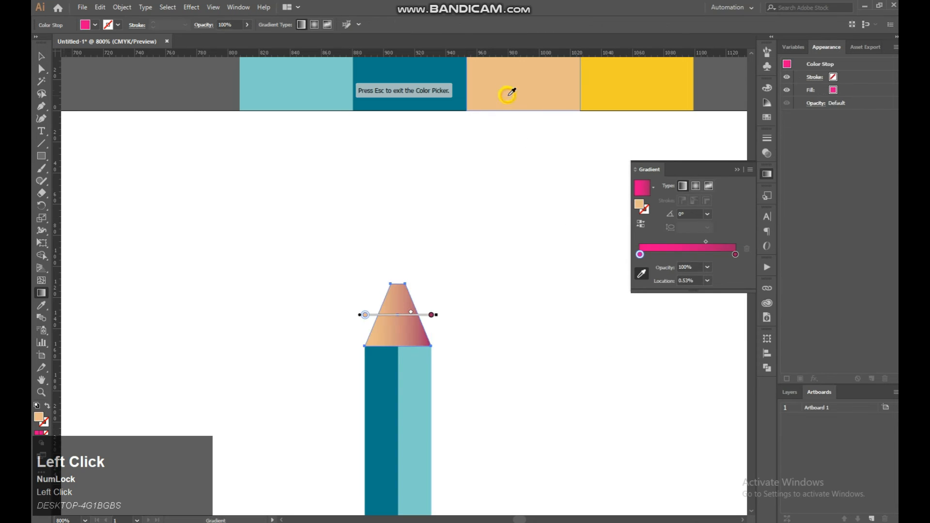
- Set the gradient's end color stop to orange with C 0, M 55, Y 100, K 0
{"action": "double_click", "coordinate": [736, 254]}
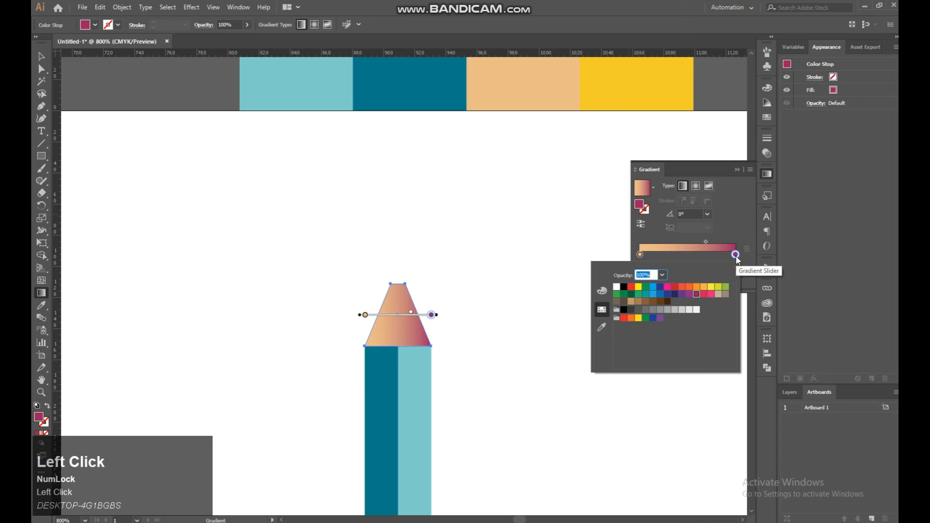
{"action": "left_click", "coordinate": [697, 286]}
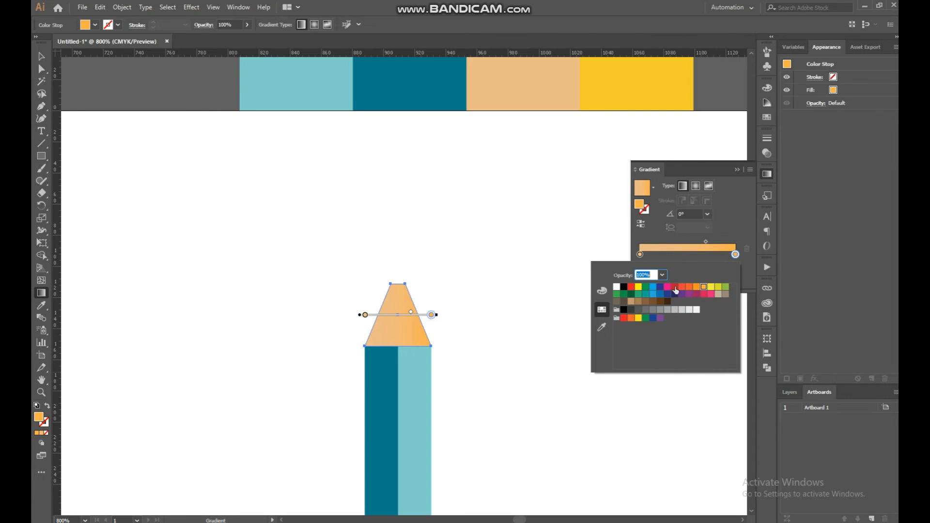
{"action": "left_click", "coordinate": [601, 290]}
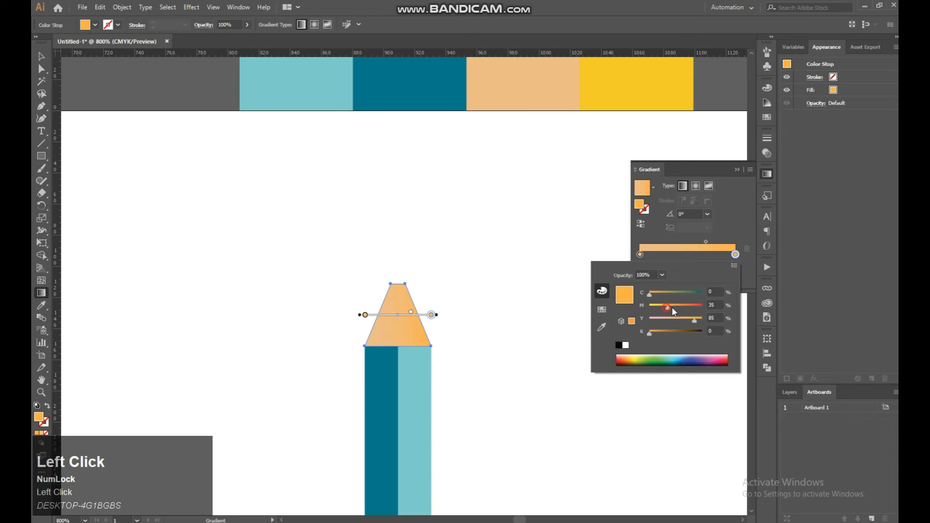
{"action": "left_click_drag", "start_coordinate": [673, 310], "coordinate": [678, 308]}
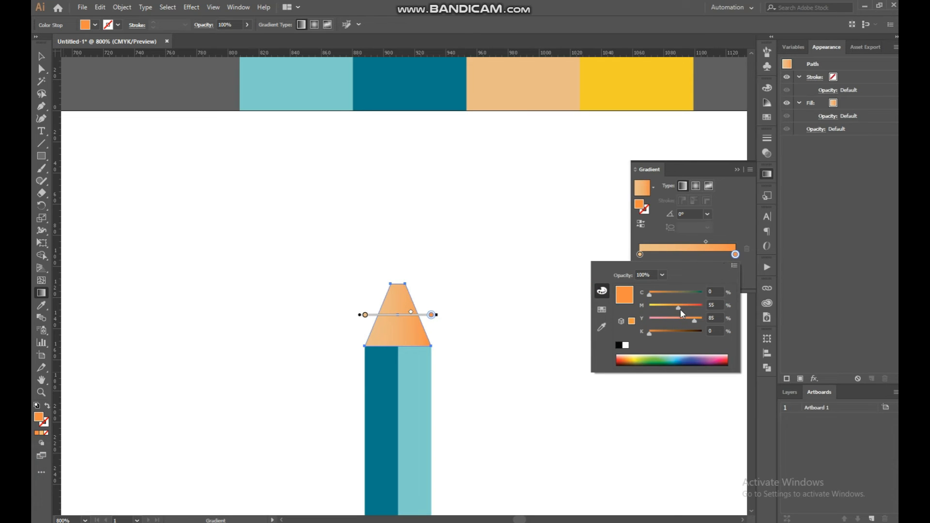
{"action": "left_click_drag", "start_coordinate": [695, 321], "coordinate": [703, 320]}
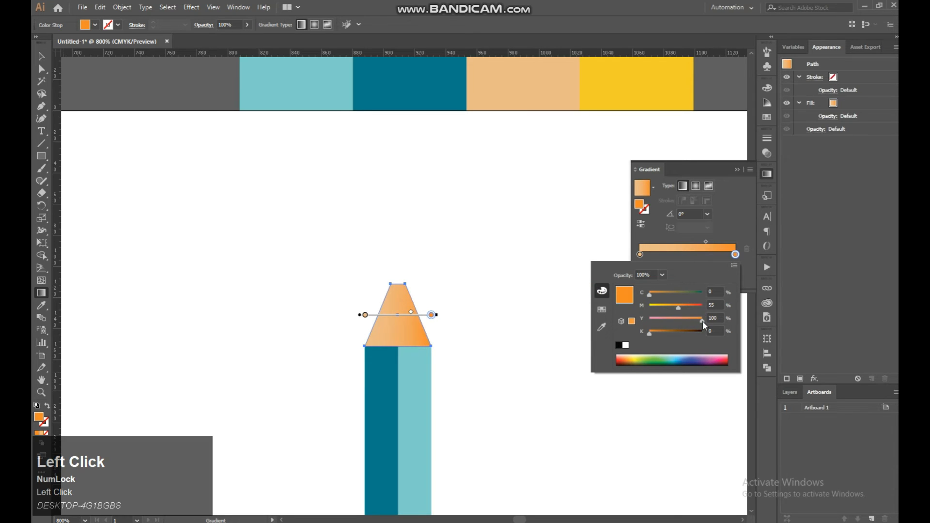
{"action": "left_click", "coordinate": [43, 58]}
{"action": "left_click_drag", "start_coordinate": [373, 206], "coordinate": [391, 342]}
{"action": "key", "text": "ctrl+z"}
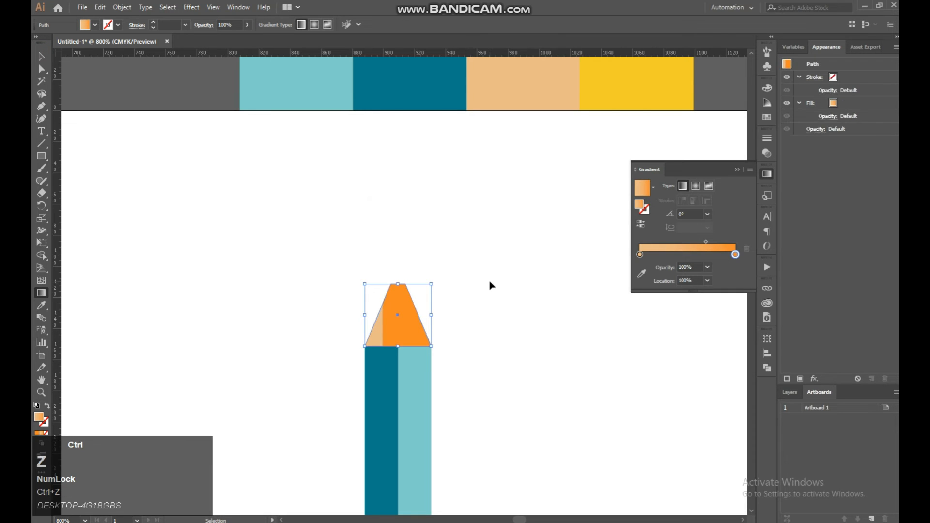
{"action": "key", "text": "g"}
{"action": "left_click", "coordinate": [41, 56]}
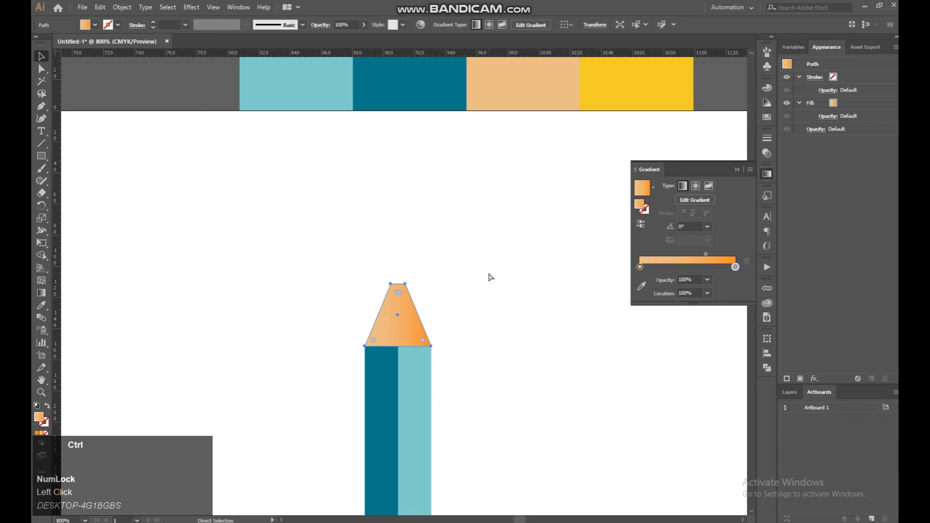
- Draw a small square on the empty canvas beside the pencil and delete its lower-right anchor to leave a triangle
{"action": "key", "text": "ctrl+plus"}
{"action": "key", "text": "space"}
{"action": "left_click_drag", "start_coordinate": [489, 273], "coordinate": [482, 319]}
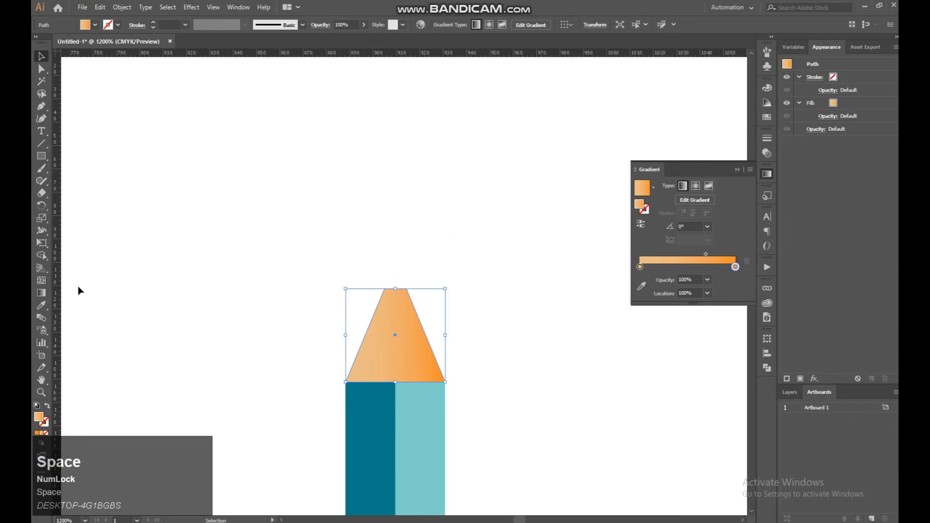
{"action": "left_click", "coordinate": [41, 156]}
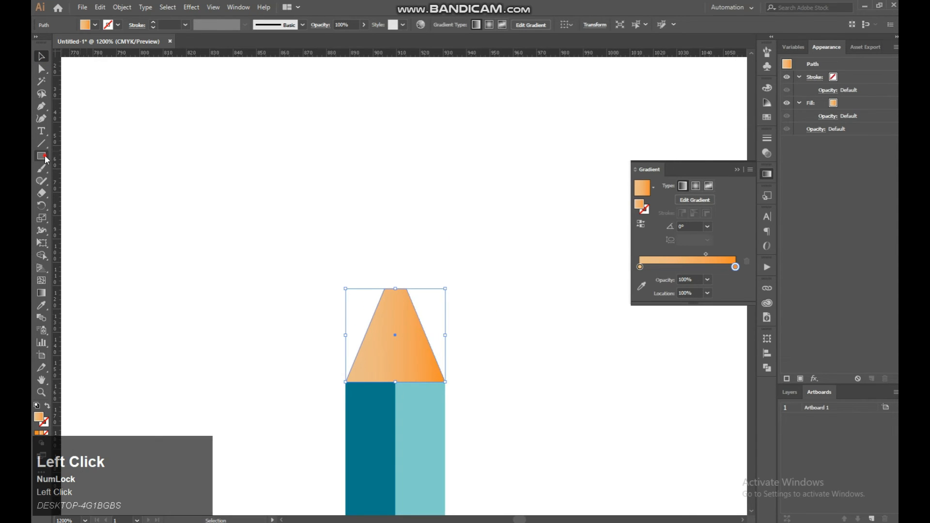
{"action": "mouse_move", "coordinate": [158, 199]}
{"action": "left_mouse_down"}
{"action": "mouse_move", "coordinate": [208, 246]}
{"action": "mouse_move", "coordinate": [201, 262]}
{"action": "left_mouse_up"}
{"action": "left_click", "coordinate": [41, 70]}
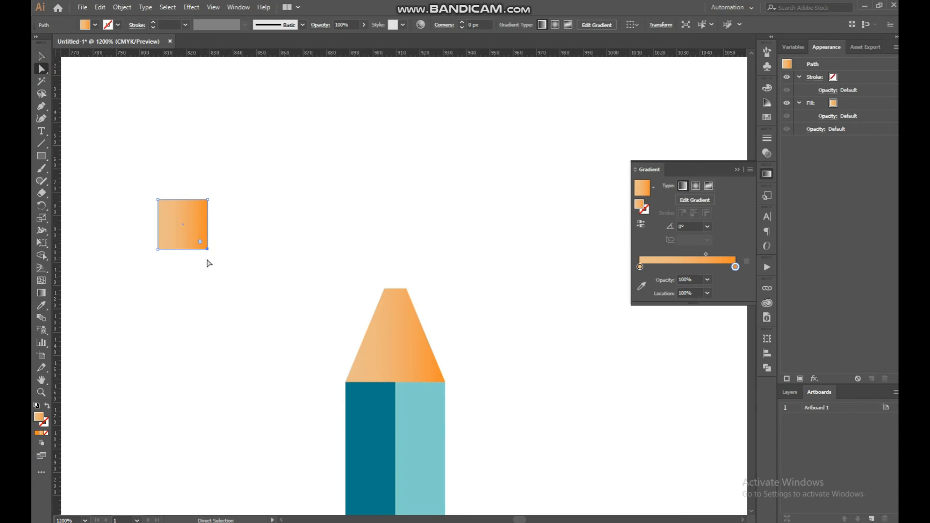
{"action": "key", "text": "Delete"}
- Shrink the triangle by pulling in two of its corners, then rotate it to point up just above the pencil tip
{"action": "left_click", "coordinate": [179, 262]}
{"action": "left_click_drag", "start_coordinate": [180, 265], "coordinate": [178, 262]}
{"action": "left_click_drag", "start_coordinate": [227, 187], "coordinate": [191, 213], "text": "shift"}
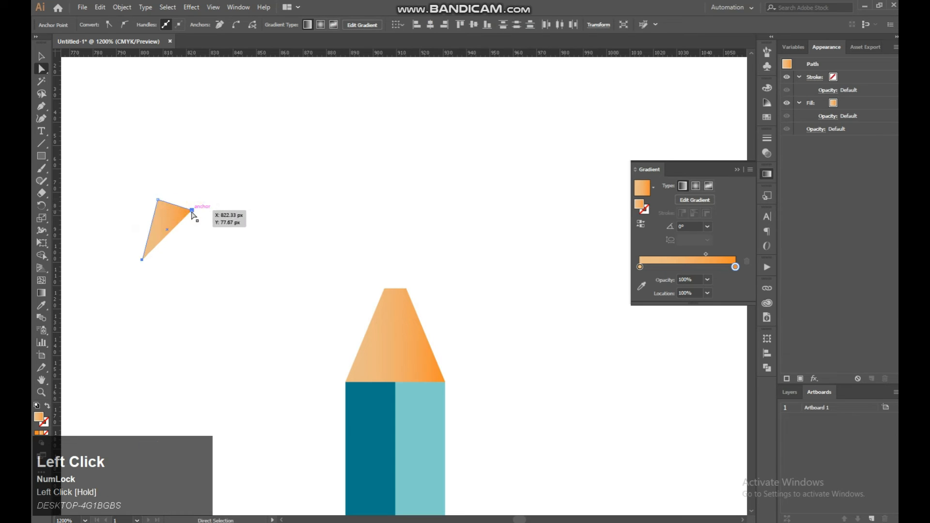
{"action": "left_click", "coordinate": [154, 267]}
{"action": "mouse_move", "coordinate": [153, 267]}
{"action": "left_mouse_down"}
{"action": "mouse_move", "coordinate": [130, 248]}
{"action": "mouse_move", "coordinate": [149, 246]}
{"action": "mouse_move", "coordinate": [143, 258]}
{"action": "left_mouse_up"}
{"action": "left_click_drag", "start_coordinate": [142, 260], "coordinate": [166, 232]}
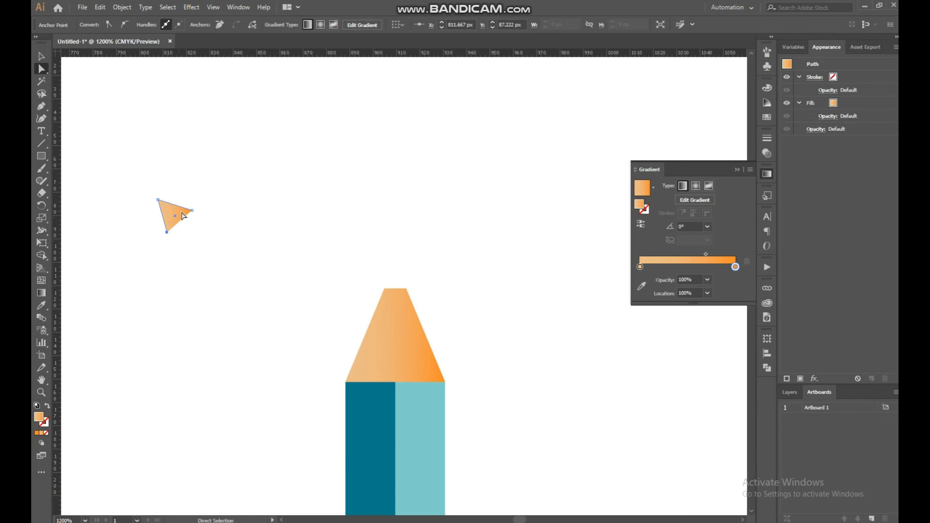
{"action": "left_click", "coordinate": [42, 57]}
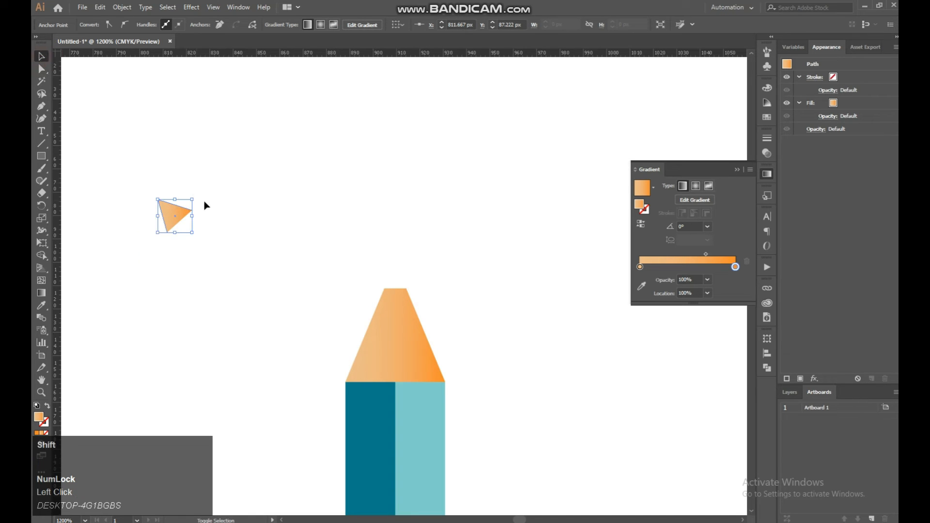
{"action": "mouse_move", "coordinate": [199, 200]}
{"action": "left_mouse_down"}
{"action": "mouse_move", "coordinate": [212, 226]}
{"action": "mouse_move", "coordinate": [209, 217]}
{"action": "mouse_move", "coordinate": [412, 264]}
{"action": "mouse_move", "coordinate": [405, 275]}
{"action": "left_mouse_up"}
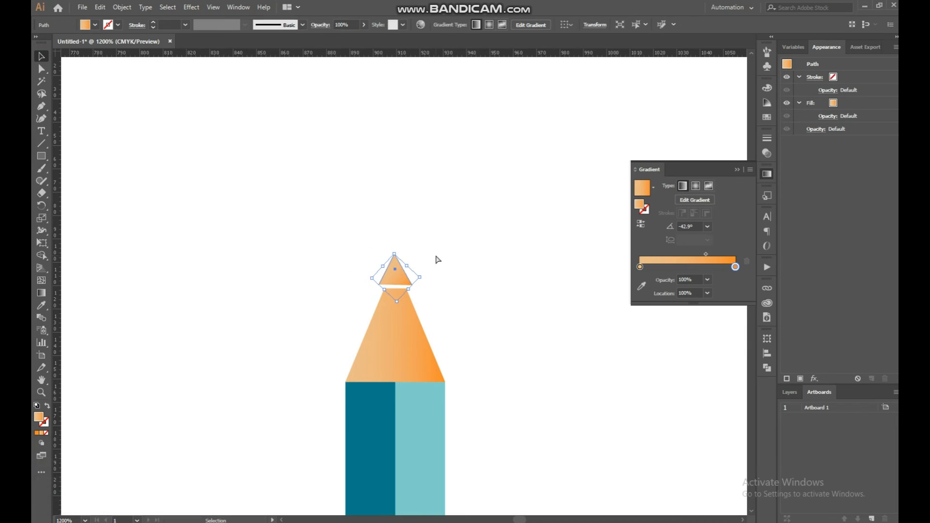
- Move the triangle clear of the tip and adjust its corners to get a level base and a centered apex
{"action": "key", "text": "ctrl+equal"}
{"action": "key", "text": "ctrl+equal"}
{"action": "key", "text": "ctrl+equal"}
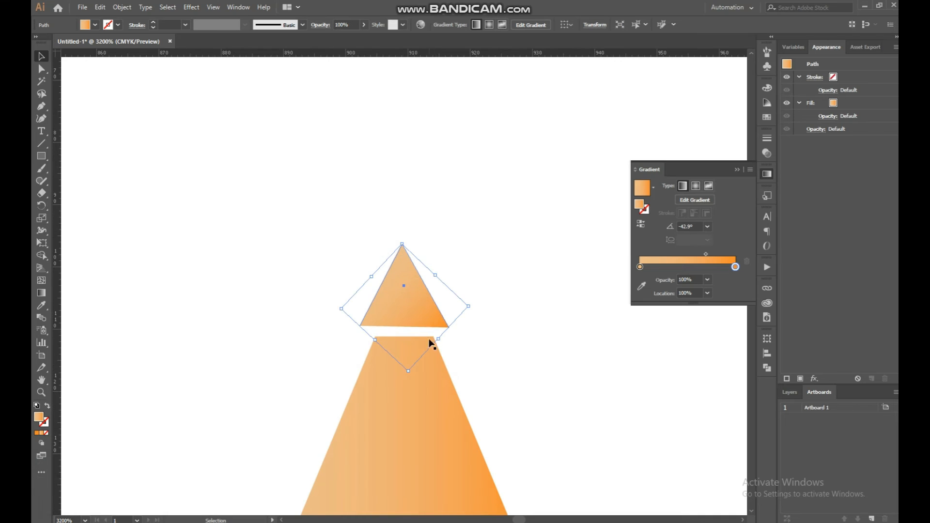
{"action": "left_click_drag", "start_coordinate": [426, 301], "coordinate": [409, 270]}
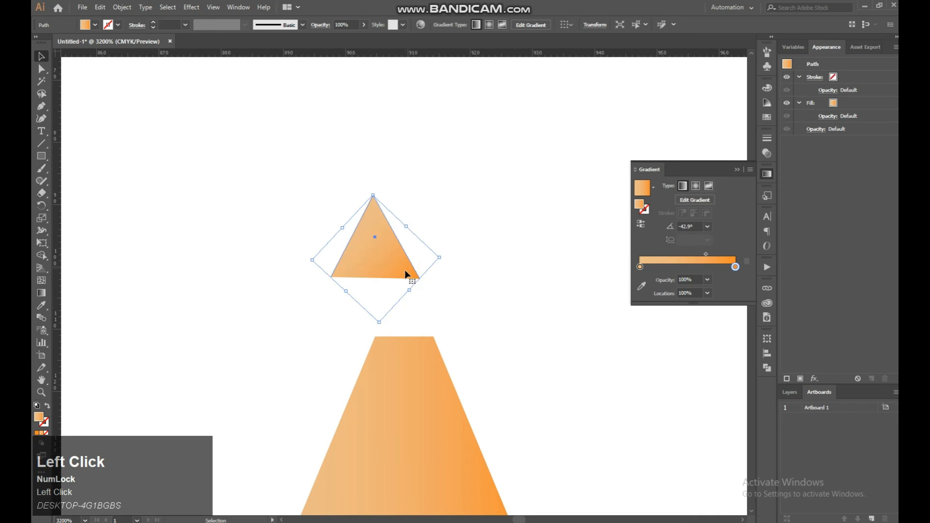
{"action": "left_click", "coordinate": [41, 69]}
{"action": "left_click", "coordinate": [490, 183]}
{"action": "left_click_drag", "start_coordinate": [418, 279], "coordinate": [404, 277]}
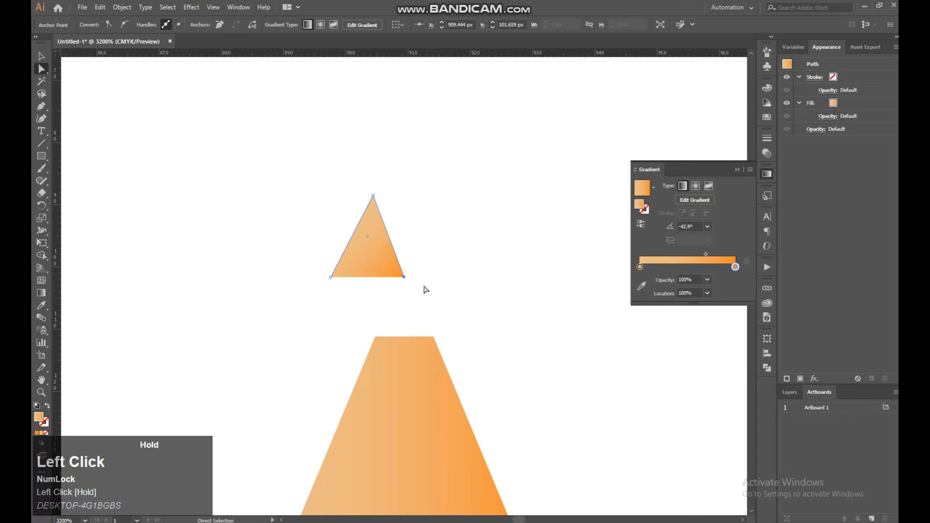
{"action": "left_click_drag", "start_coordinate": [375, 196], "coordinate": [367, 196]}
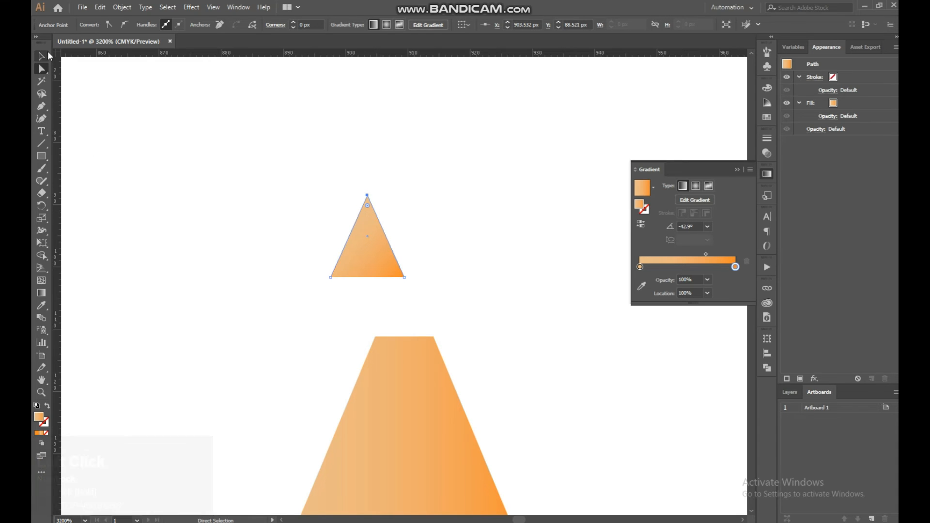
- Scale the triangle down and center it just above the trapezoid's narrow top edge as the pencil lead
{"action": "left_click", "coordinate": [42, 56]}
{"action": "left_click_drag", "start_coordinate": [428, 252], "coordinate": [445, 308]}
{"action": "left_click_drag", "start_coordinate": [426, 322], "coordinate": [423, 329]}
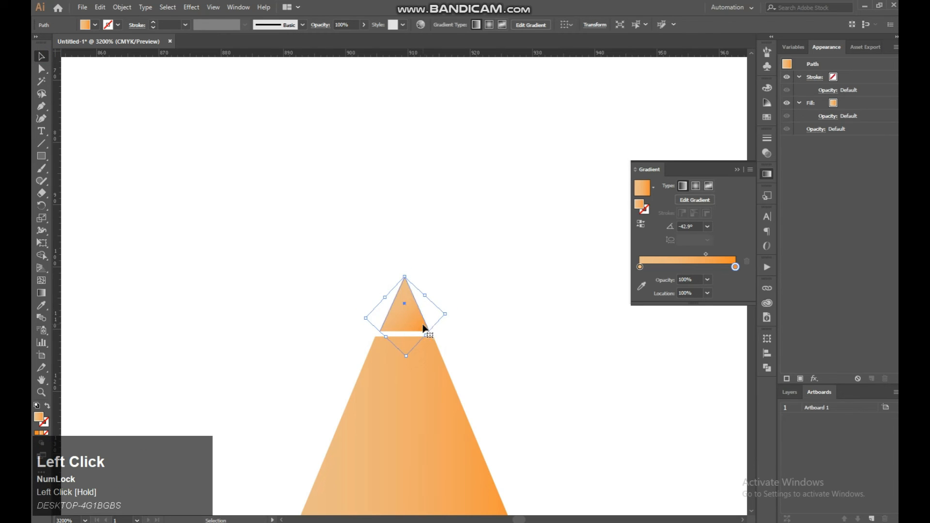
- Fill the small lead triangle with the dark teal palette swatch and deselect it
{"action": "key", "text": "ctrl+minus"}
{"action": "key", "text": "ctrl+minus"}
{"action": "key", "text": "ctrl+minus"}
{"action": "key", "text": "ctrl+minus"}
{"action": "key", "text": "ctrl+minus"}
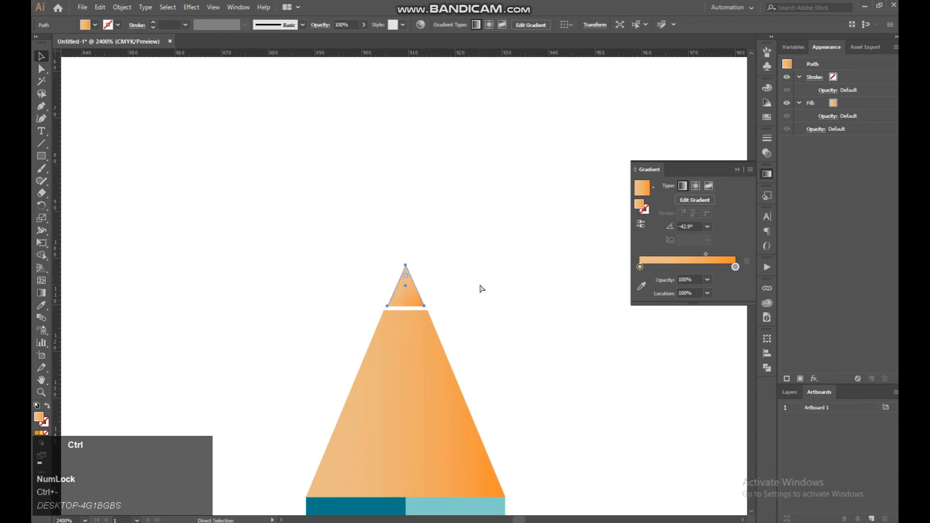
{"action": "key", "text": "ctrl+minus"}
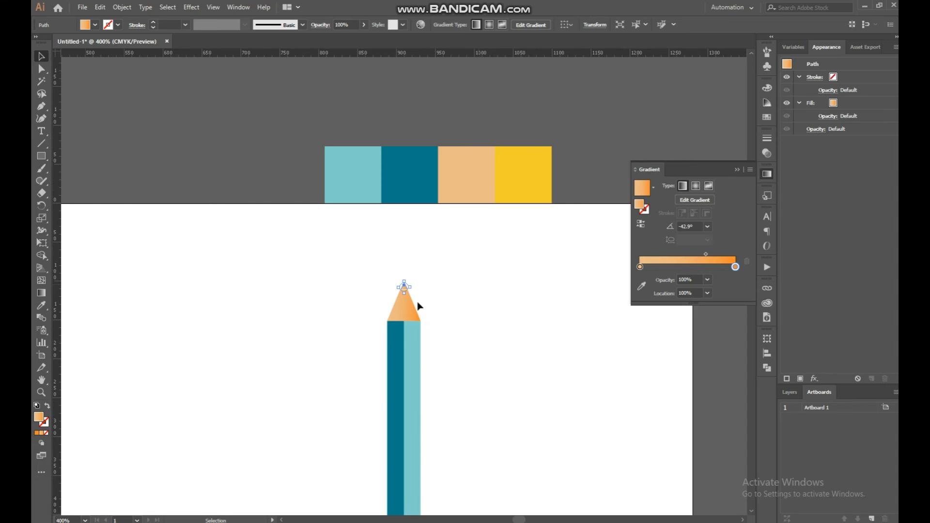
{"action": "left_click", "coordinate": [42, 308]}
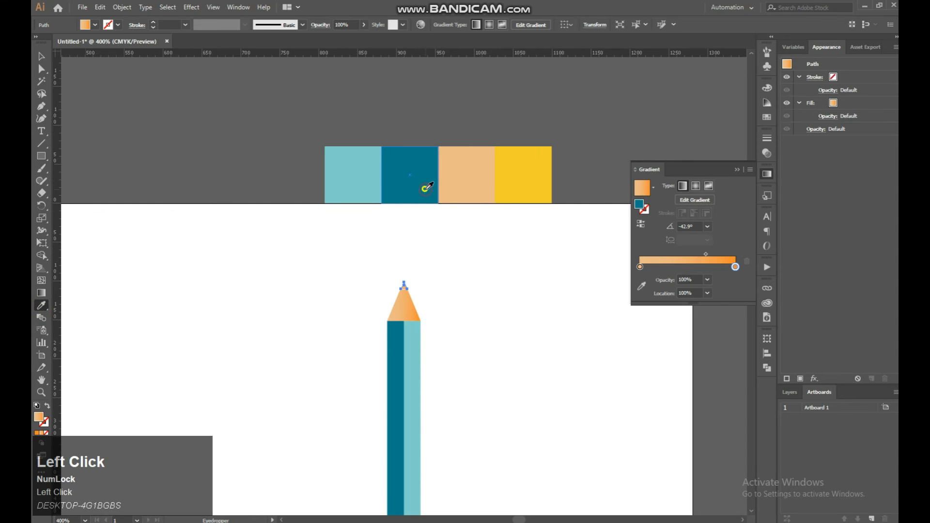
{"action": "left_click", "coordinate": [425, 189]}
{"action": "left_click", "coordinate": [449, 256]}
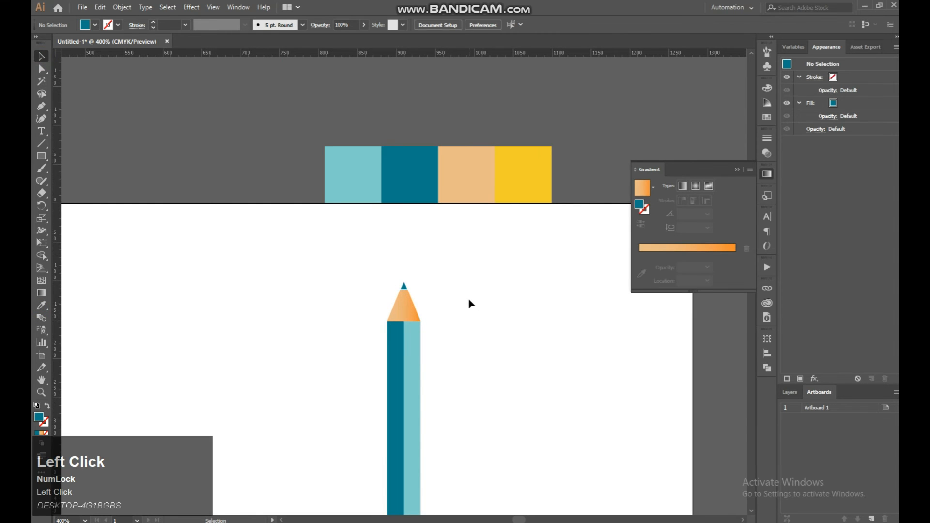
- Enlarge the dark teal lead triangle to about 10.6 by 11.8 px, keeping it centered just above the pencil's tapered tip
{"action": "key", "text": "space"}
{"action": "left_click_drag", "start_coordinate": [467, 365], "coordinate": [452, 279]}
{"action": "left_click", "coordinate": [409, 174]}
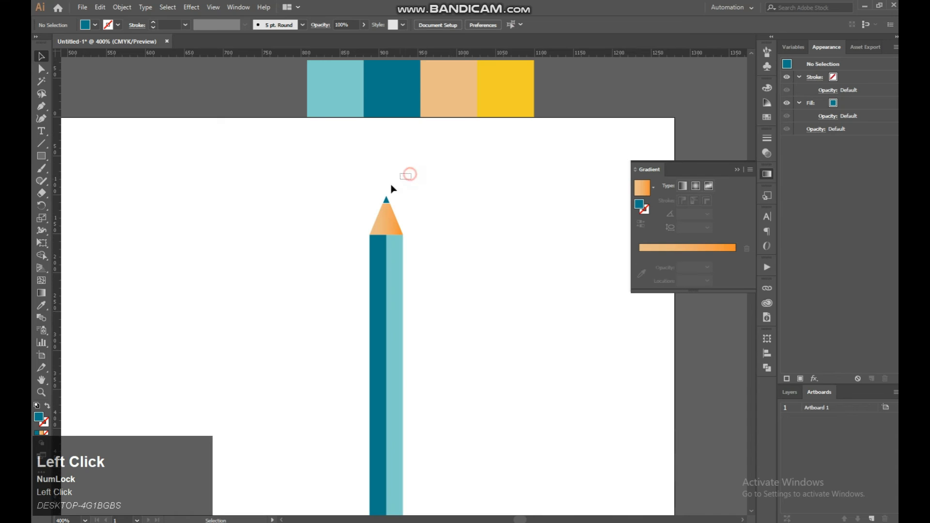
{"action": "left_click_drag", "start_coordinate": [365, 206], "coordinate": [365, 206]}
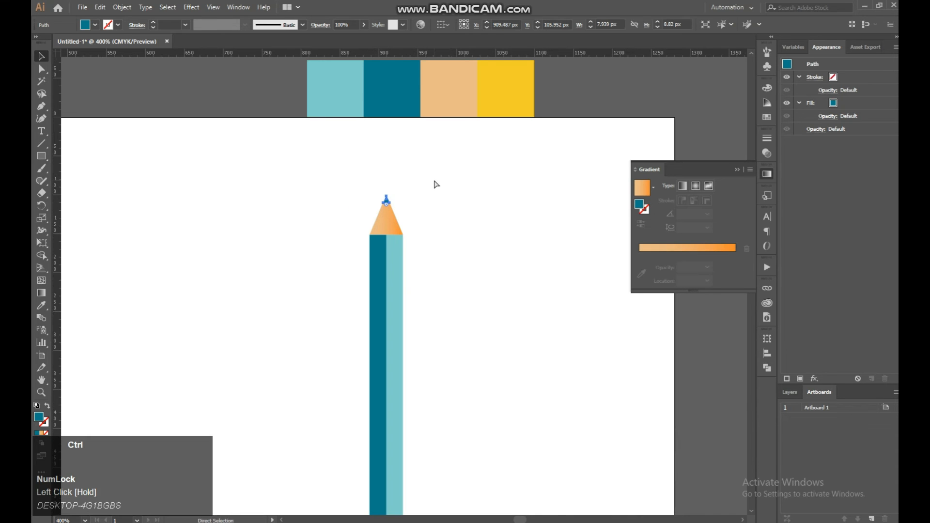
{"action": "key", "text": "ctrl+equal"}
{"action": "key", "text": "ctrl+equal"}
{"action": "key", "text": "ctrl+equal"}
{"action": "left_click", "coordinate": [412, 340]}
{"action": "left_click_drag", "start_coordinate": [405, 303], "coordinate": [443, 298]}
{"action": "left_click", "coordinate": [409, 296]}
{"action": "left_click", "coordinate": [463, 284]}
- Try to widen the narrow upper edge of the gradient trapezoid by pulling one of its corners outward
{"action": "left_click", "coordinate": [426, 343]}
{"action": "key", "text": "ctrl"}
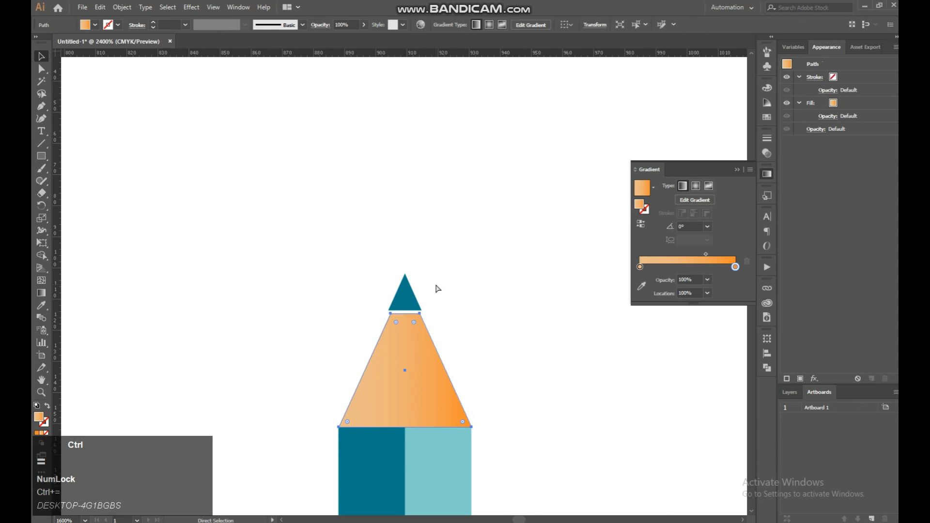
{"action": "key", "text": "ctrl+equal"}
{"action": "key", "text": "space"}
{"action": "left_click_drag", "start_coordinate": [422, 281], "coordinate": [420, 317]}
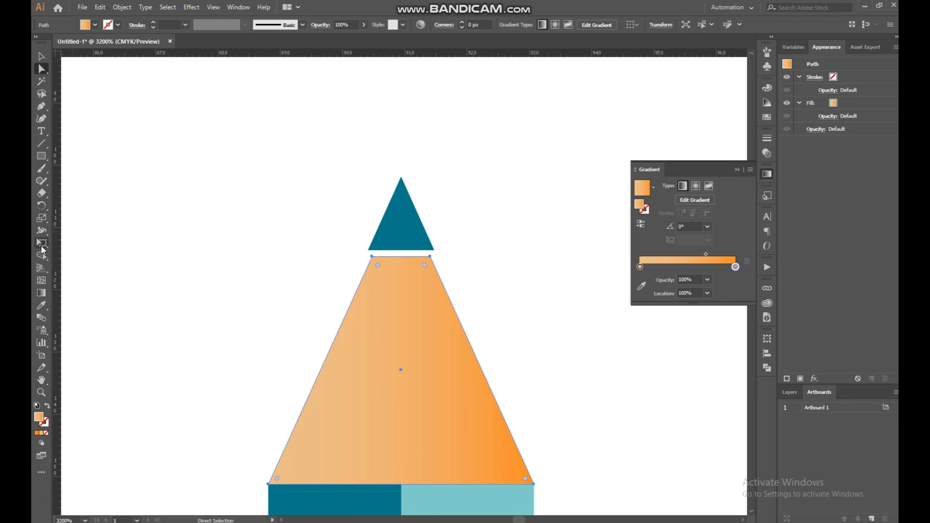
{"action": "left_click", "coordinate": [42, 243]}
{"action": "left_click", "coordinate": [149, 174]}
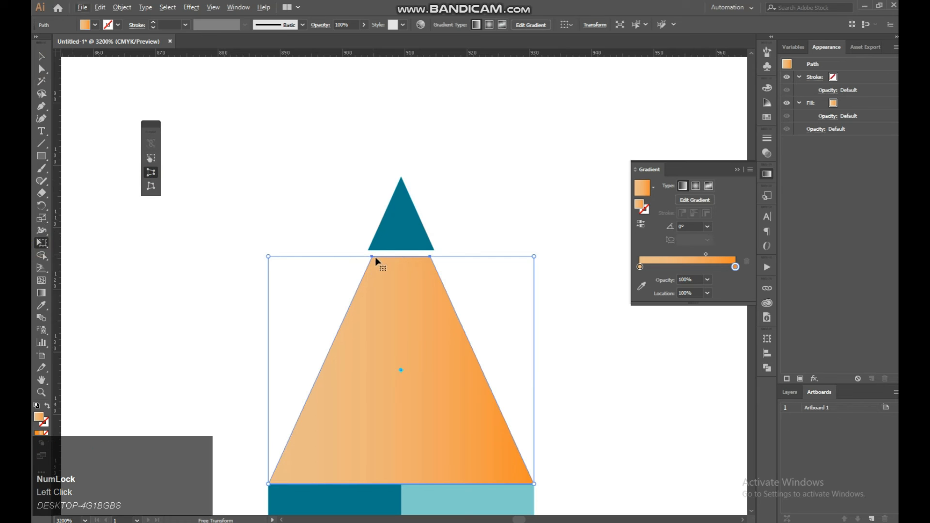
{"action": "left_click", "coordinate": [40, 70]}
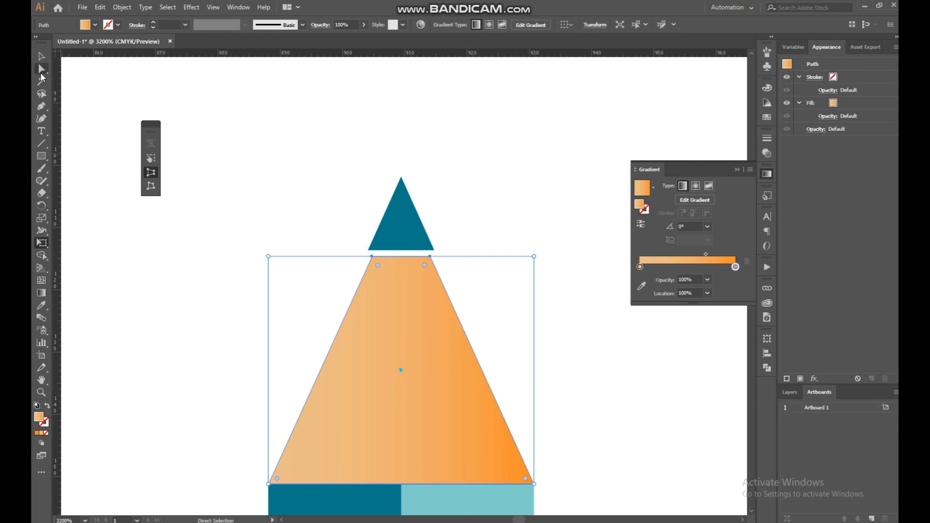
{"action": "mouse_move", "coordinate": [372, 256]}
{"action": "left_mouse_down"}
{"action": "mouse_move", "coordinate": [547, 477]}
{"action": "mouse_move", "coordinate": [384, 259]}
{"action": "mouse_move", "coordinate": [363, 266]}
{"action": "left_mouse_up"}
{"action": "key", "text": "ctrl+z"}
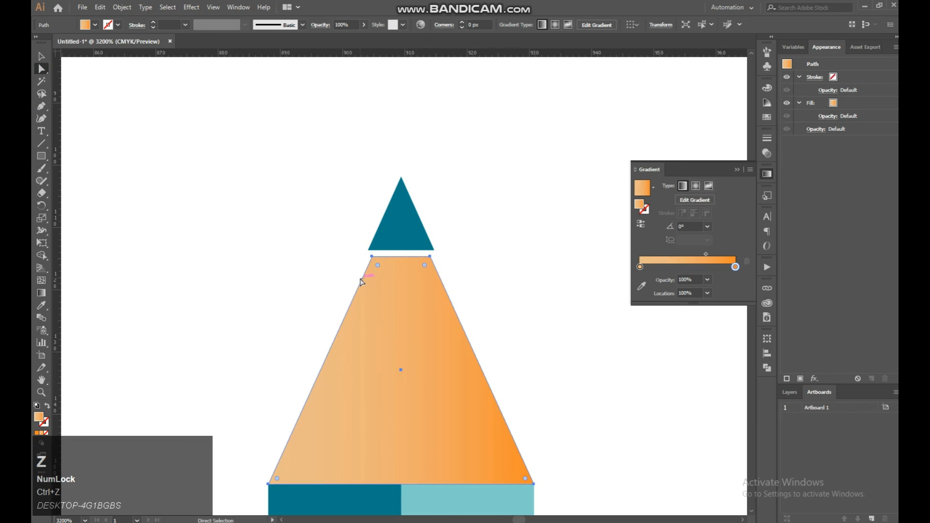
- Widen the trapezoid's narrow upper edge evenly on both sides with Perspective Distort, making it slightly wider than the lead's base
{"action": "left_click", "coordinate": [372, 256]}
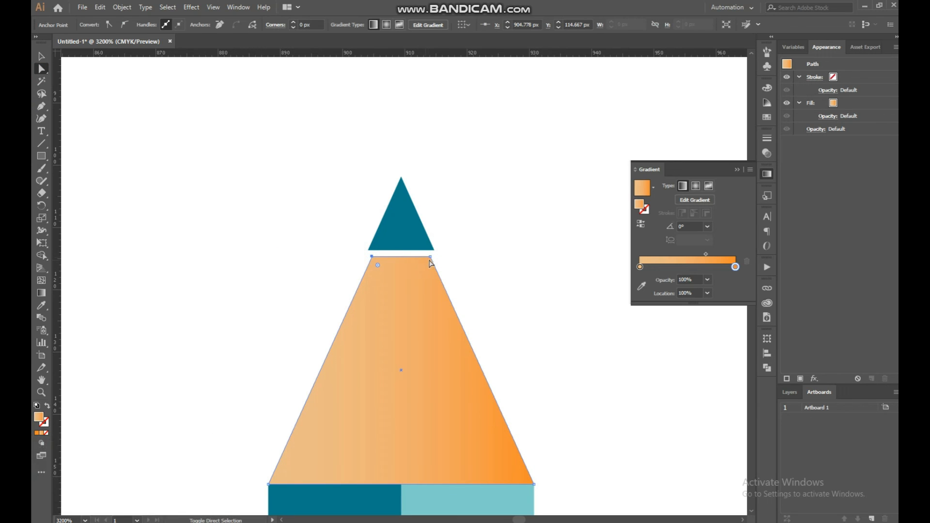
{"action": "left_click", "coordinate": [431, 256], "text": "shift"}
{"action": "left_click", "coordinate": [42, 243]}
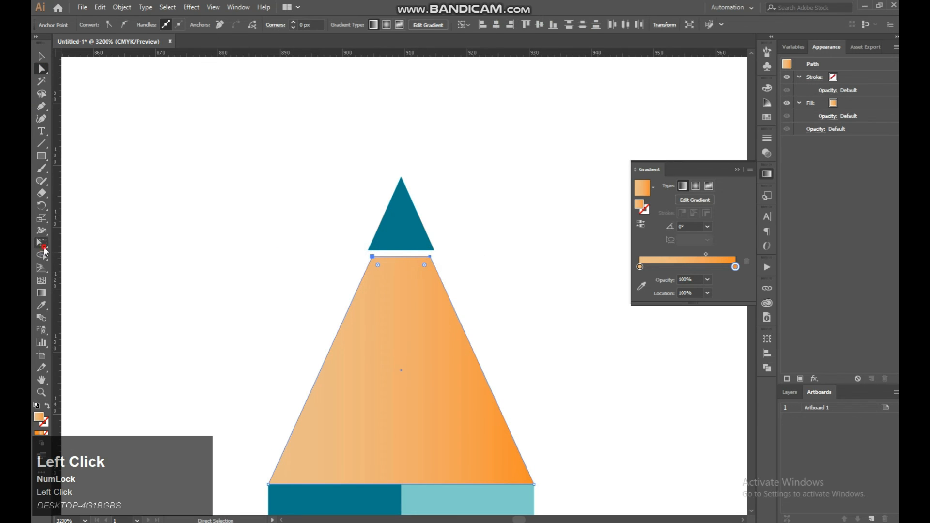
{"action": "left_click", "coordinate": [150, 172]}
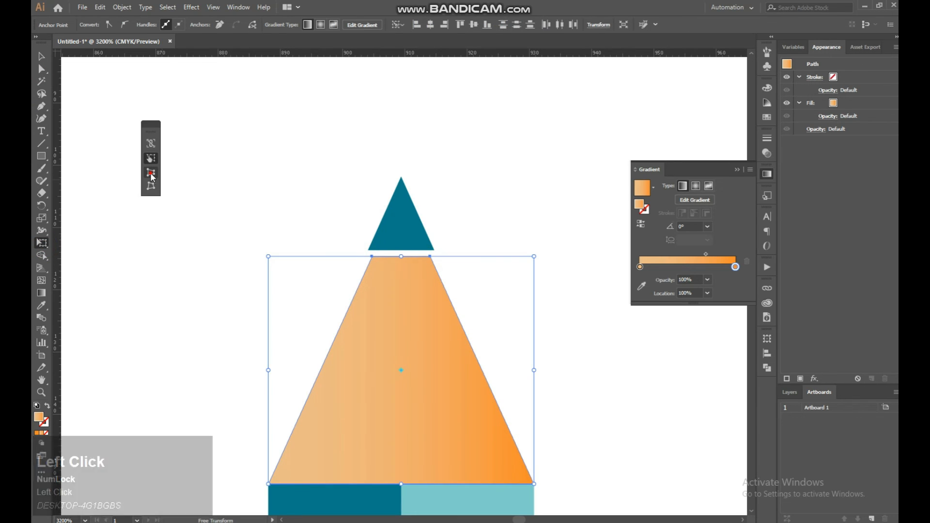
{"action": "left_click", "coordinate": [372, 256], "text": "shift"}
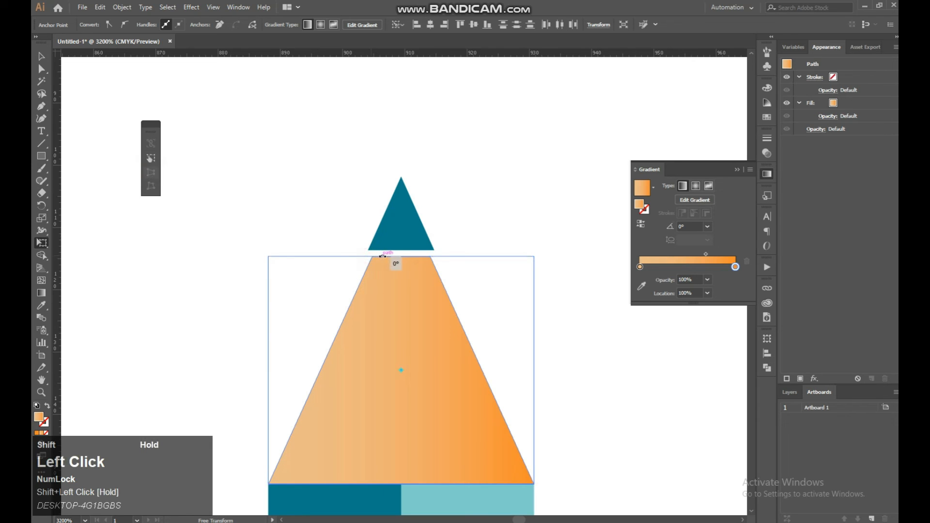
{"action": "mouse_move", "coordinate": [534, 256]}
{"action": "left_mouse_down"}
{"action": "mouse_move", "coordinate": [508, 257]}
{"action": "mouse_move", "coordinate": [571, 260]}
{"action": "mouse_move", "coordinate": [534, 258]}
{"action": "left_mouse_up"}
{"action": "key", "text": "a"}
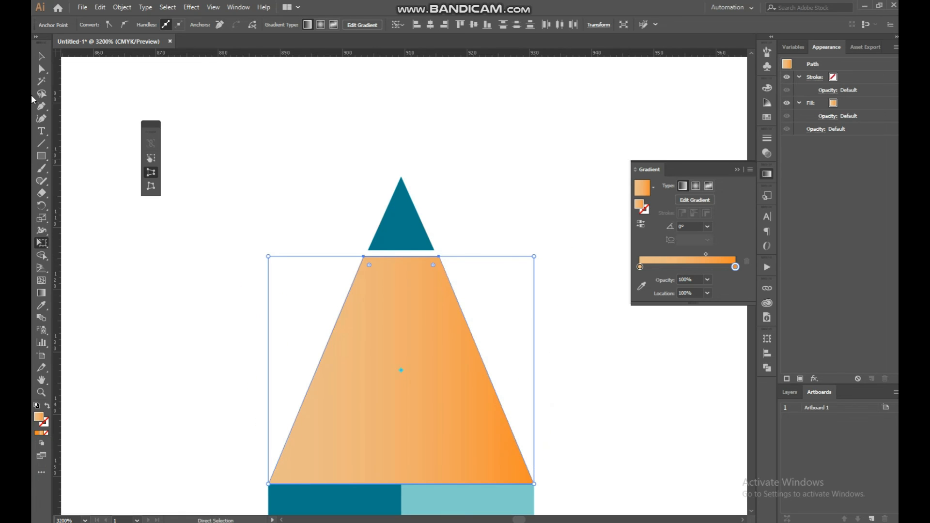
- Scale the lead triangle up proportionally from its center to match the trapezoid's upper edge, then deselect it
{"action": "left_click", "coordinate": [42, 57]}
{"action": "left_click", "coordinate": [395, 228]}
{"action": "key", "text": "alt"}
{"action": "left_click_drag", "start_coordinate": [455, 228], "coordinate": [463, 229]}
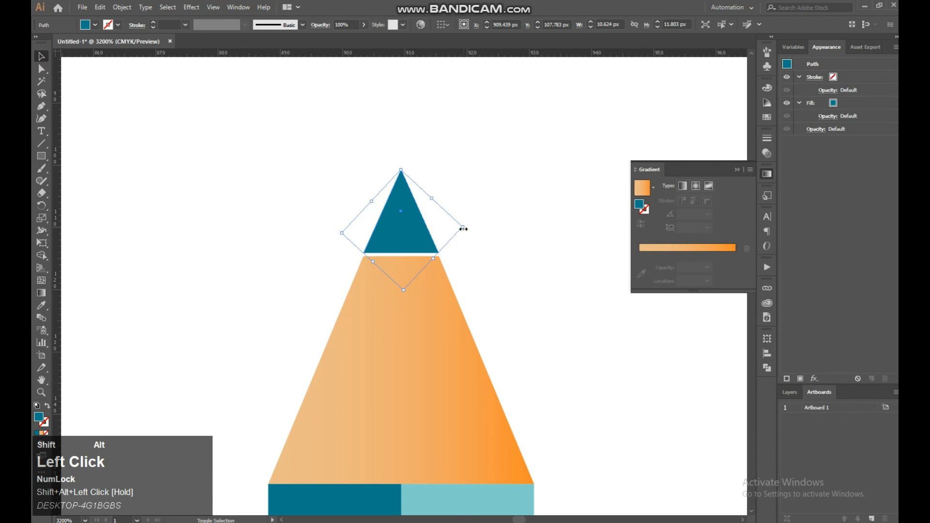
{"action": "left_click", "coordinate": [497, 204]}
{"action": "key", "text": "Return"}
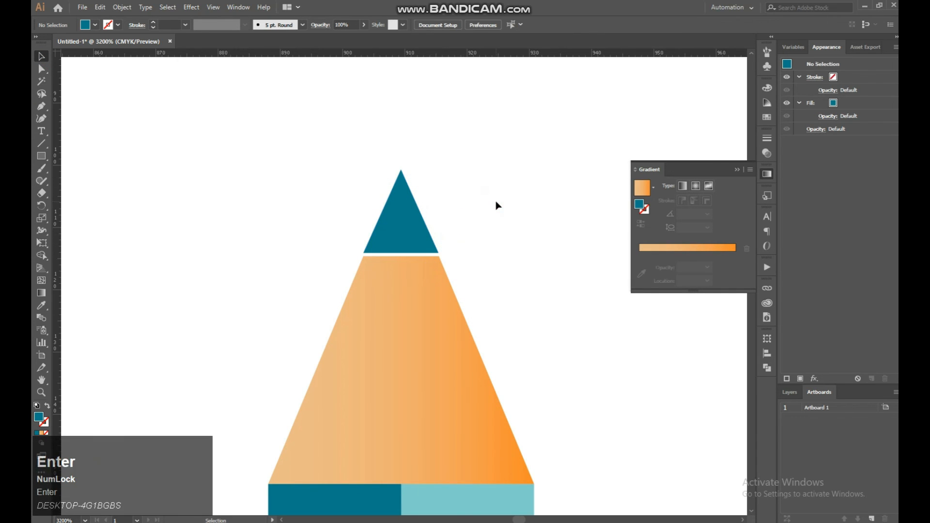
- Draw a rectangle about 42.7 by 22.2 px just below the pencil body and fill it with the yellow palette swatch
{"action": "key", "text": "ctrl+minus"}
{"action": "key", "text": "ctrl+minus"}
{"action": "key", "text": "ctrl+minus"}
{"action": "key", "text": "ctrl+minus"}
{"action": "key", "text": "ctrl+minus"}
{"action": "key", "text": "ctrl+minus"}
{"action": "key", "text": "space"}
{"action": "mouse_move", "coordinate": [470, 238]}
{"action": "left_mouse_down"}
{"action": "mouse_move", "coordinate": [484, 256]}
{"action": "mouse_move", "coordinate": [471, 160]}
{"action": "left_mouse_up"}
{"action": "left_click_drag", "start_coordinate": [427, 320], "coordinate": [436, 285]}
{"action": "key", "text": "ctrl+equal"}
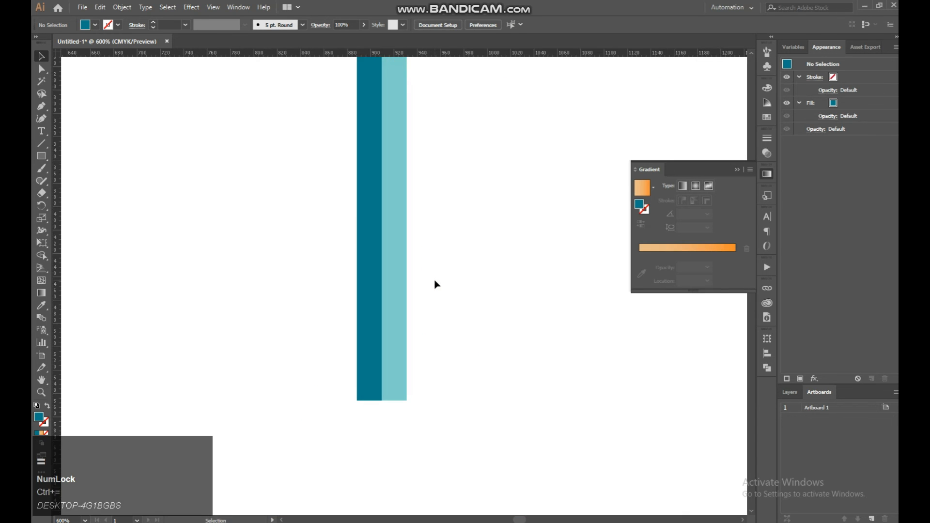
{"action": "key", "text": "ctrl+minus"}
{"action": "key", "text": "ctrl+minus"}
{"action": "key", "text": "space"}
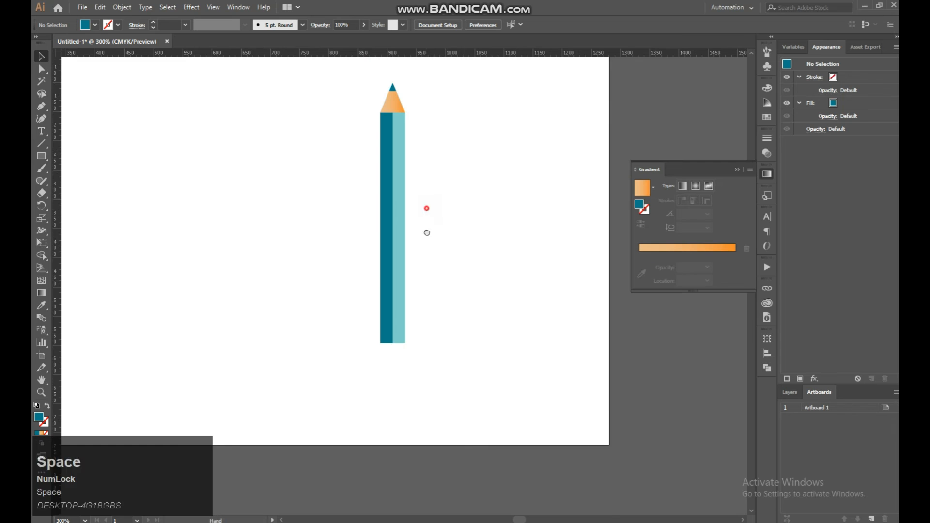
{"action": "left_click_drag", "start_coordinate": [426, 208], "coordinate": [427, 328]}
{"action": "left_click", "coordinate": [41, 155]}
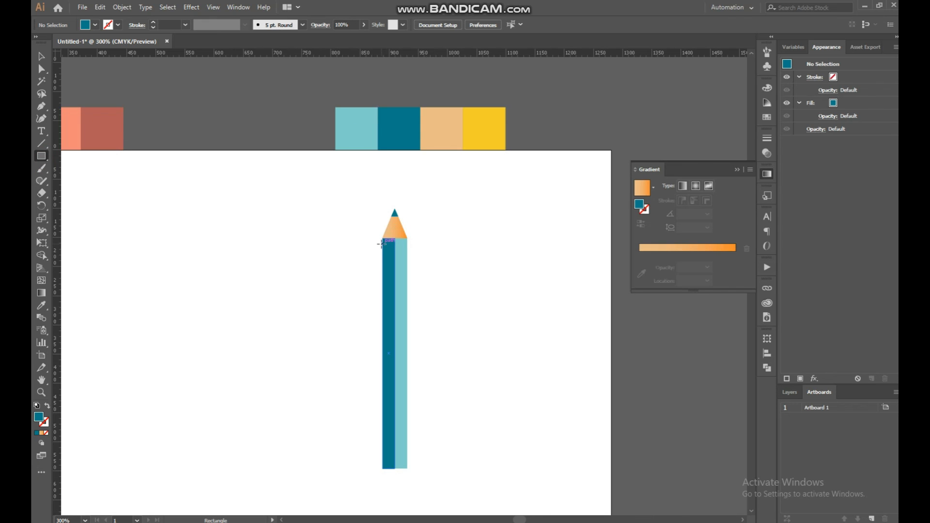
{"action": "mouse_move", "coordinate": [383, 245]}
{"action": "left_mouse_down"}
{"action": "mouse_move", "coordinate": [409, 261]}
{"action": "mouse_move", "coordinate": [399, 257]}
{"action": "mouse_move", "coordinate": [396, 494]}
{"action": "mouse_move", "coordinate": [401, 480]}
{"action": "left_mouse_up"}
{"action": "left_click", "coordinate": [42, 55]}
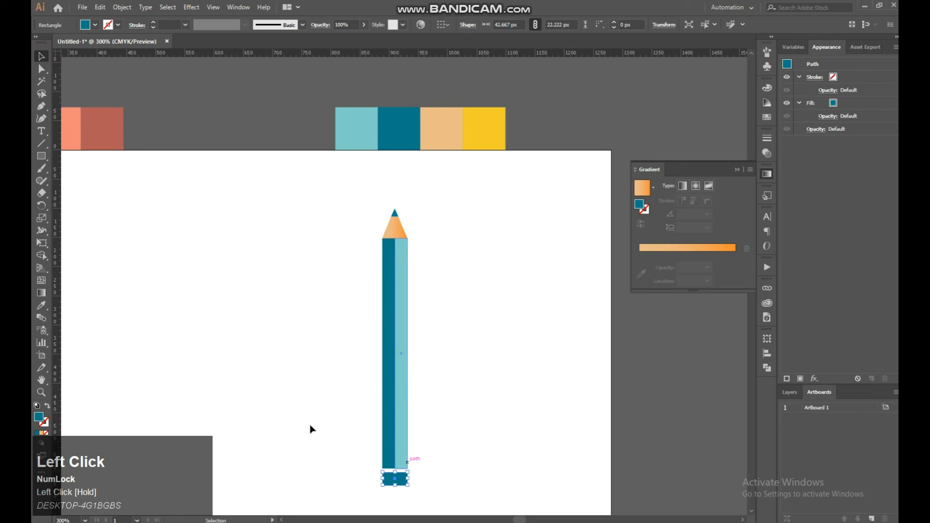
{"action": "left_click", "coordinate": [43, 305]}
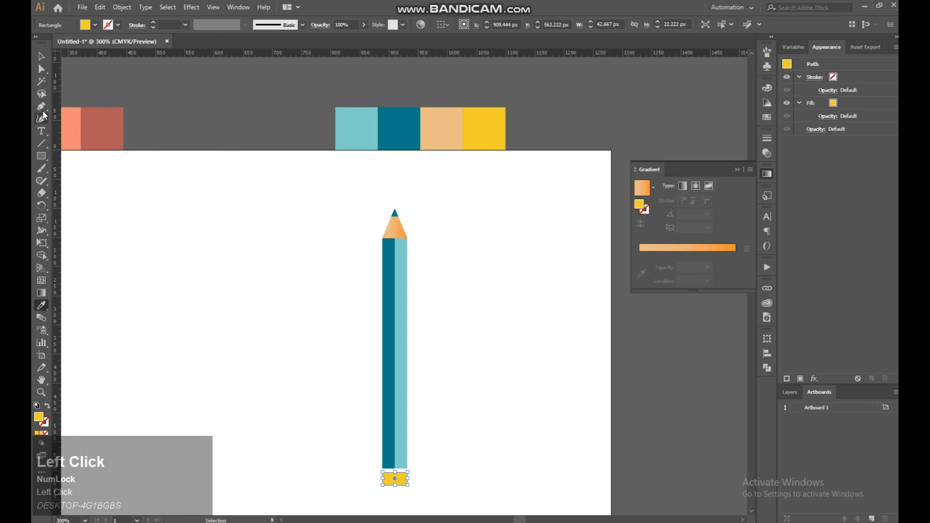
{"action": "left_click", "coordinate": [42, 56]}
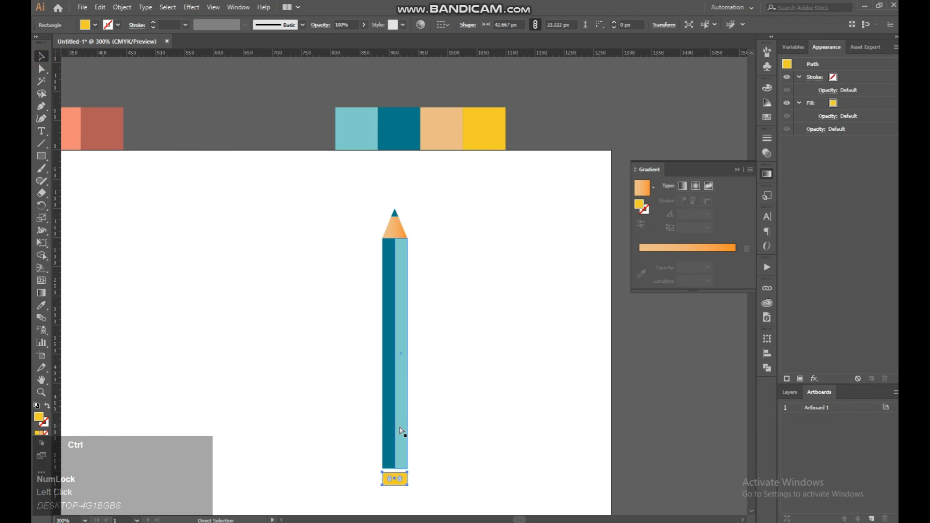
- Flatten the yellow rectangle into a thin band and make a taller yellow eraser block, about 42.7 by 47.6 px, below it
{"action": "key", "text": "ctrl+equal"}
{"action": "key", "text": "ctrl+equal"}
{"action": "left_click_drag", "start_coordinate": [404, 298], "coordinate": [405, 343]}
{"action": "key", "text": "ctrl+z"}
{"action": "left_click", "coordinate": [457, 281]}
- Round the two lower corners of the yellow eraser block and deselect it
{"action": "left_click", "coordinate": [448, 335]}
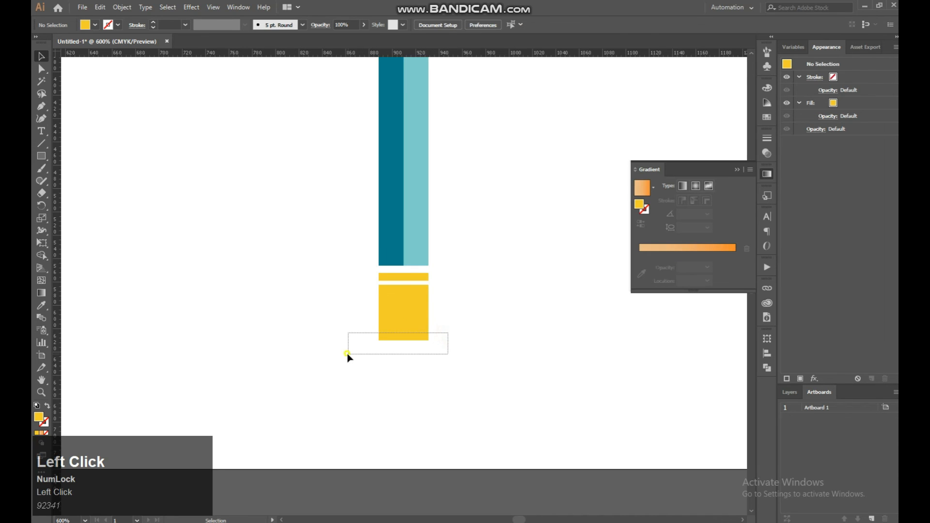
{"action": "left_click_drag", "start_coordinate": [347, 356], "coordinate": [347, 356]}
{"action": "left_click", "coordinate": [41, 70]}
{"action": "left_click", "coordinate": [450, 329]}
{"action": "left_click_drag", "start_coordinate": [391, 357], "coordinate": [392, 357]}
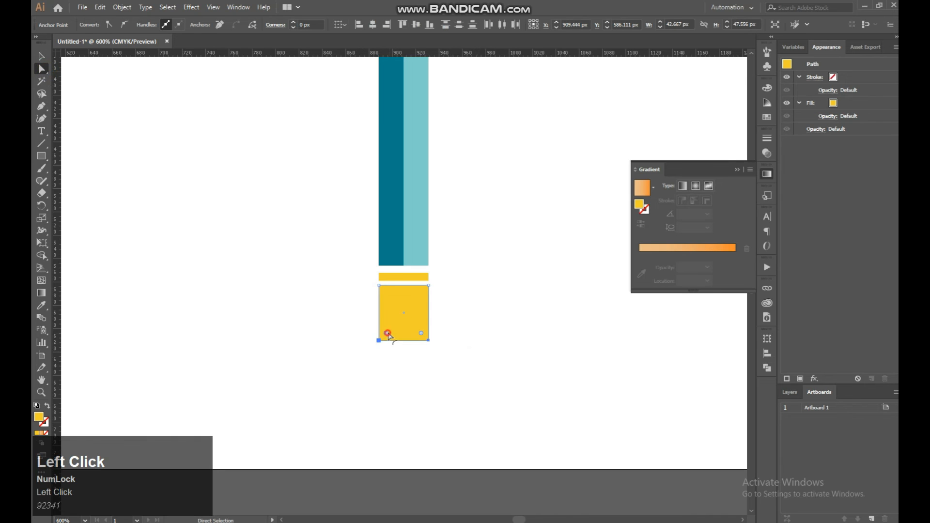
{"action": "left_click_drag", "start_coordinate": [441, 319], "coordinate": [441, 319]}
{"action": "left_click", "coordinate": [477, 319]}
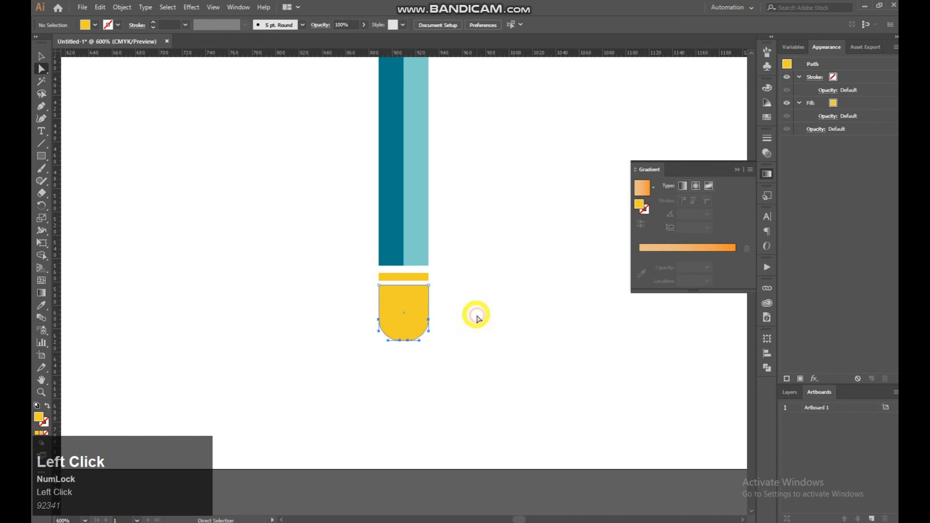
- Enlarge the drink cup group to about 332.6 by 560 px and place it in the left half of the artboard
{"action": "key", "text": "ctrl+minus"}
{"action": "key", "text": "ctrl+minus"}
{"action": "key", "text": "ctrl+minus"}
{"action": "key", "text": "ctrl+minus"}
{"action": "key", "text": "ctrl+minus"}
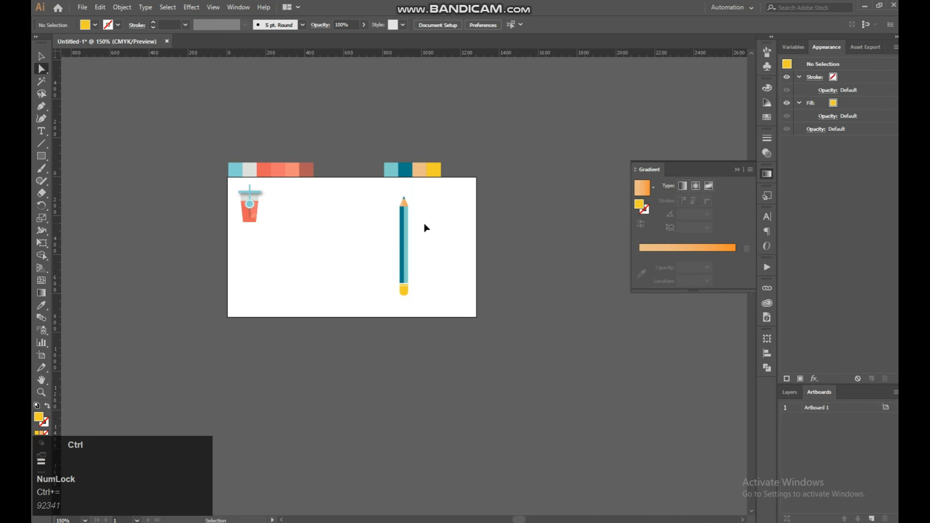
{"action": "key", "text": "ctrl+equal"}
{"action": "left_click", "coordinate": [448, 112], "text": "shift"}
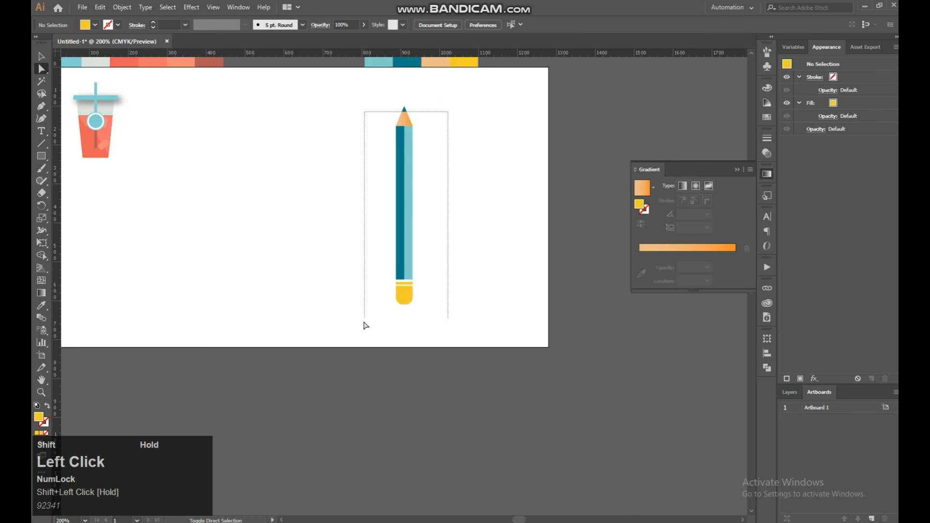
{"action": "left_click_drag", "start_coordinate": [364, 322], "coordinate": [364, 320]}
{"action": "left_click", "coordinate": [40, 56]}
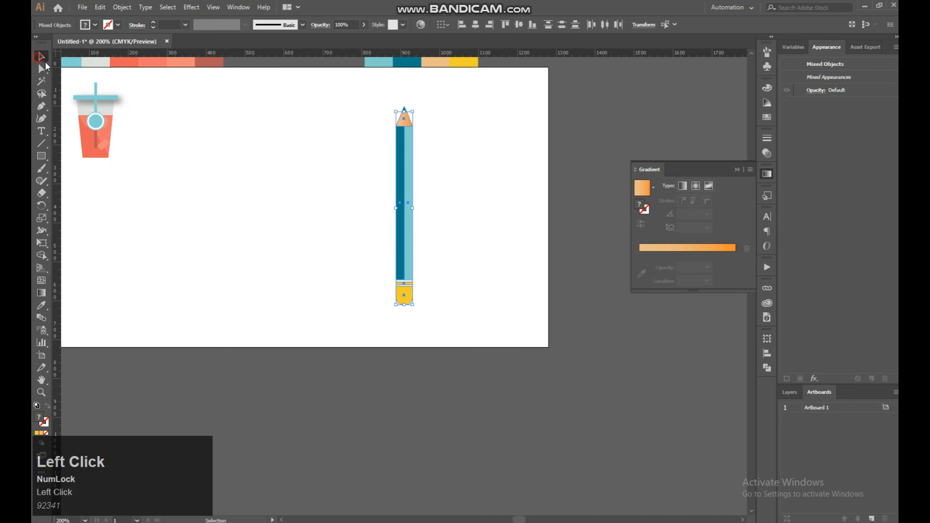
{"action": "left_click", "coordinate": [109, 150]}
{"action": "mouse_move", "coordinate": [119, 156]}
{"action": "left_mouse_down"}
{"action": "mouse_move", "coordinate": [251, 326]}
{"action": "mouse_move", "coordinate": [208, 291]}
{"action": "left_mouse_up"}
{"action": "left_click_drag", "start_coordinate": [188, 258], "coordinate": [250, 264]}
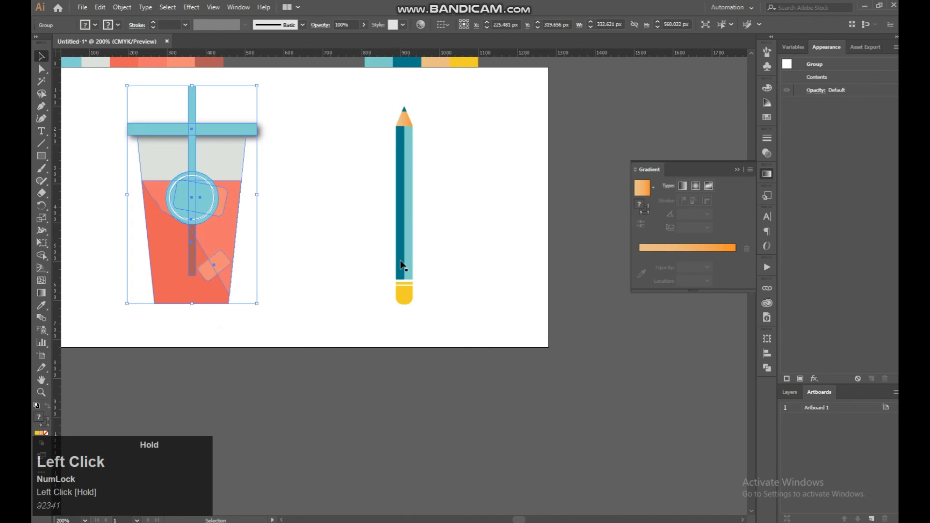
- Group all the pencil parts and reposition the pencil beside the drink cup
{"action": "left_click_drag", "start_coordinate": [447, 83], "coordinate": [372, 293]}
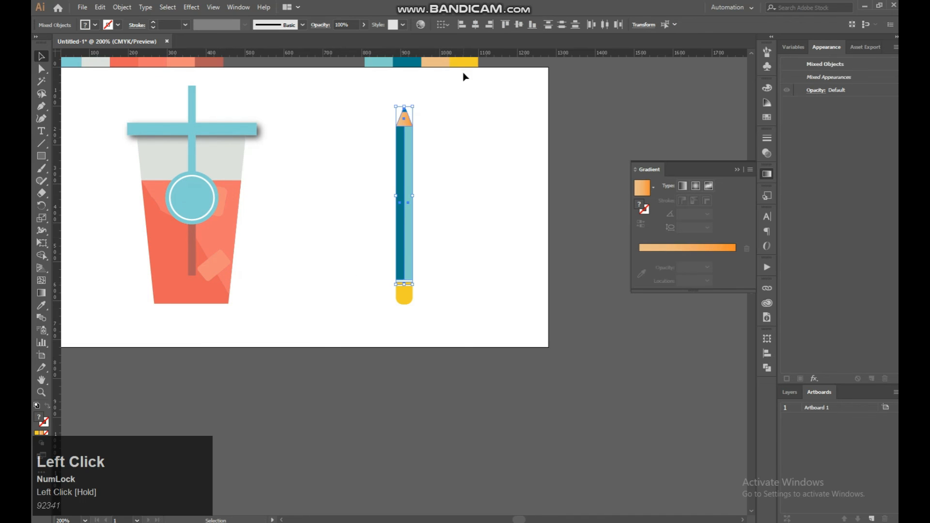
{"action": "mouse_move", "coordinate": [461, 77]}
{"action": "left_mouse_down"}
{"action": "mouse_move", "coordinate": [343, 321]}
{"action": "mouse_move", "coordinate": [394, 301]}
{"action": "left_mouse_up"}
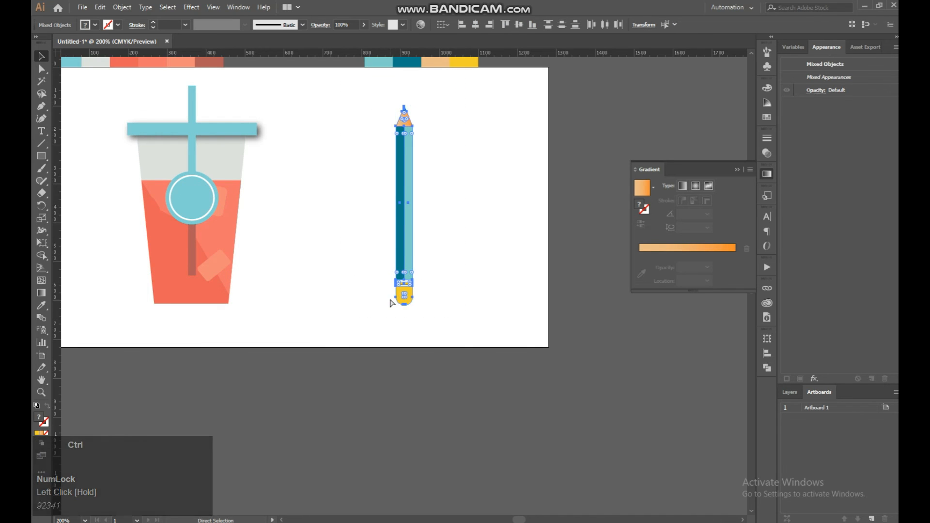
{"action": "key", "text": "ctrl+g"}
{"action": "mouse_move", "coordinate": [411, 220]}
{"action": "left_mouse_down"}
{"action": "mouse_move", "coordinate": [329, 222]}
{"action": "mouse_move", "coordinate": [327, 213]}
{"action": "mouse_move", "coordinate": [322, 229]}
{"action": "left_mouse_up"}
{"action": "left_click", "coordinate": [401, 196]}
{"action": "left_click_drag", "start_coordinate": [412, 190], "coordinate": [488, 198]}
{"action": "key", "text": "space"}
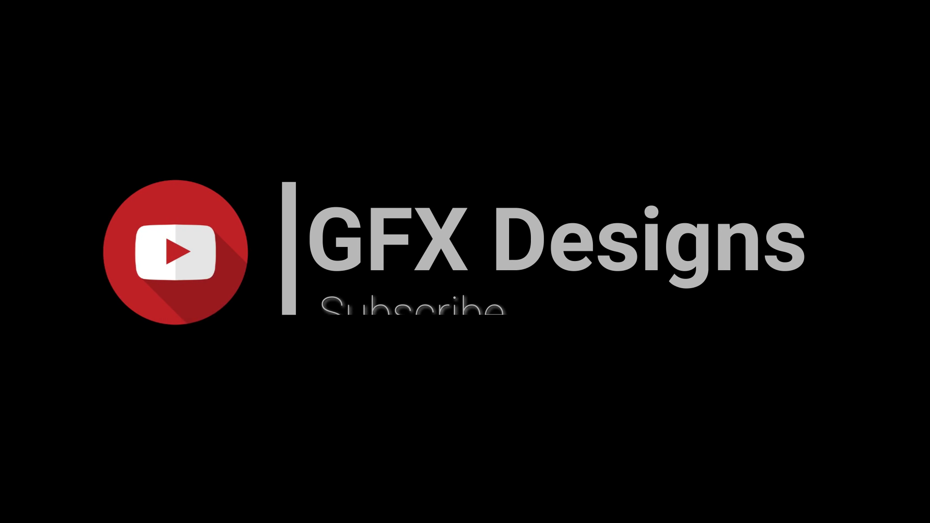